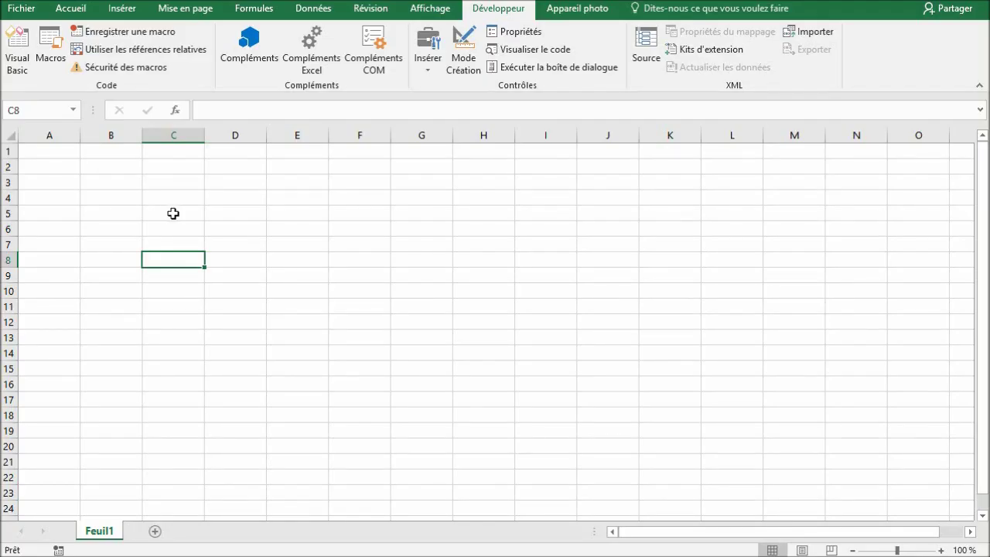
Type janvier in B4 and fill the series down to B15 to reach décembre.
{"action": "left_click", "coordinate": [124, 200]}
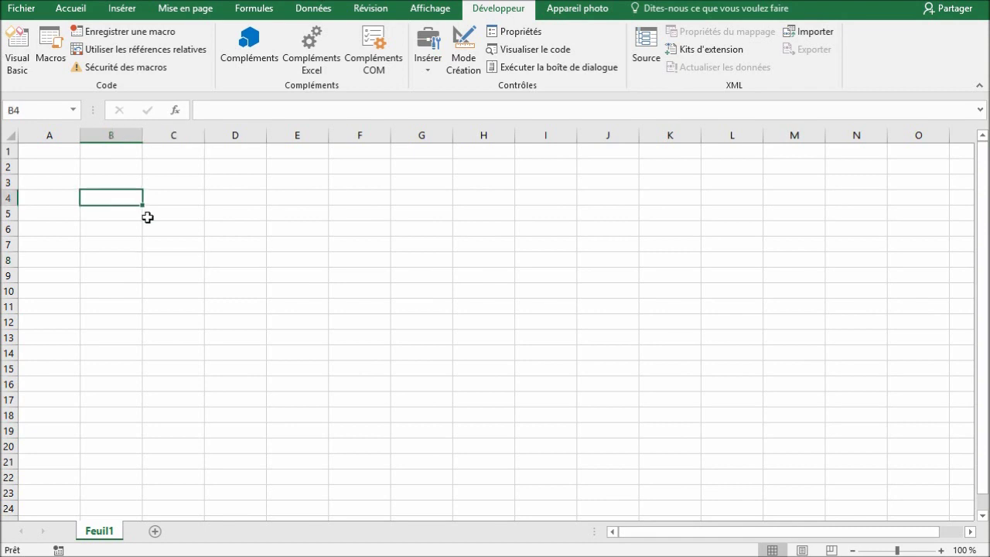
{"action": "type", "text": "janvier"}
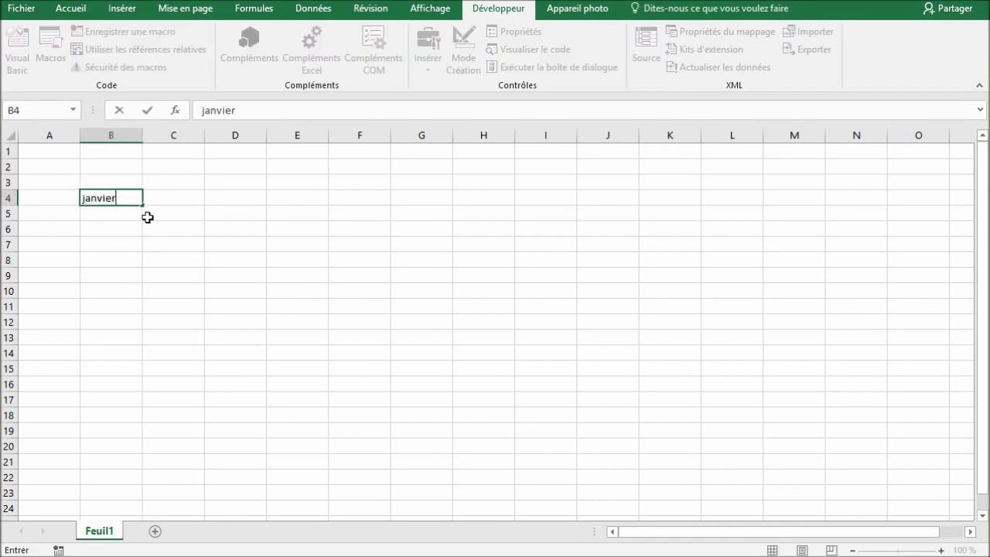
{"action": "left_click_drag", "start_coordinate": [145, 204], "coordinate": [157, 375]}
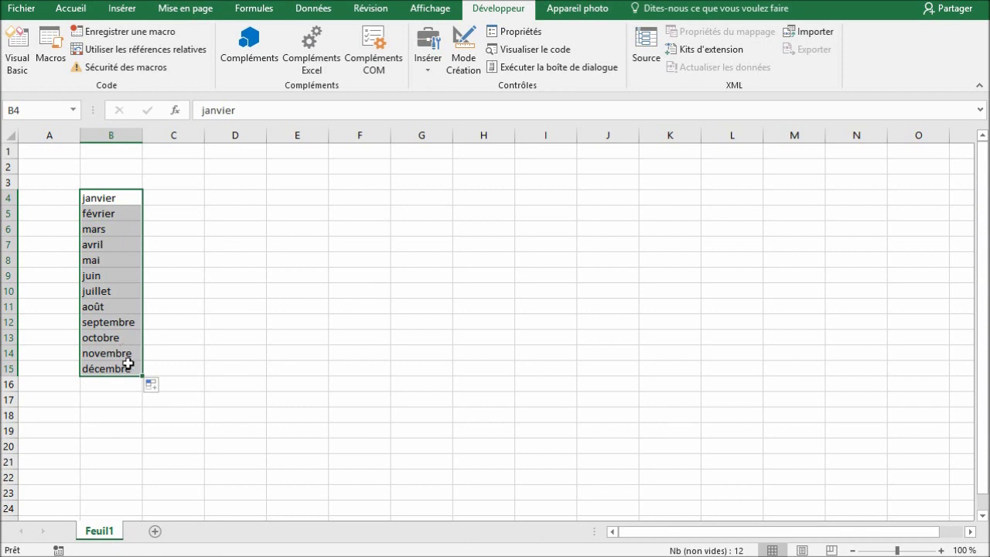
{"action": "left_click", "coordinate": [126, 243]}
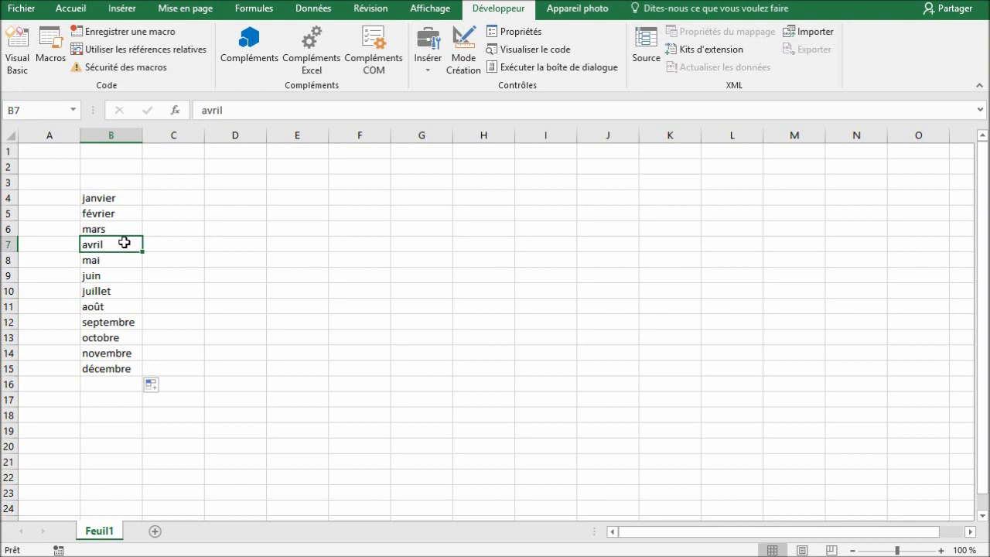
Run the feuilles macro and scroll the new workbook's sheet tabs back to janvier.
{"action": "left_click", "coordinate": [58, 53]}
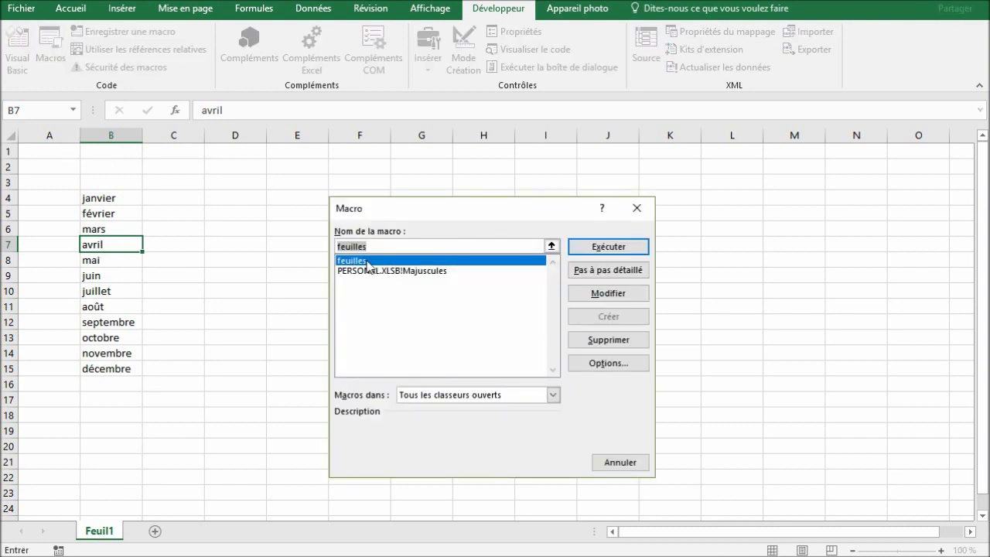
{"action": "left_click", "coordinate": [616, 249]}
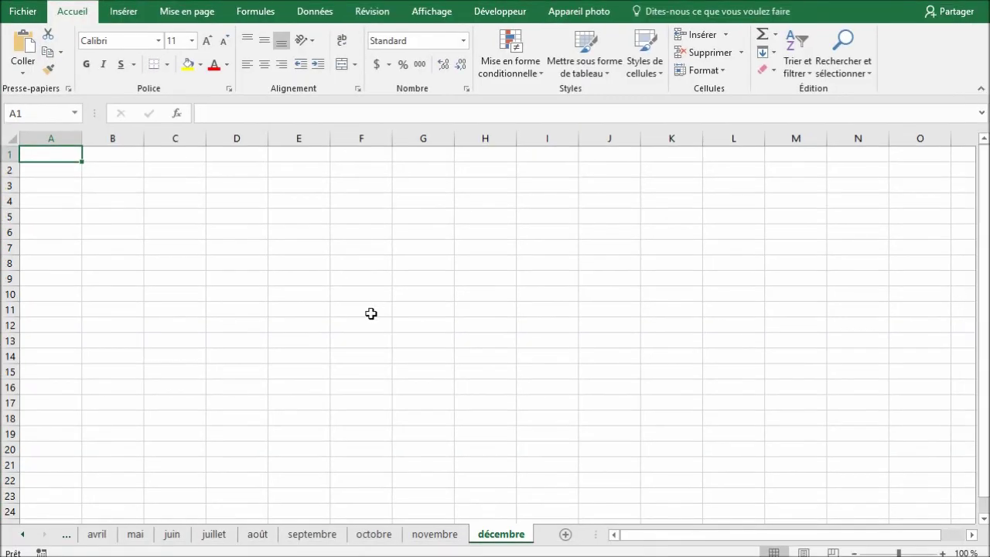
{"action": "left_click", "coordinate": [22, 534]}
{"action": "left_click", "coordinate": [22, 534]}
{"action": "left_click", "coordinate": [23, 535]}
Check the month sheets février through septembre one after another.
{"action": "left_click", "coordinate": [149, 534]}
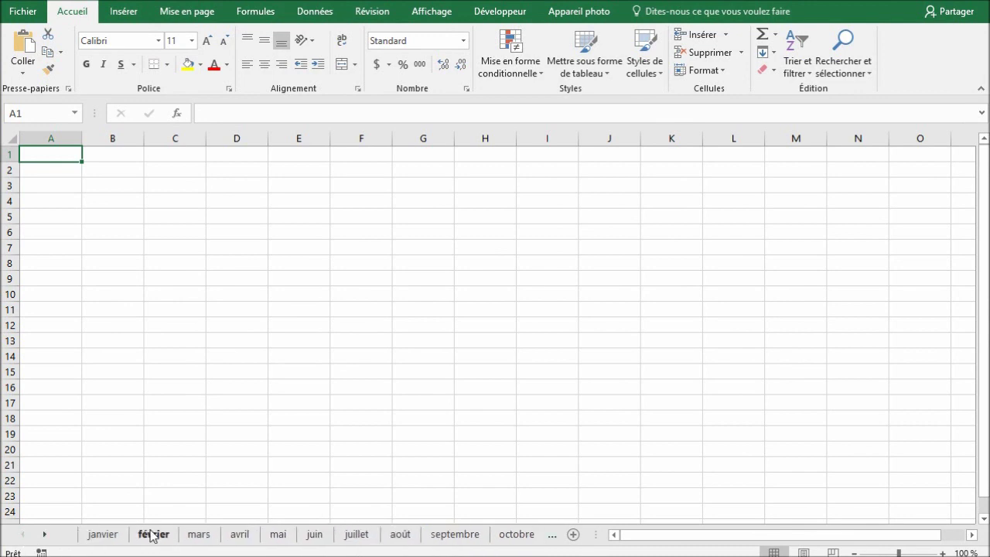
{"action": "left_click", "coordinate": [197, 535]}
{"action": "left_click", "coordinate": [239, 535]}
{"action": "left_click", "coordinate": [278, 535]}
{"action": "left_click", "coordinate": [314, 535]}
{"action": "left_click", "coordinate": [356, 535]}
{"action": "left_click", "coordinate": [400, 535]}
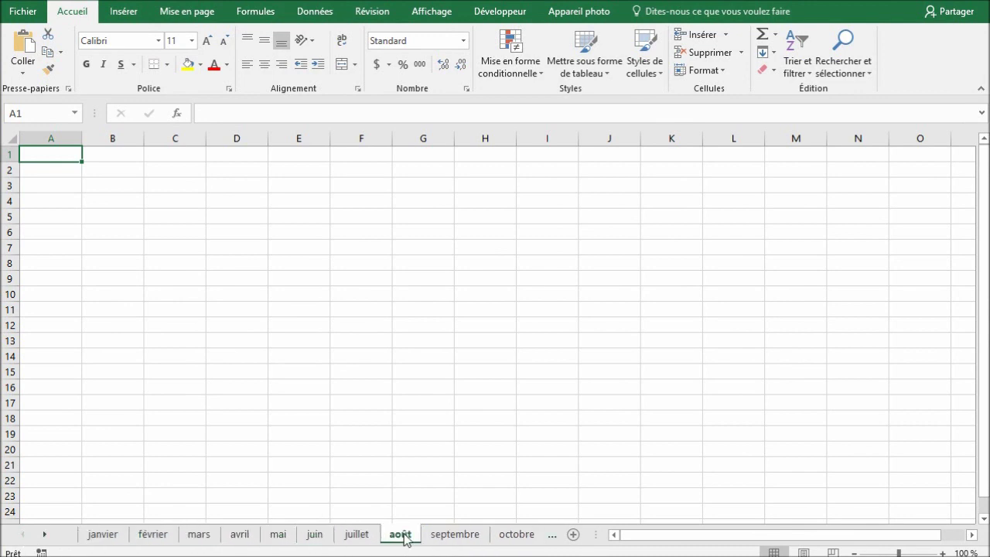
{"action": "left_click", "coordinate": [436, 539]}
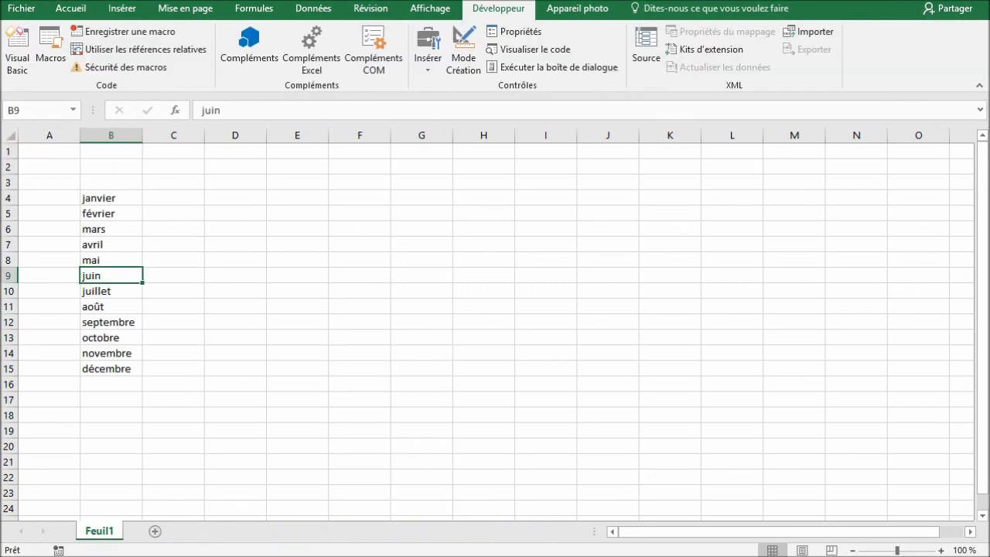
Overwrite juin in B9 with janvier and rerun the feuilles macro.
{"action": "type", "text": "janvier"}
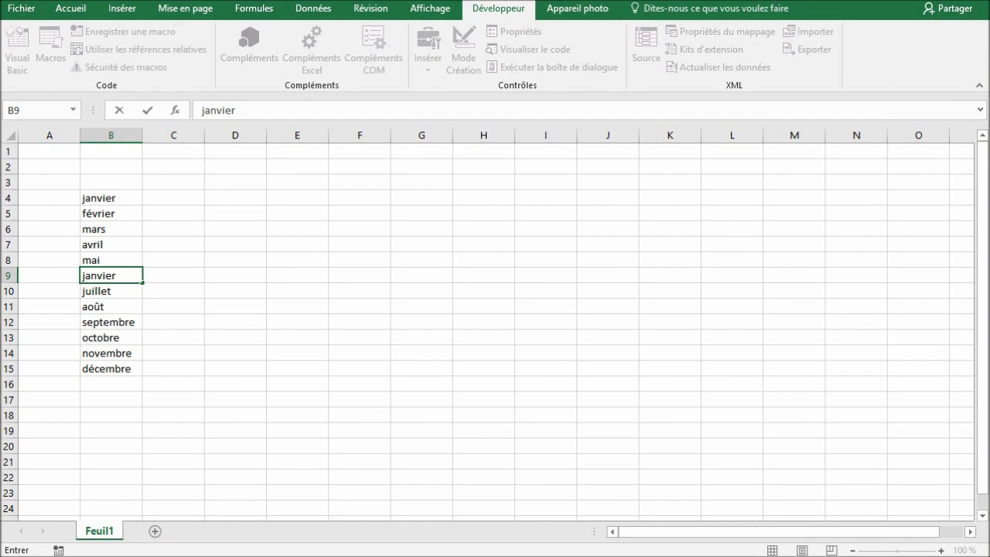
{"action": "left_click", "coordinate": [101, 320]}
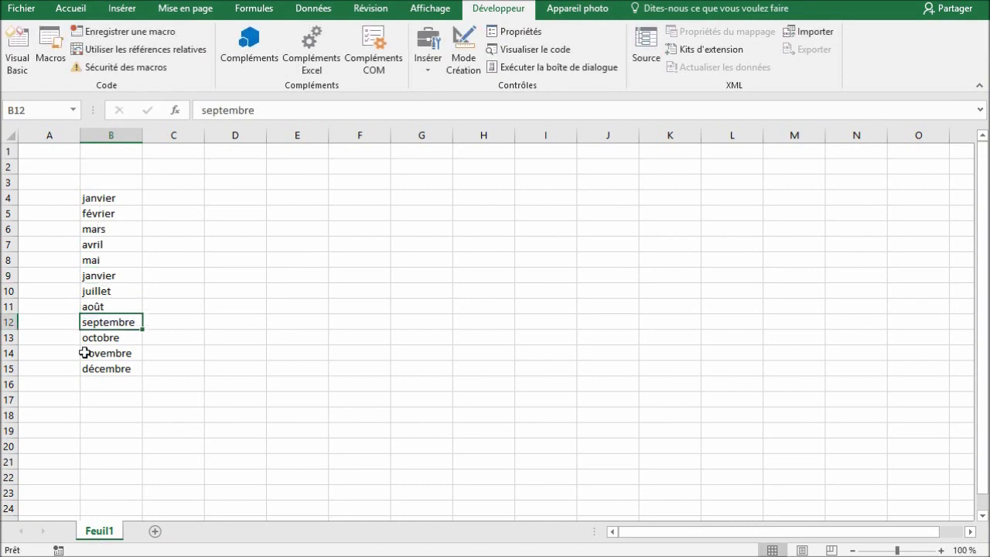
{"action": "left_click", "coordinate": [51, 51]}
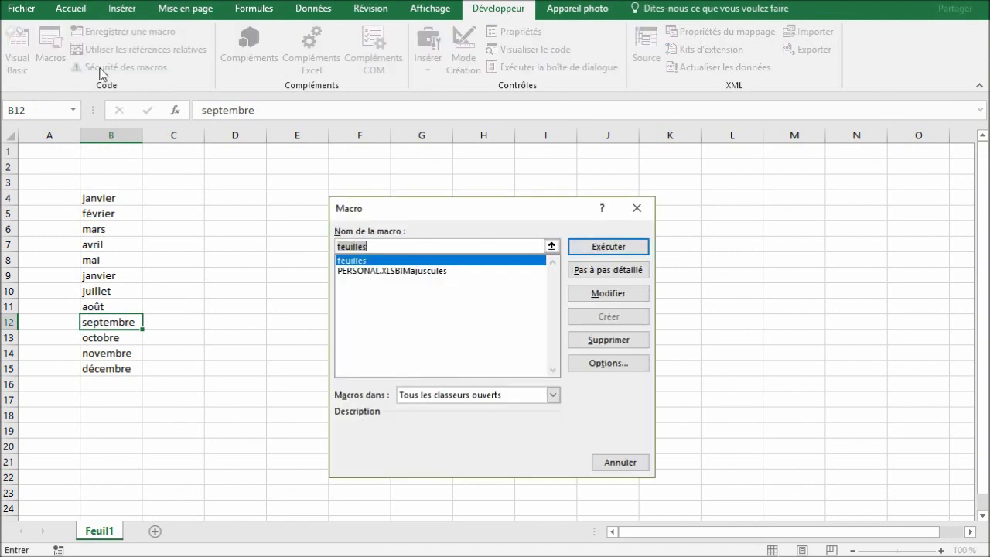
{"action": "left_click", "coordinate": [610, 249]}
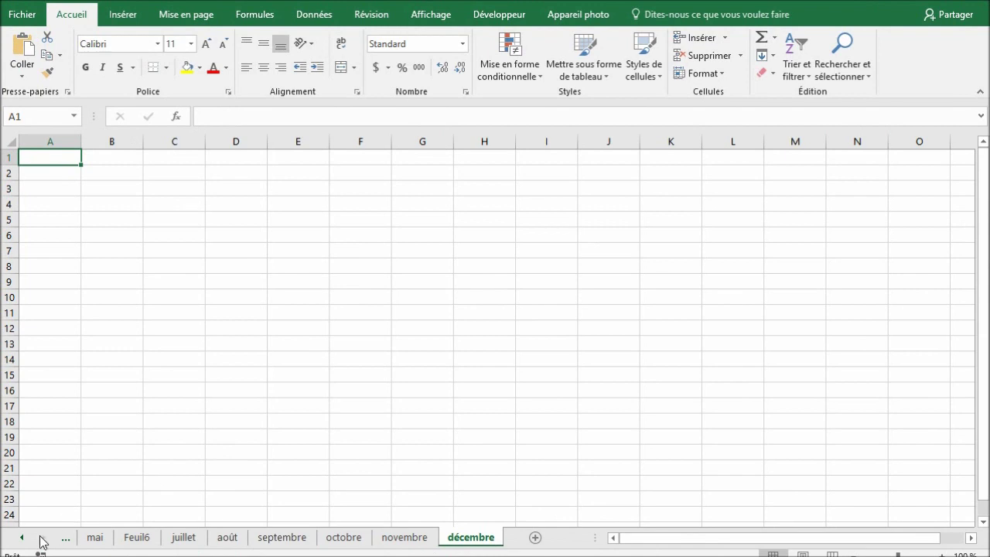
Inspect the resulting sheets janvier to octobre, including the leftover Feuil6 sheet.
{"action": "left_click", "coordinate": [22, 537]}
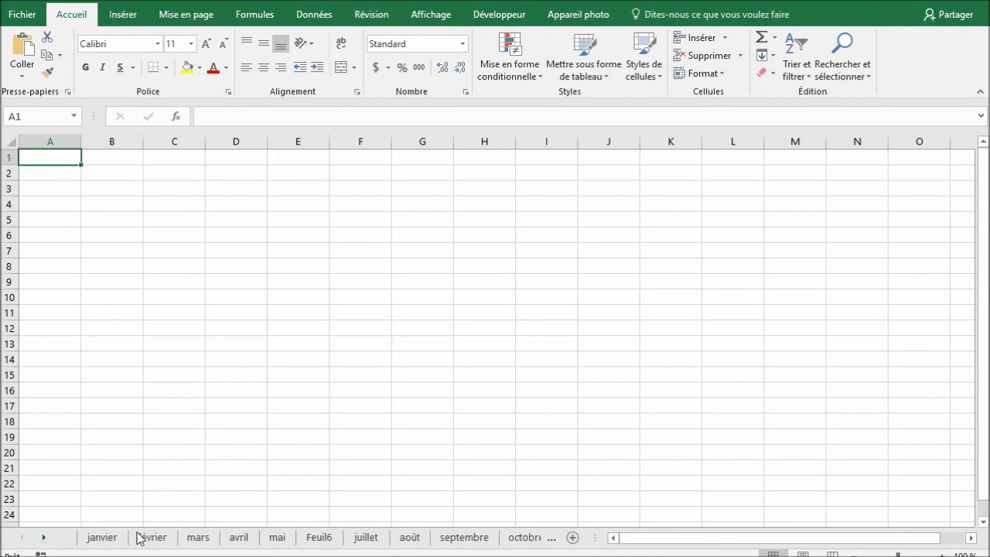
{"action": "left_click", "coordinate": [101, 536]}
{"action": "left_click", "coordinate": [151, 537]}
{"action": "left_click", "coordinate": [198, 536]}
{"action": "left_click", "coordinate": [238, 537]}
{"action": "left_click", "coordinate": [280, 538]}
{"action": "left_click", "coordinate": [321, 538]}
{"action": "left_click", "coordinate": [409, 537]}
{"action": "left_click", "coordinate": [518, 538]}
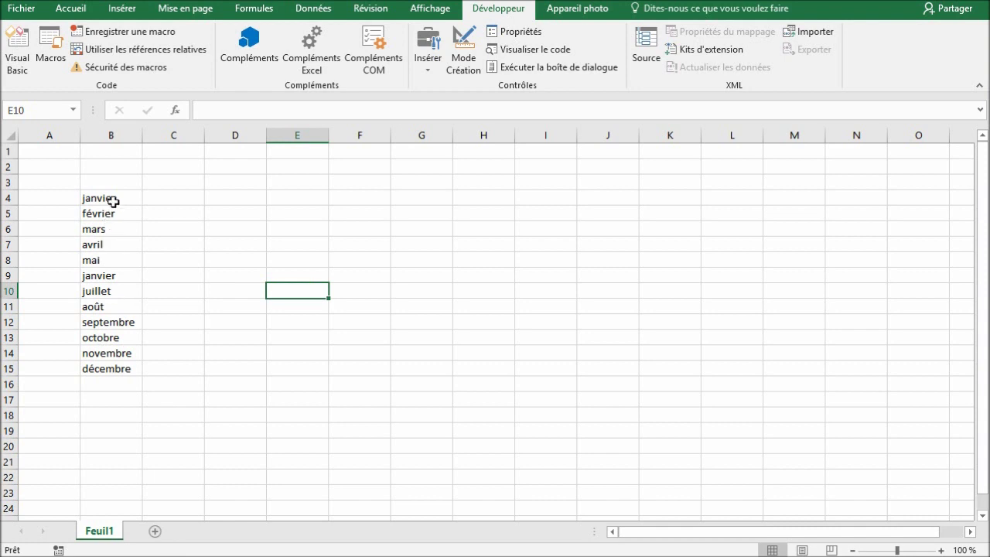
{"action": "left_click_drag", "start_coordinate": [110, 197], "coordinate": [105, 368]}
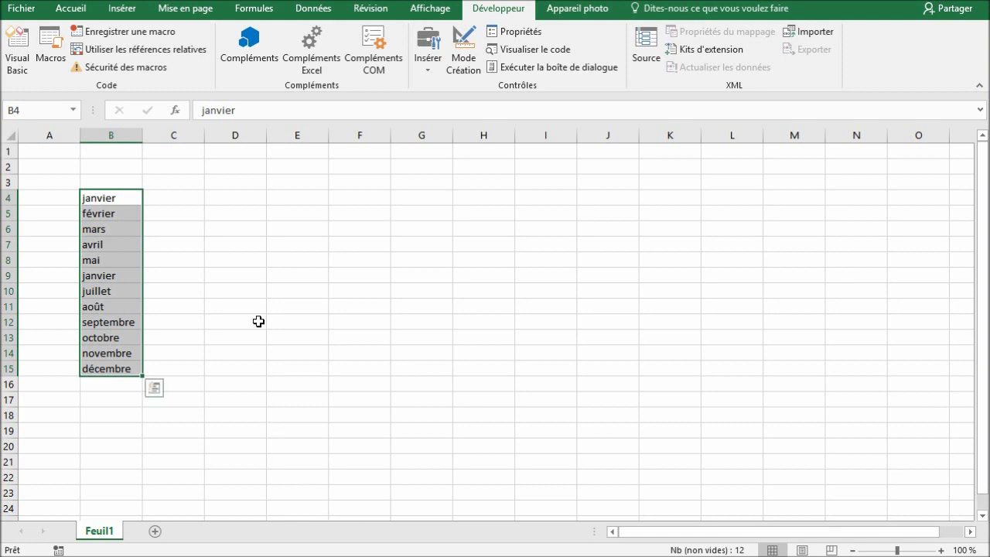
{"action": "left_click", "coordinate": [252, 287]}
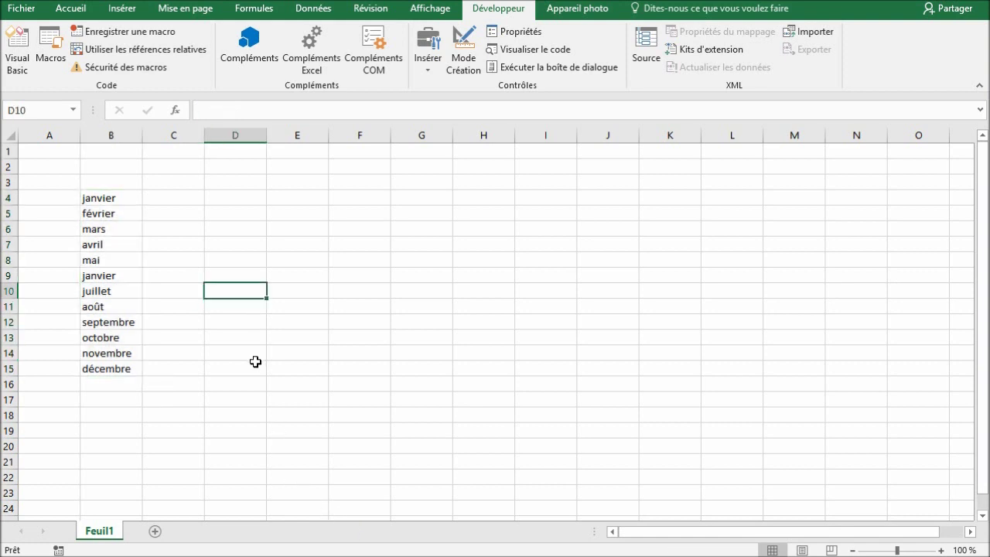
{"action": "left_click", "coordinate": [212, 258]}
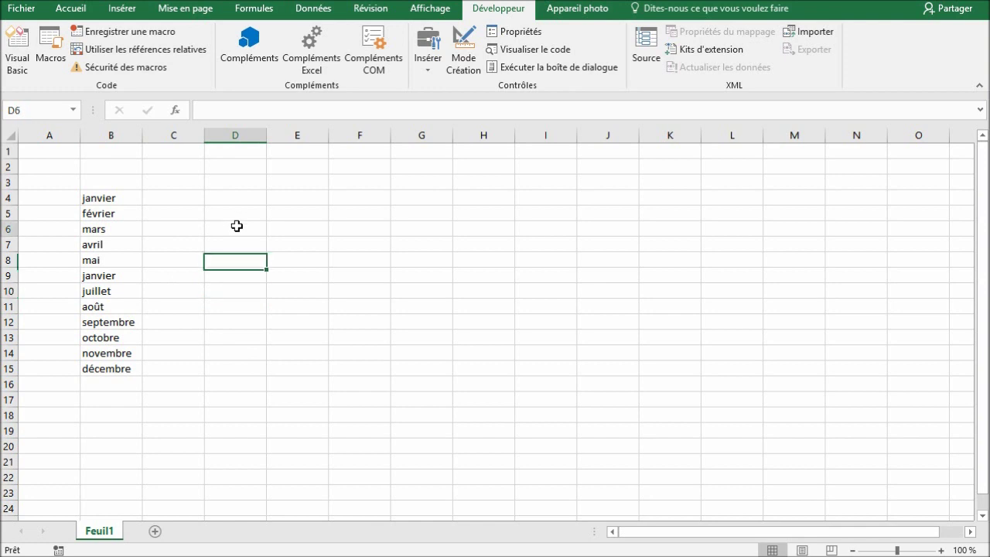
{"action": "left_click_drag", "start_coordinate": [236, 223], "coordinate": [238, 380]}
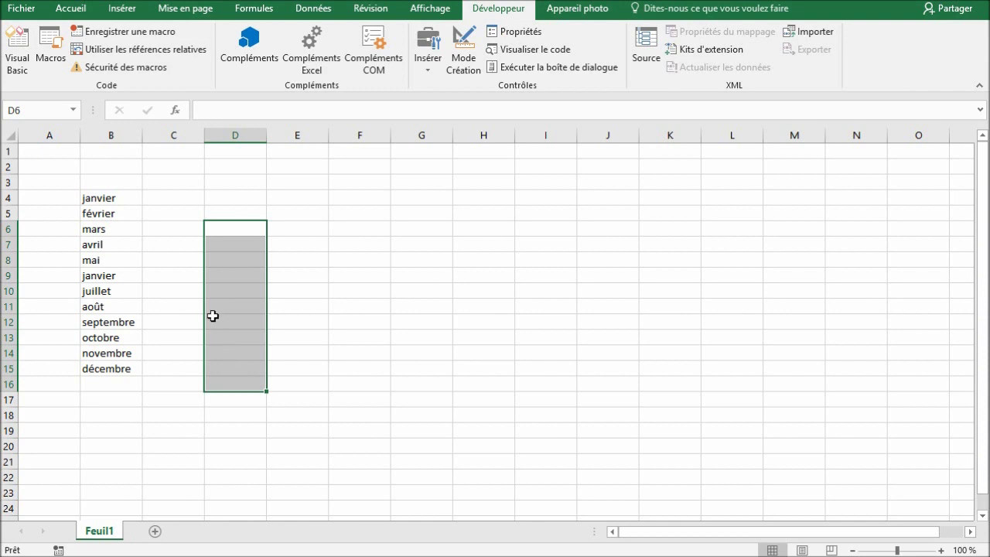
{"action": "left_click", "coordinate": [108, 322]}
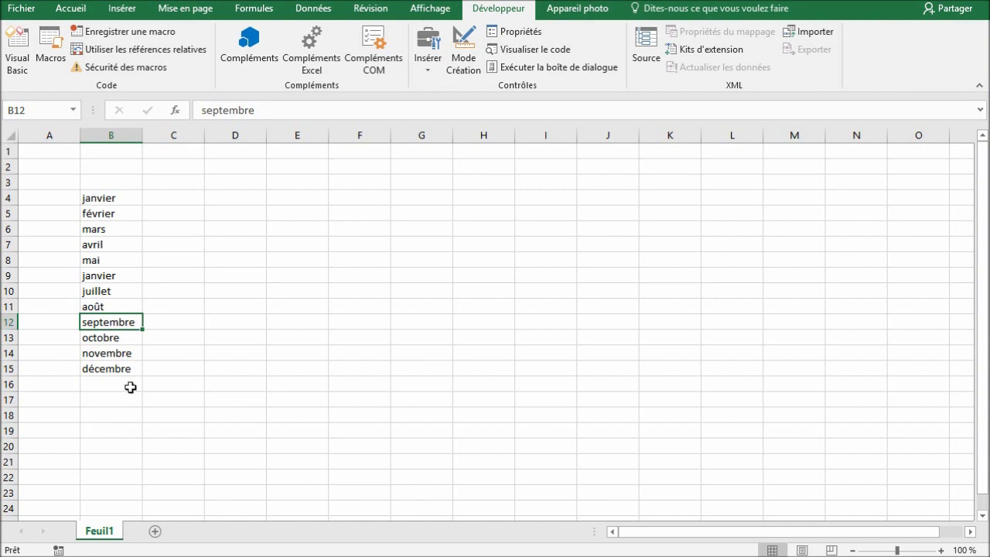
{"action": "left_click", "coordinate": [116, 277]}
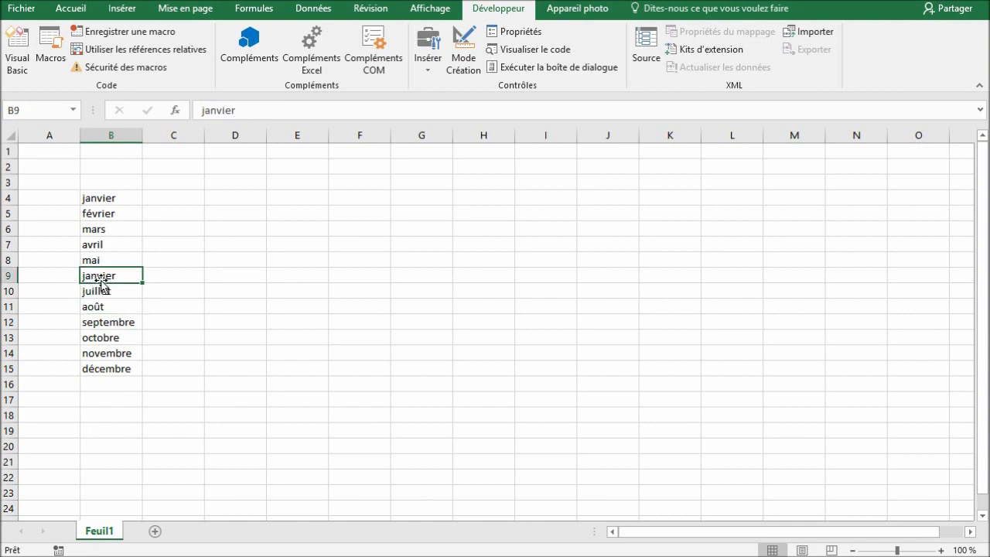
{"action": "left_click", "coordinate": [99, 201]}
{"action": "left_click", "coordinate": [104, 276]}
Record a new macro Macro1 in this workbook and select the month list B4:B15.
{"action": "left_click", "coordinate": [126, 33]}
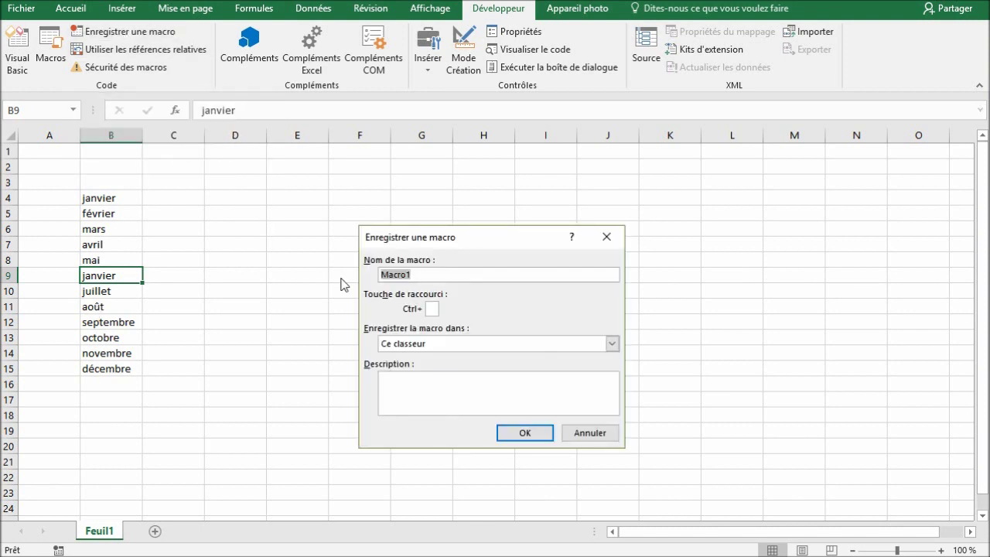
{"action": "left_click", "coordinate": [525, 433]}
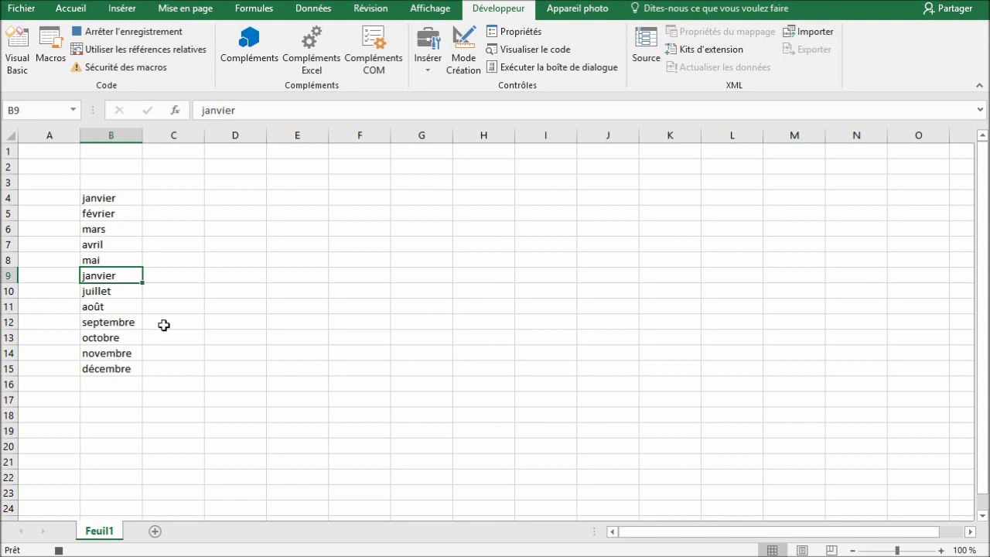
{"action": "key", "text": "ctrl+Up"}
{"action": "key", "text": "ctrl+shift+Down"}
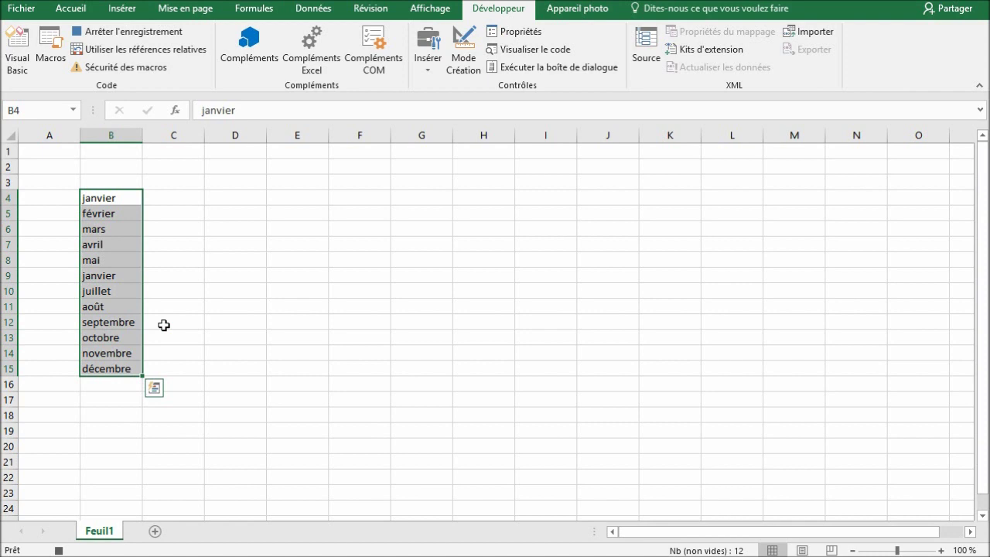
Add a new sheet and rename Feuil2 to Test.
{"action": "left_click", "coordinate": [154, 532]}
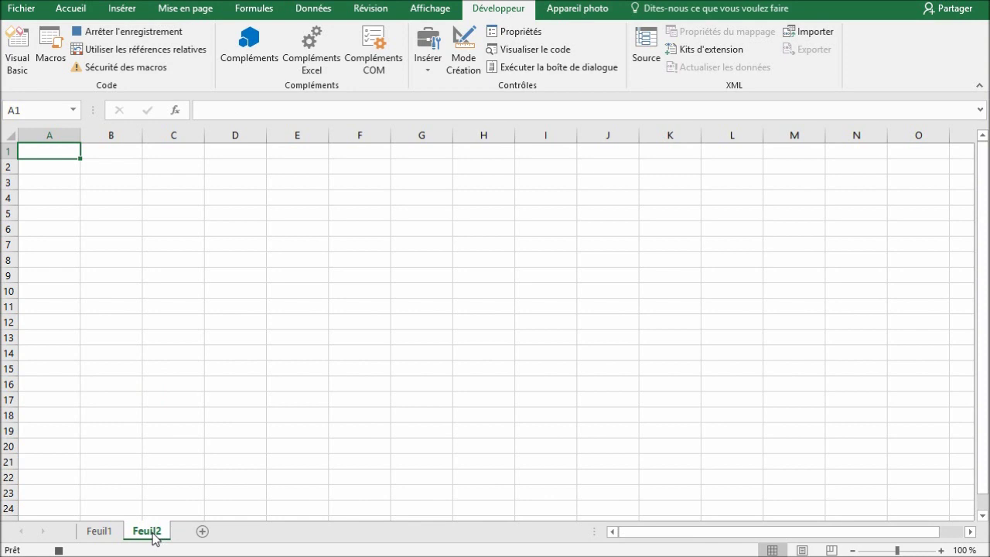
{"action": "right_click", "coordinate": [154, 539]}
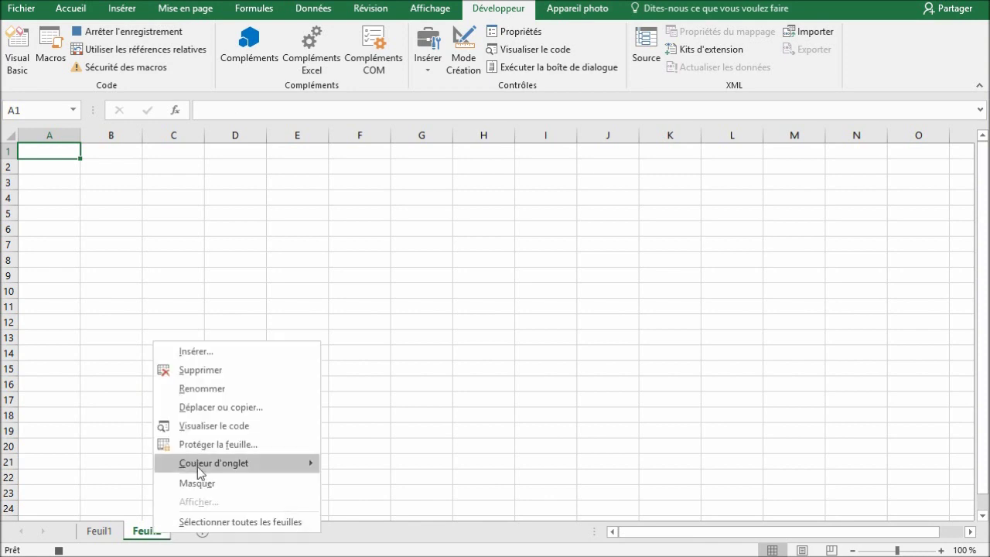
{"action": "left_click", "coordinate": [211, 391]}
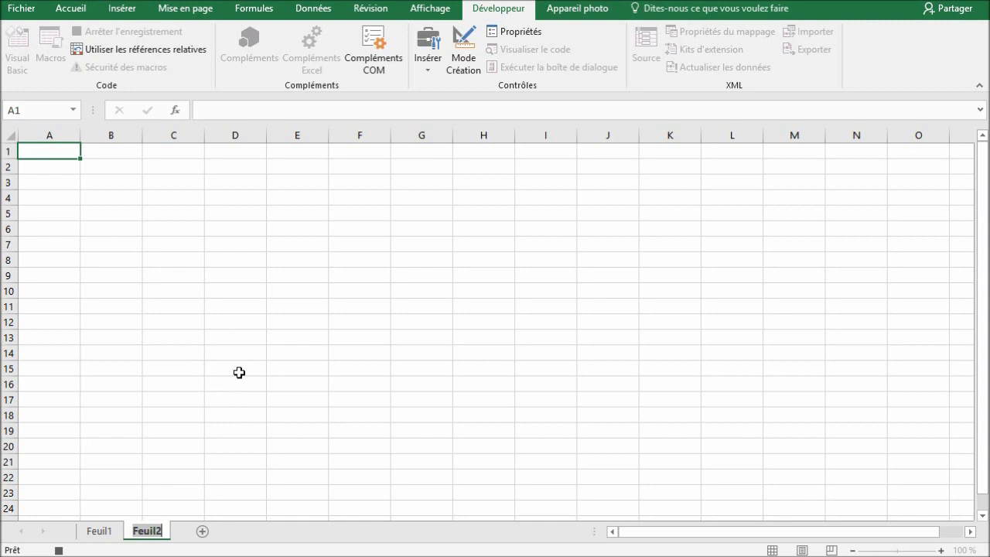
{"action": "type", "text": "Test"}
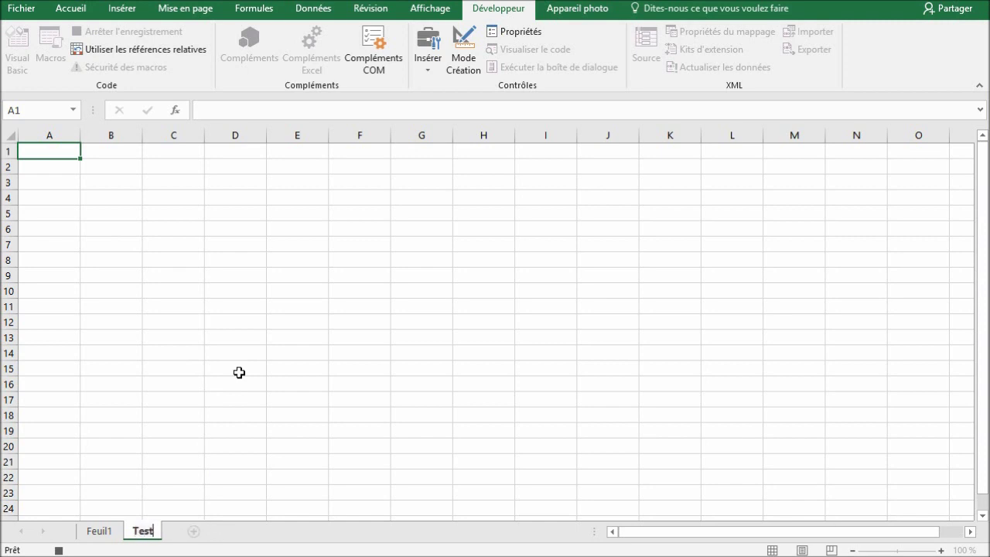
{"action": "key", "text": "Return"}
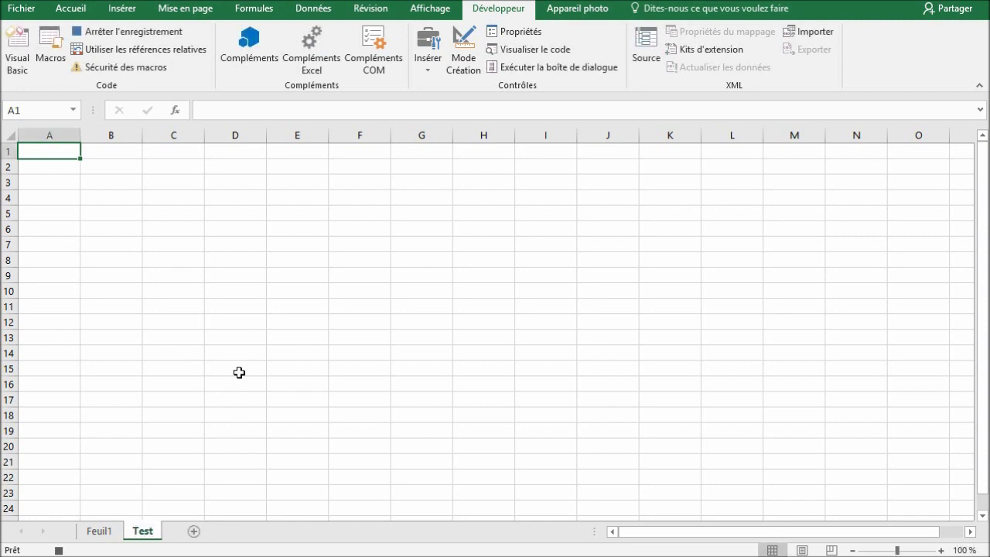
Delete the Test sheet, confirming the permanent removal.
{"action": "right_click", "coordinate": [152, 532]}
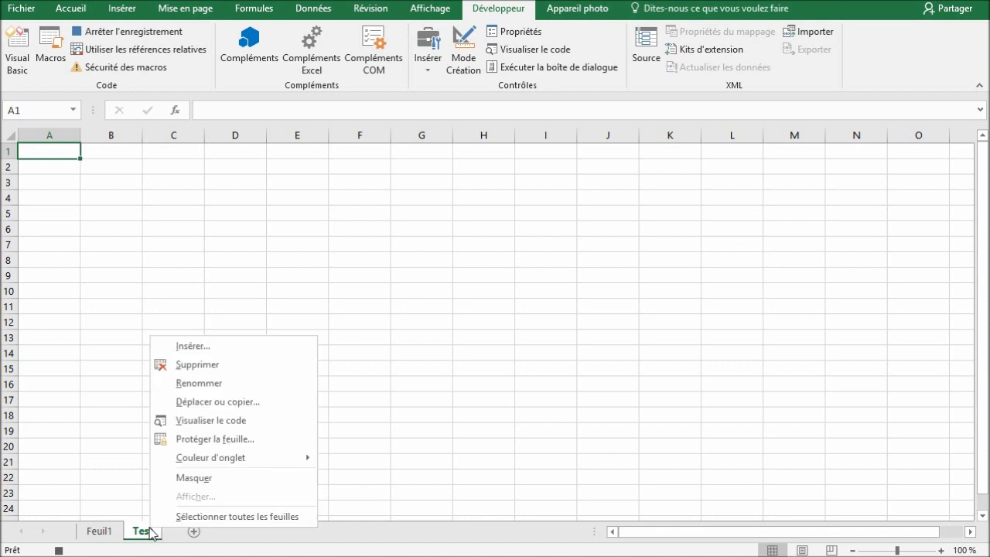
{"action": "left_click", "coordinate": [197, 366]}
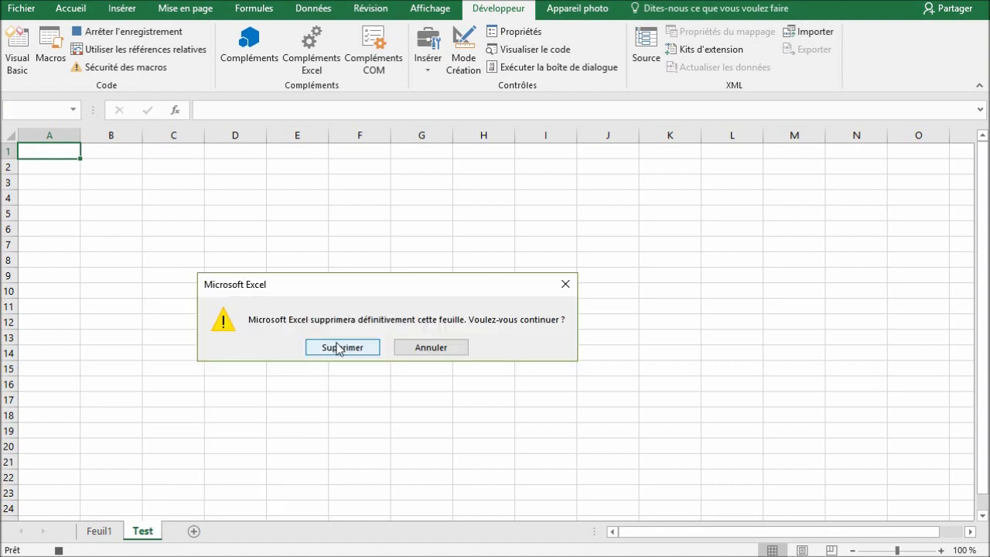
{"action": "left_click", "coordinate": [337, 347]}
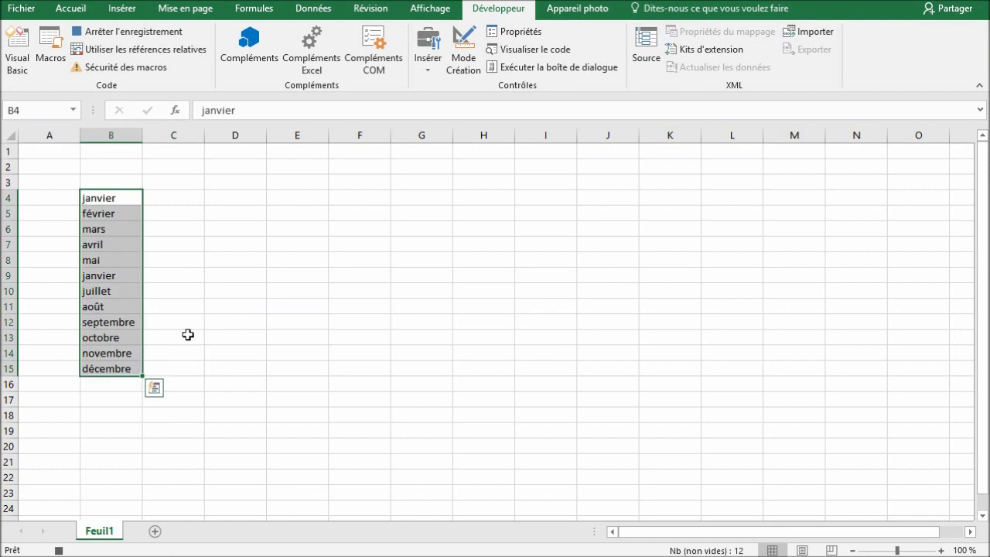
Create a new blank workbook from Fichier > Nouveau.
{"action": "left_click", "coordinate": [17, 10]}
{"action": "left_click", "coordinate": [41, 68]}
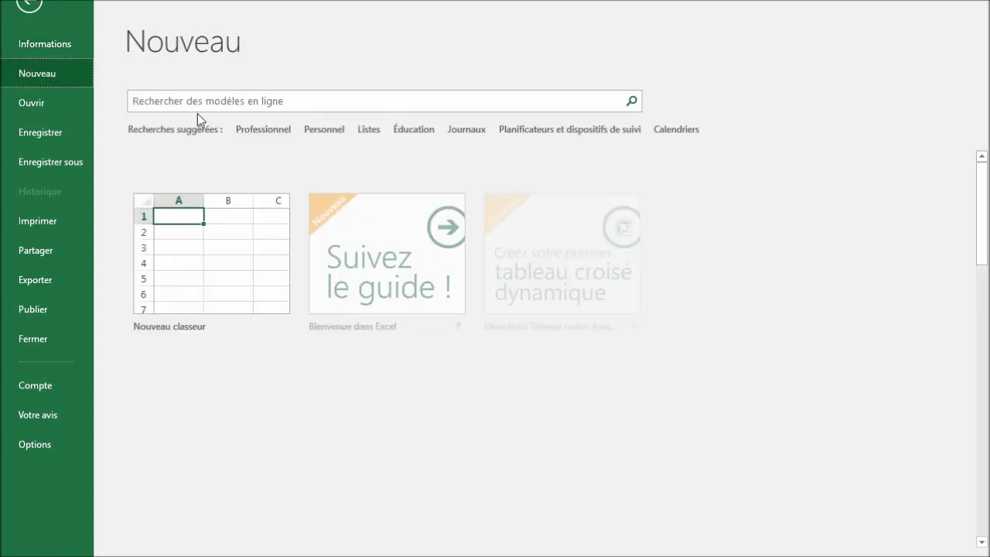
{"action": "left_click", "coordinate": [206, 236]}
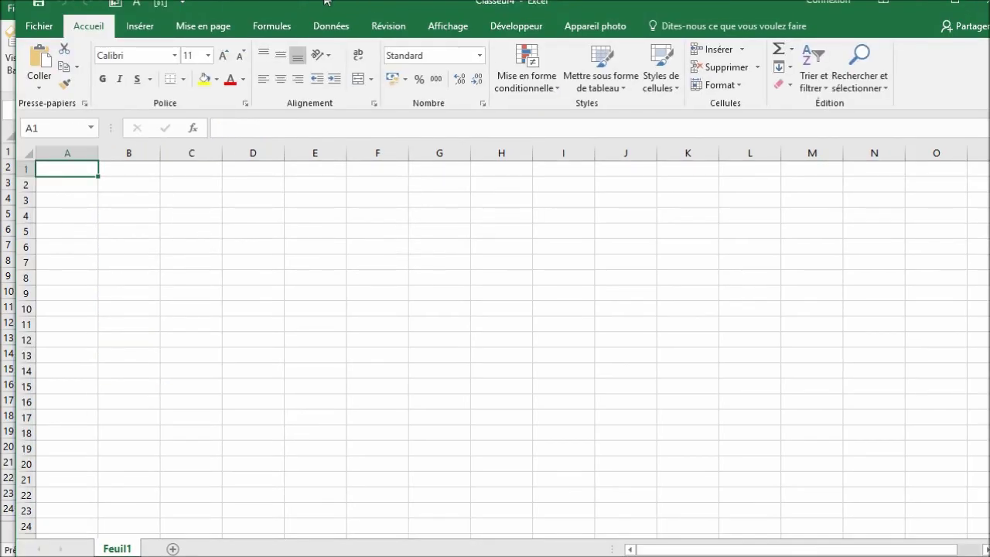
Return to the month list workbook and stop the Macro1 recording.
{"action": "left_click_drag", "start_coordinate": [324, 2], "coordinate": [441, 133]}
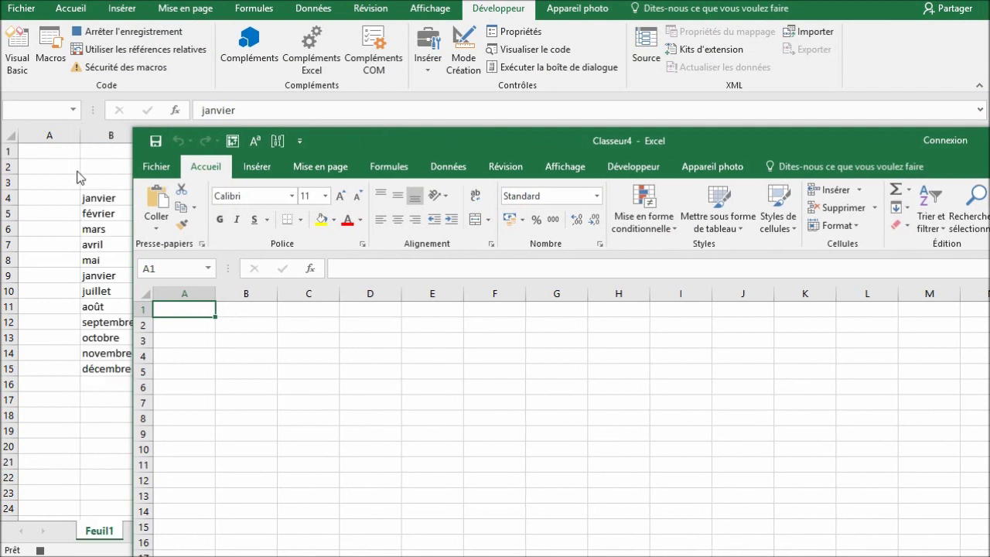
{"action": "left_click", "coordinate": [77, 177]}
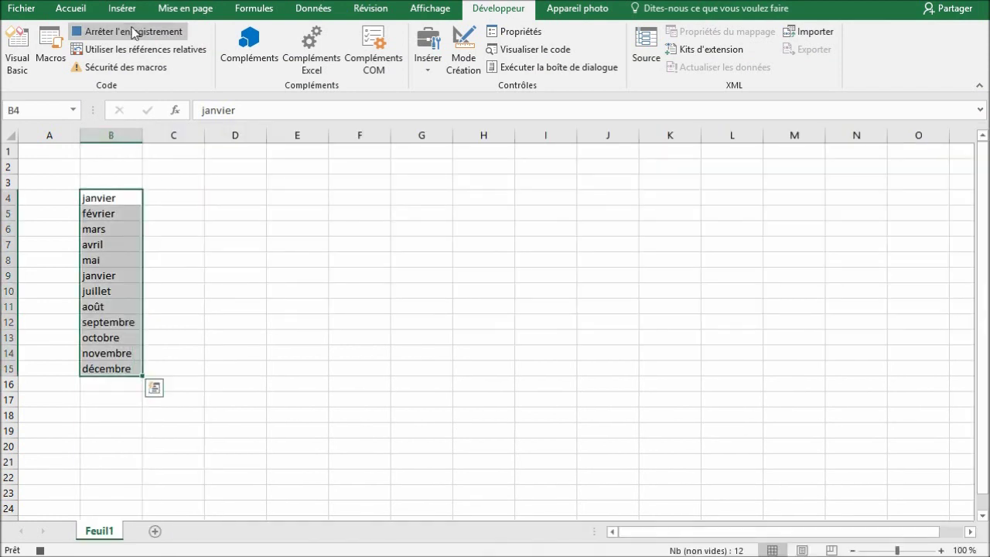
{"action": "left_click", "coordinate": [133, 33]}
{"action": "left_click", "coordinate": [218, 293]}
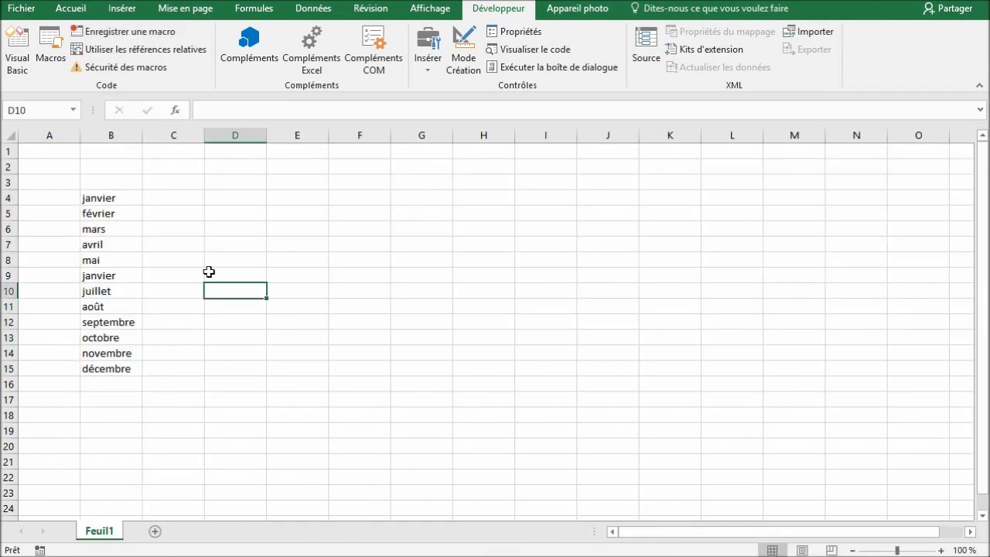
Open Macro1's code in the VBA editor and highlight its CurrentRegion and Sheets.Add lines.
{"action": "left_click", "coordinate": [49, 51]}
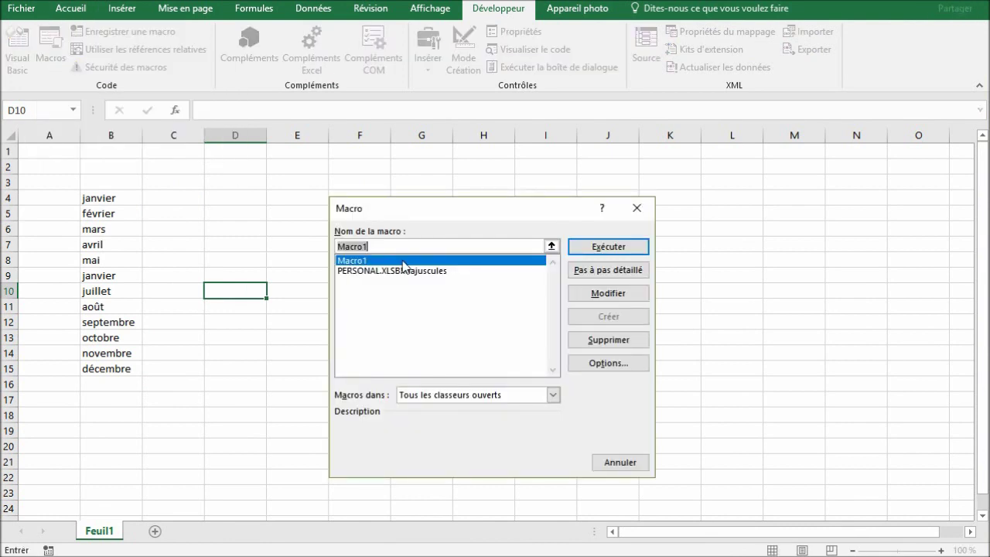
{"action": "left_click", "coordinate": [610, 295]}
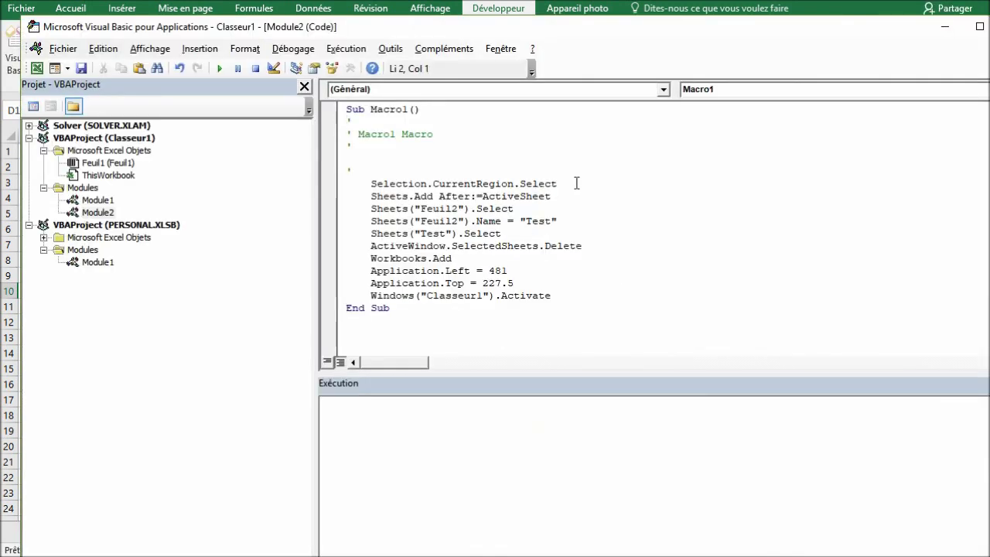
{"action": "left_click_drag", "start_coordinate": [565, 183], "coordinate": [371, 184]}
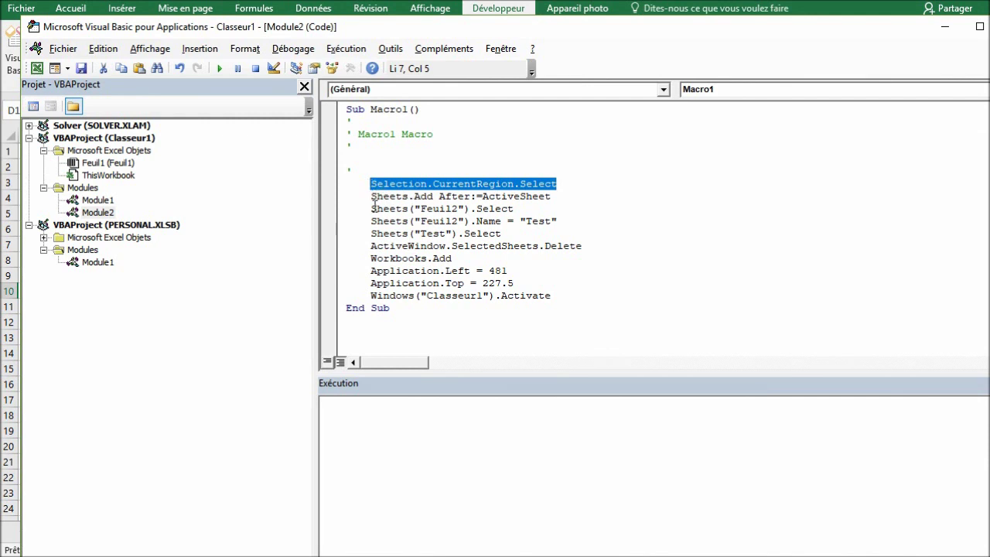
{"action": "left_click_drag", "start_coordinate": [371, 196], "coordinate": [554, 200]}
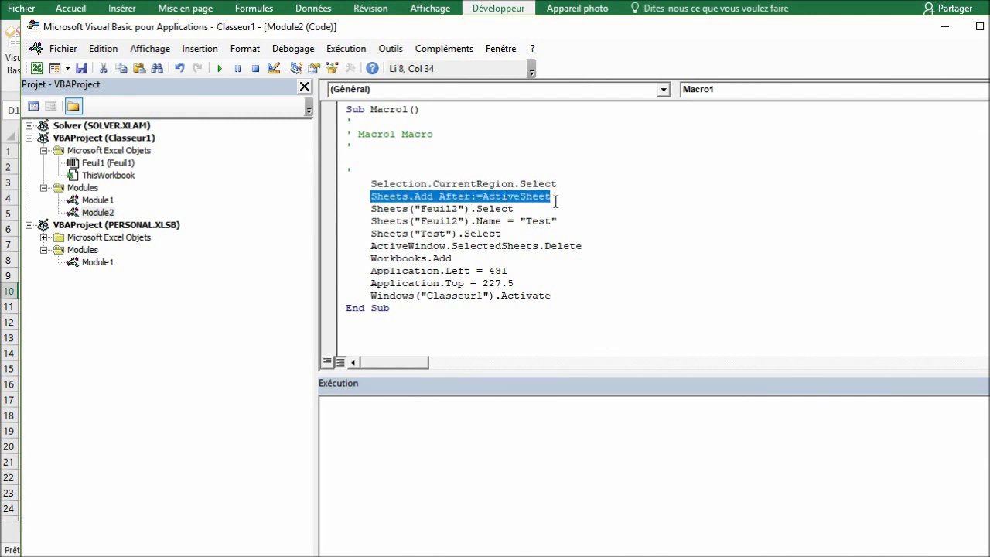
{"action": "left_click", "coordinate": [508, 198]}
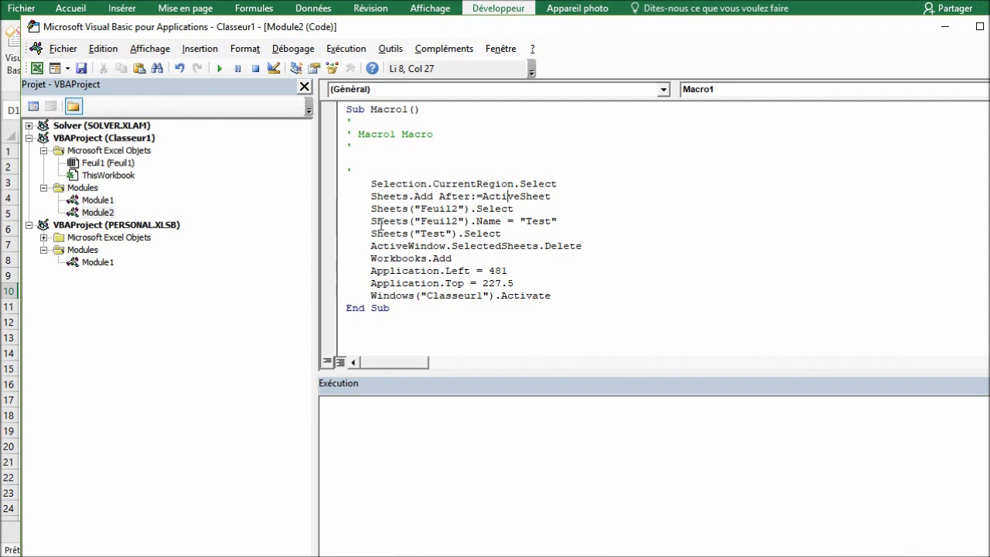
Highlight the Test rename, sheet deletion and Workbooks.Add lines, then add blank lines after End Sub.
{"action": "left_click_drag", "start_coordinate": [371, 222], "coordinate": [557, 222]}
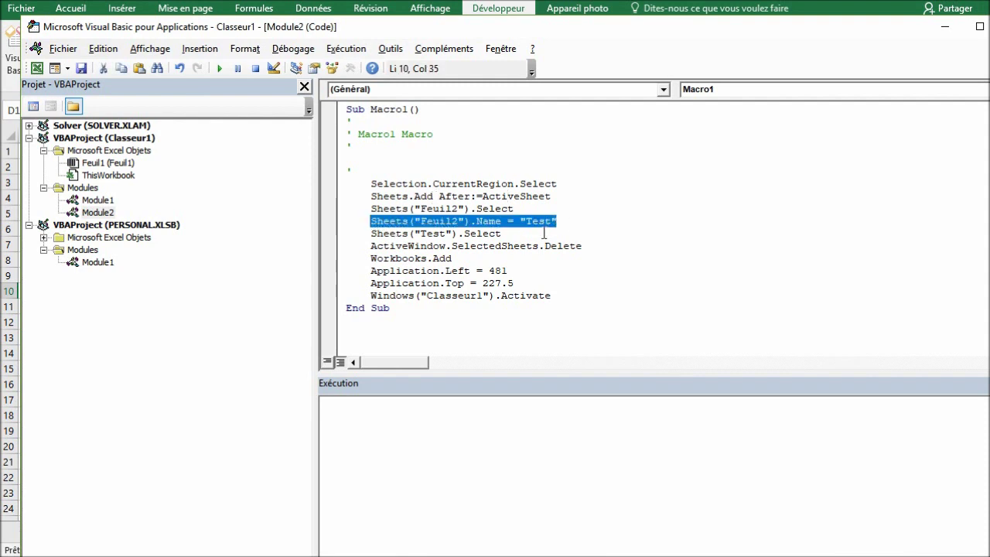
{"action": "left_click_drag", "start_coordinate": [370, 246], "coordinate": [582, 246]}
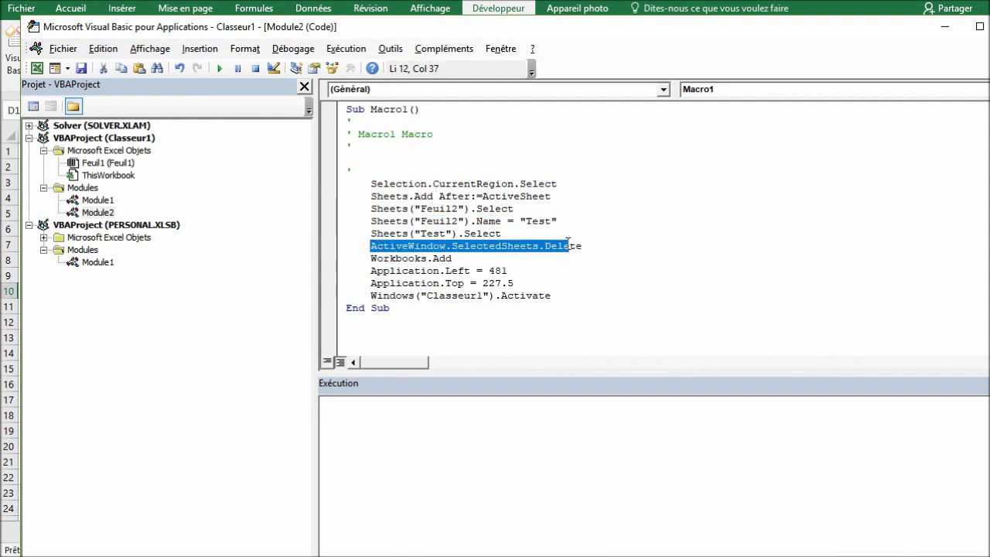
{"action": "left_click_drag", "start_coordinate": [372, 259], "coordinate": [460, 260]}
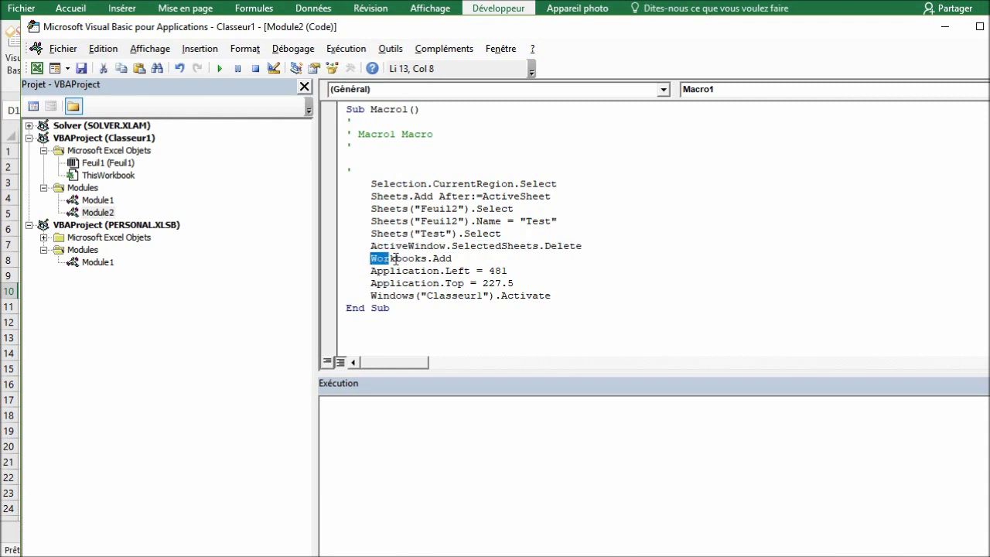
{"action": "left_click", "coordinate": [424, 311]}
{"action": "key", "text": "Return"}
{"action": "key", "text": "Return"}
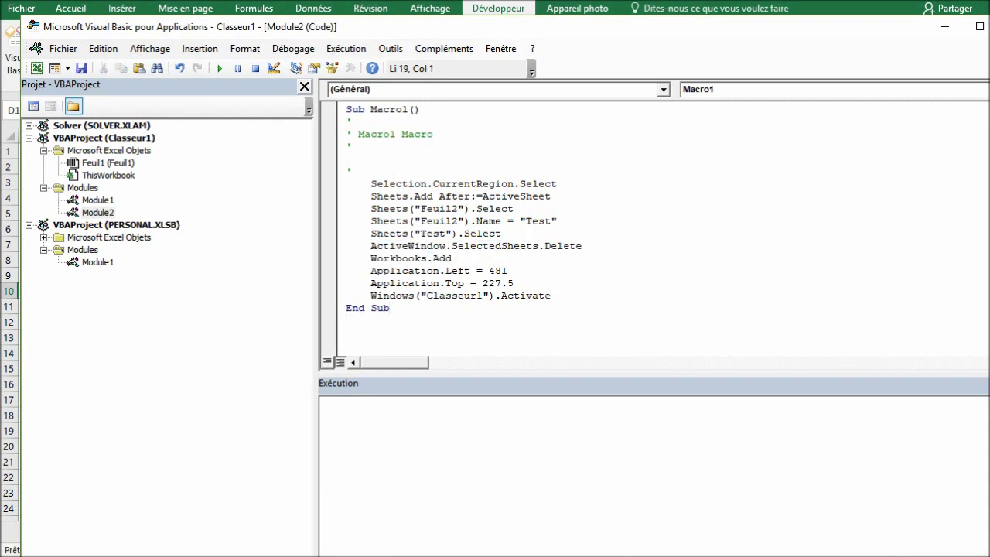
Below Macro1, write Sub feuilles() and declare Dim plage As Range.
{"action": "type", "text": "sub feui"}
{"action": "type", "text": "lles("}
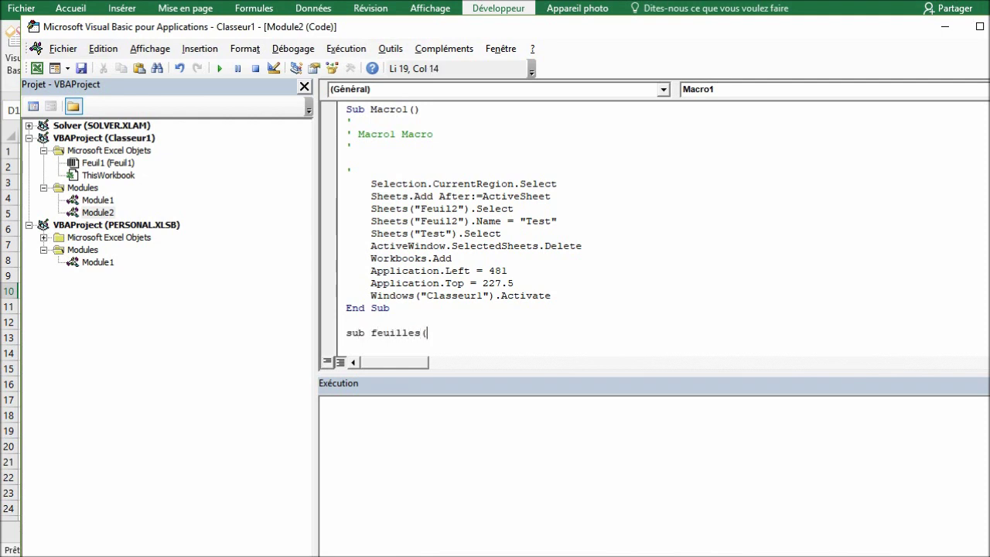
{"action": "type", "text": ")"}
{"action": "key", "text": "Return"}
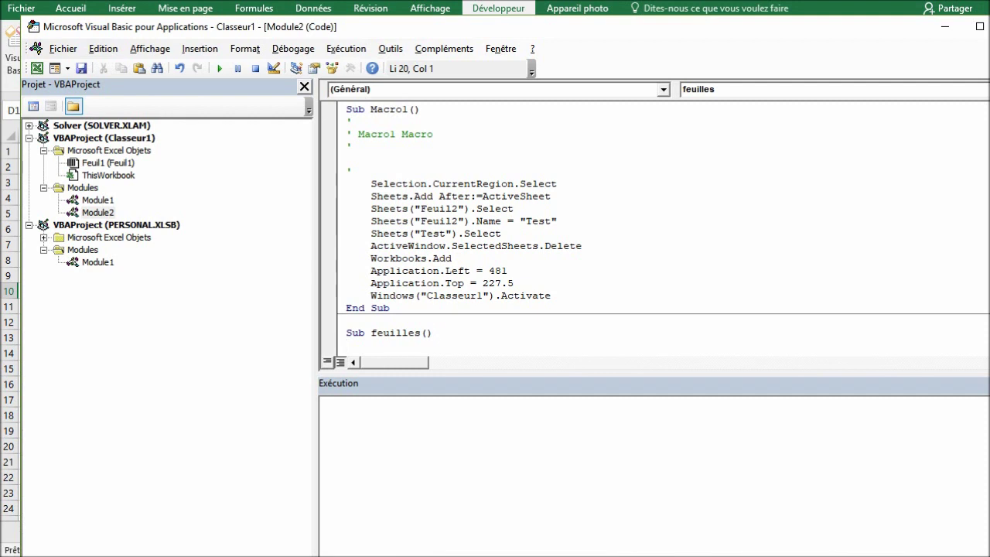
{"action": "scroll", "coordinate": [568, 256], "scroll_direction": "down", "scroll_amount": 1}
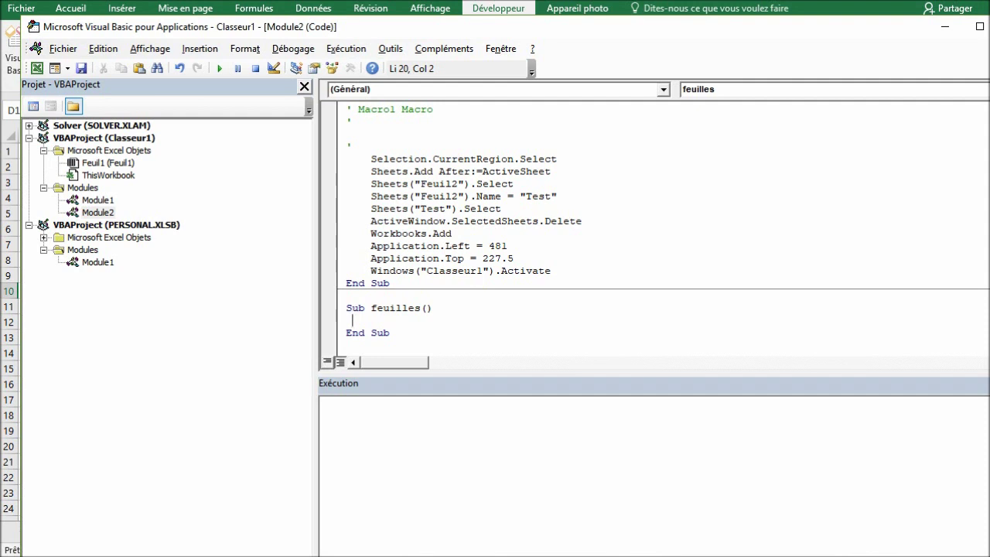
{"action": "type", "text": "d"}
{"action": "type", "text": "im plag"}
{"action": "type", "text": "e as "}
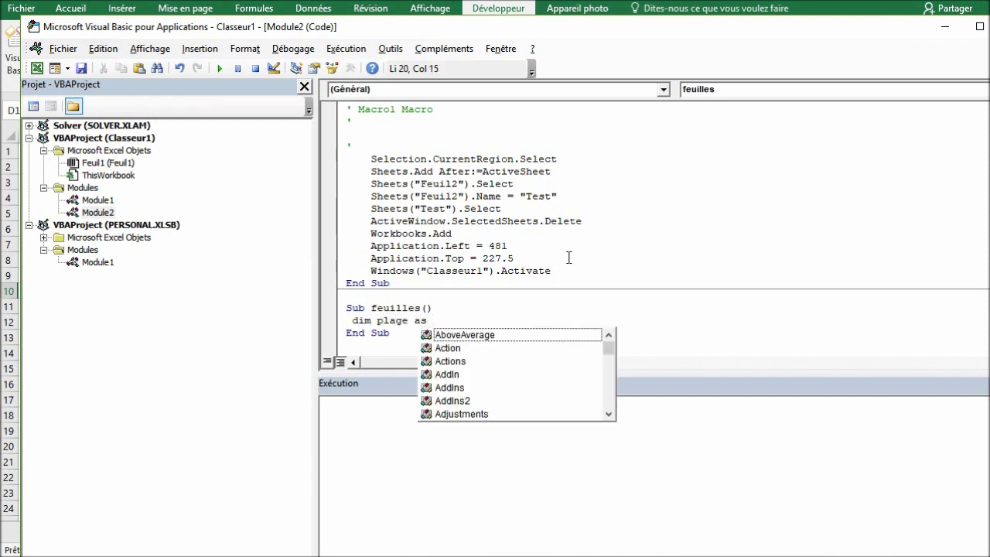
{"action": "type", "text": "range"}
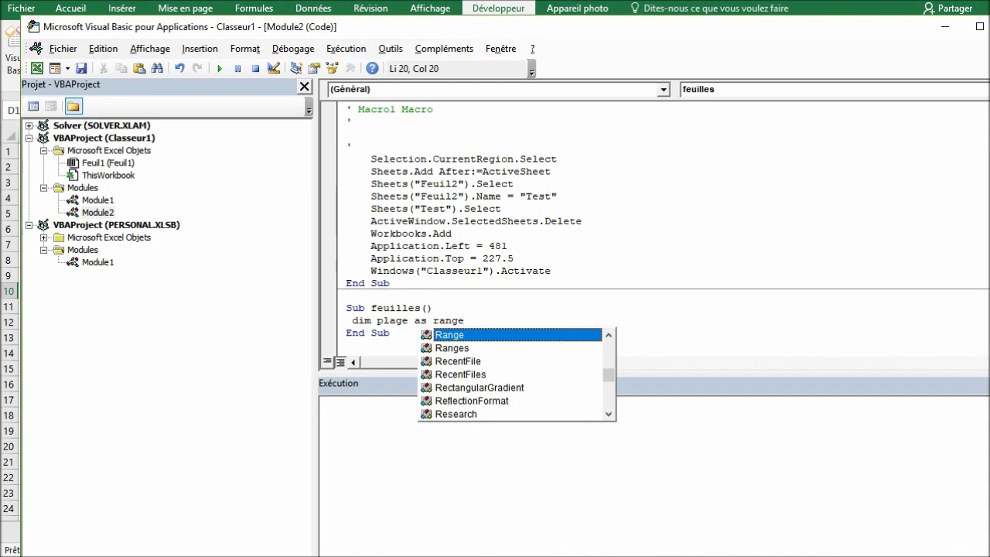
{"action": "key", "text": "Return"}
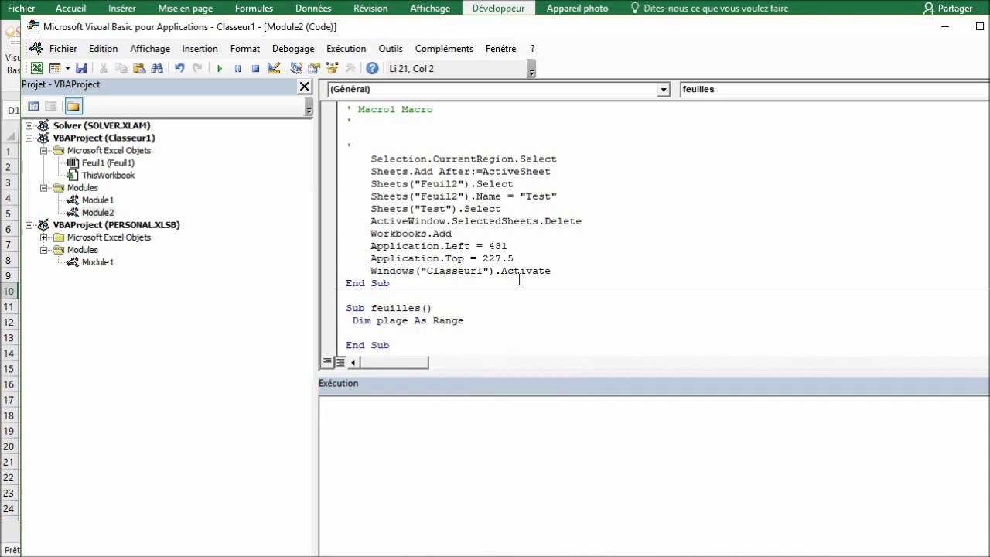
{"action": "scroll", "coordinate": [503, 293], "scroll_direction": "down", "scroll_amount": 1}
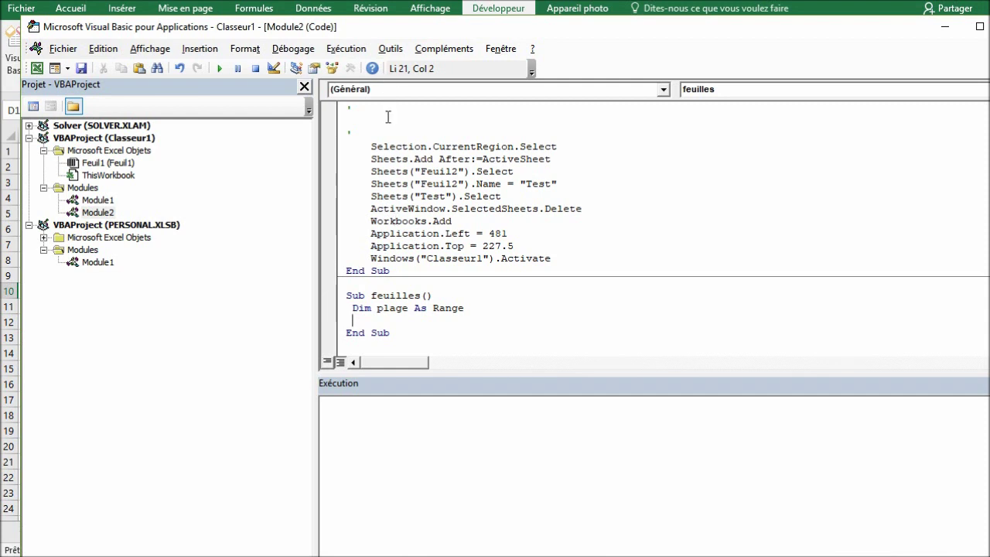
{"action": "left_click_drag", "start_coordinate": [236, 28], "coordinate": [501, 36]}
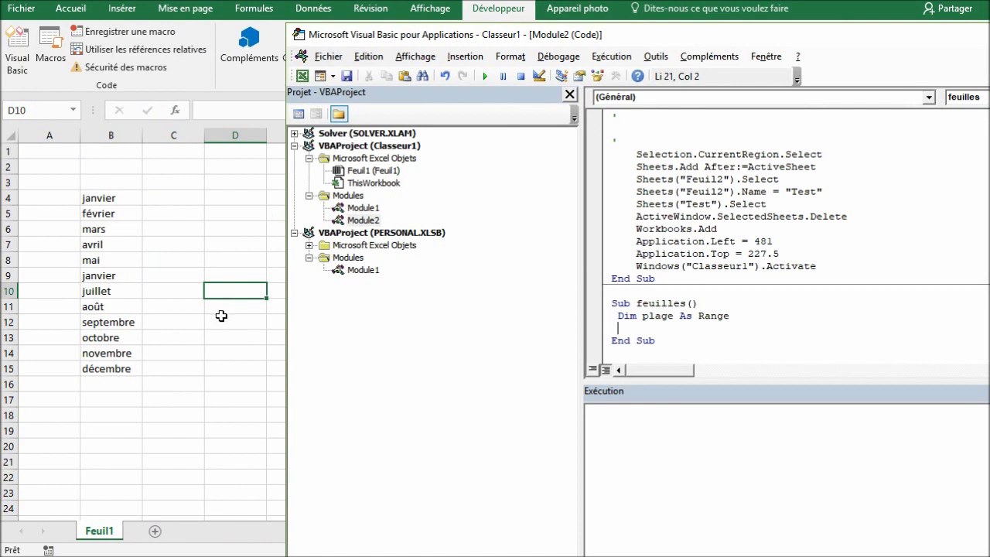
{"action": "left_click_drag", "start_coordinate": [523, 42], "coordinate": [263, 30]}
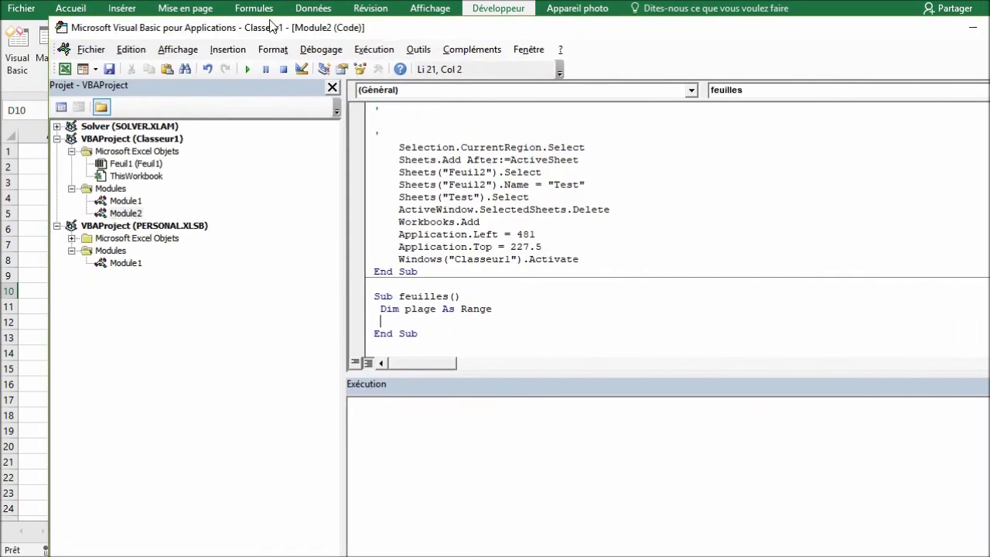
Write the test line If ActiveCell.Value = "" Then using autocompletion.
{"action": "type", "text": "i"}
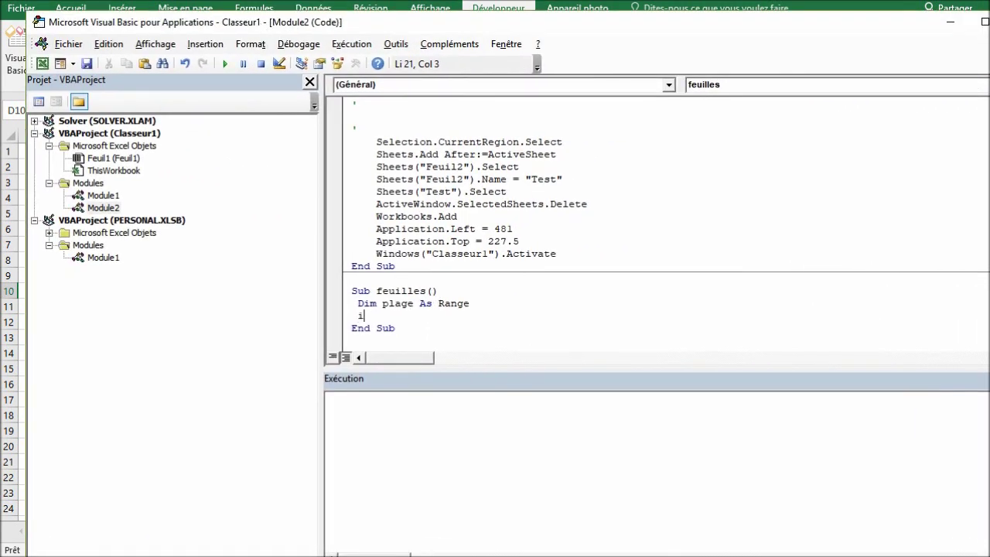
{"action": "type", "text": "f "}
{"action": "type", "text": "act"}
{"action": "type", "text": "i"}
{"action": "key", "text": "ctrl+space"}
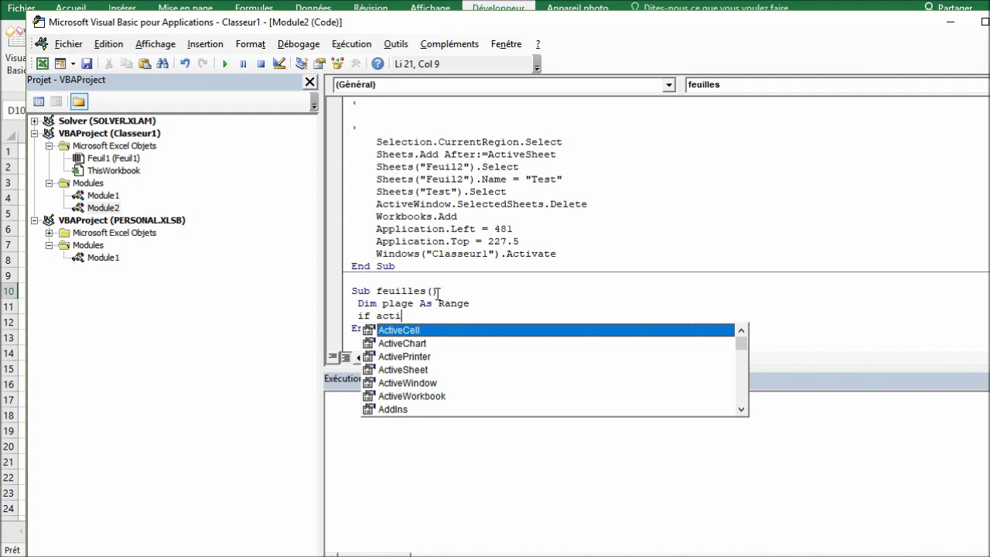
{"action": "key", "text": "Tab"}
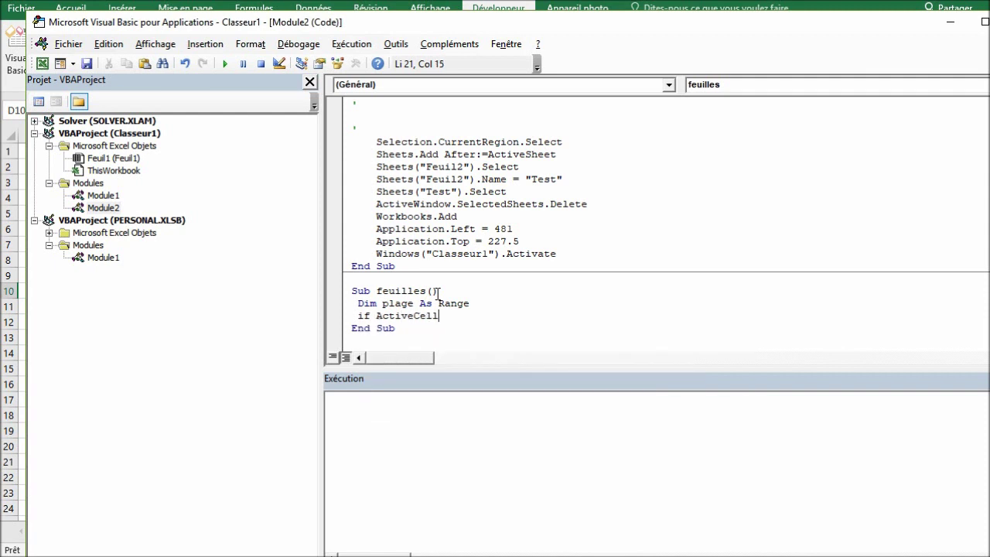
{"action": "type", "text": "."}
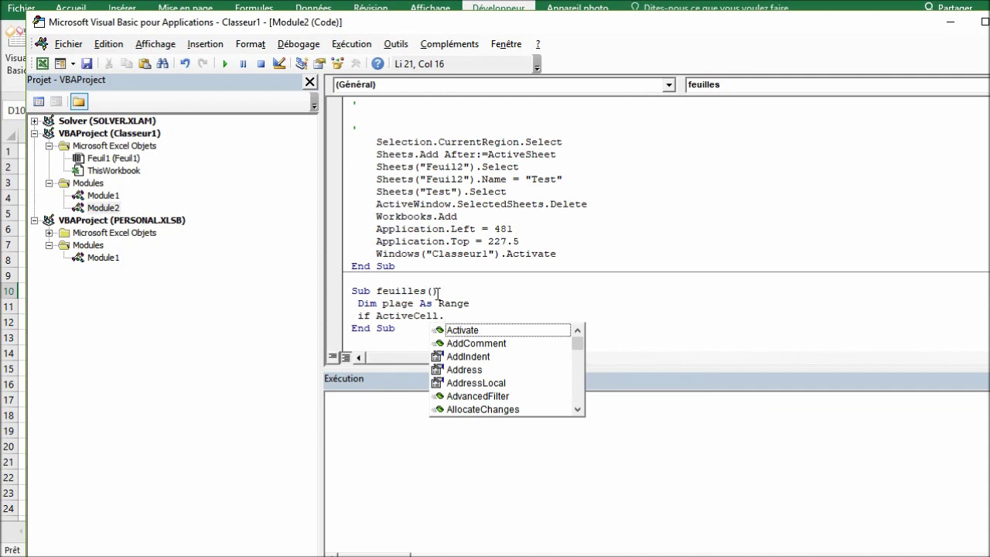
{"action": "type", "text": "va"}
{"action": "key", "text": "Down"}
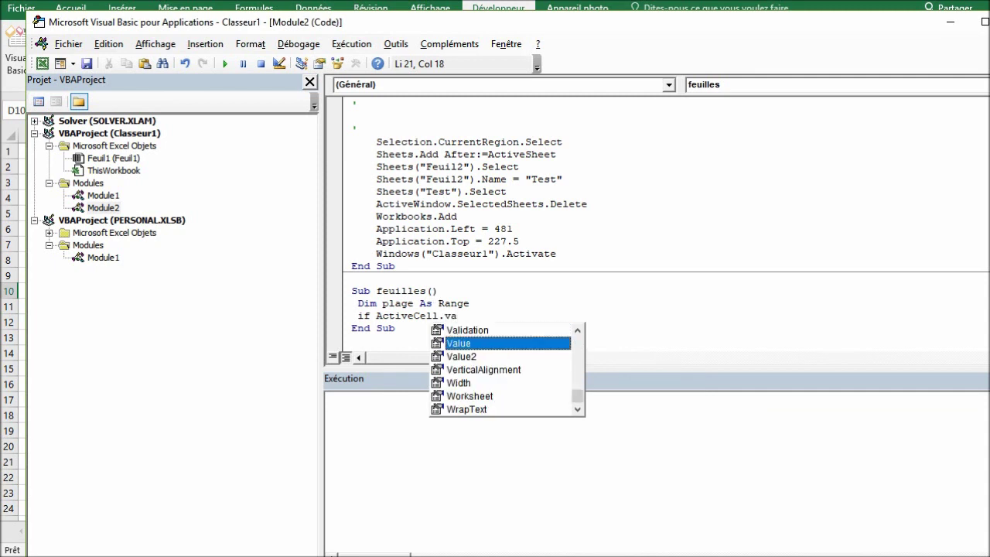
{"action": "key", "text": "Tab"}
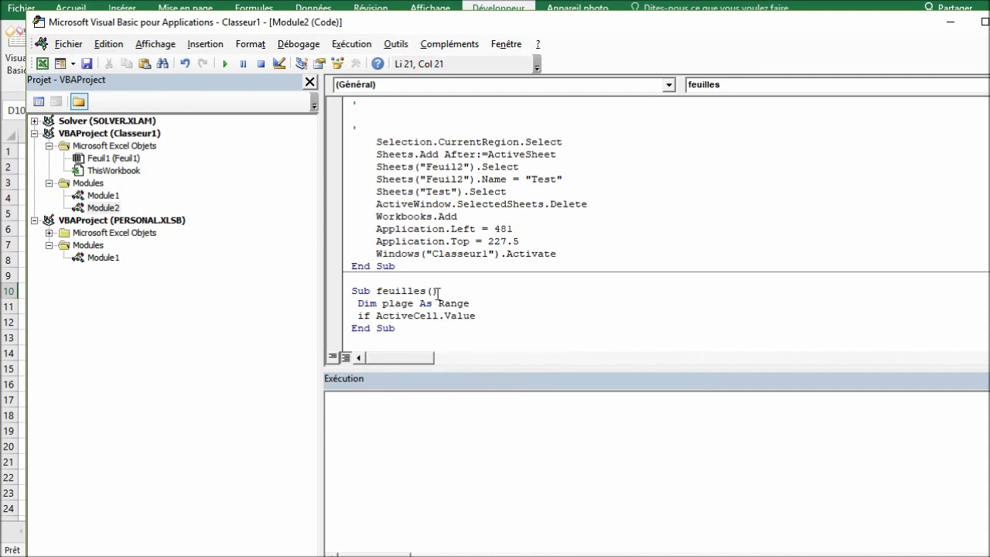
{"action": "type", "text": "= "}
{"action": "type", "text": "\"\""}
{"action": "type", "text": " then"}
{"action": "key", "text": "Return"}
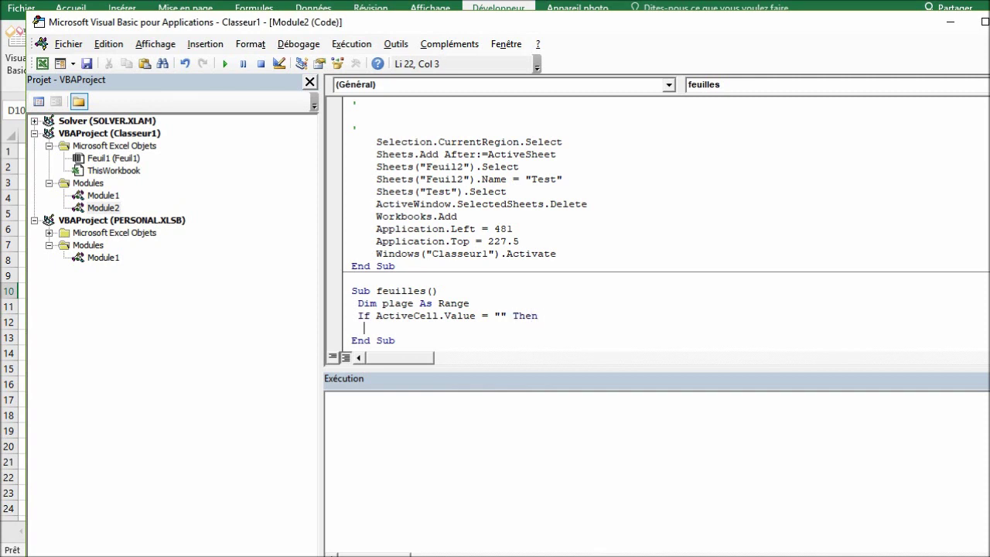
Add GoTo erreur inside the If block and close it with End If.
{"action": "type", "text": "goto "}
{"action": "type", "text": "er"}
{"action": "type", "text": "reur"}
{"action": "key", "text": "Return"}
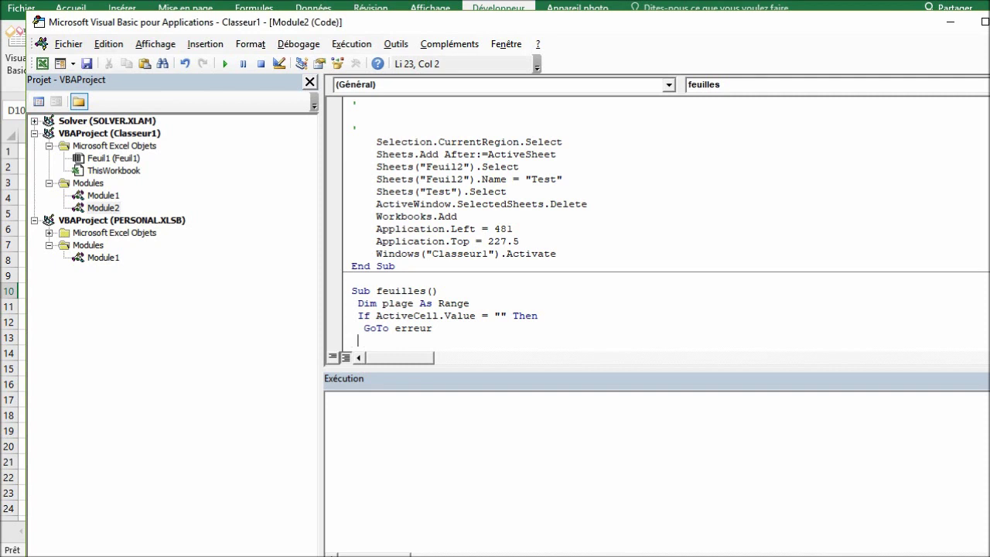
{"action": "type", "text": "endif"}
{"action": "key", "text": "Return"}
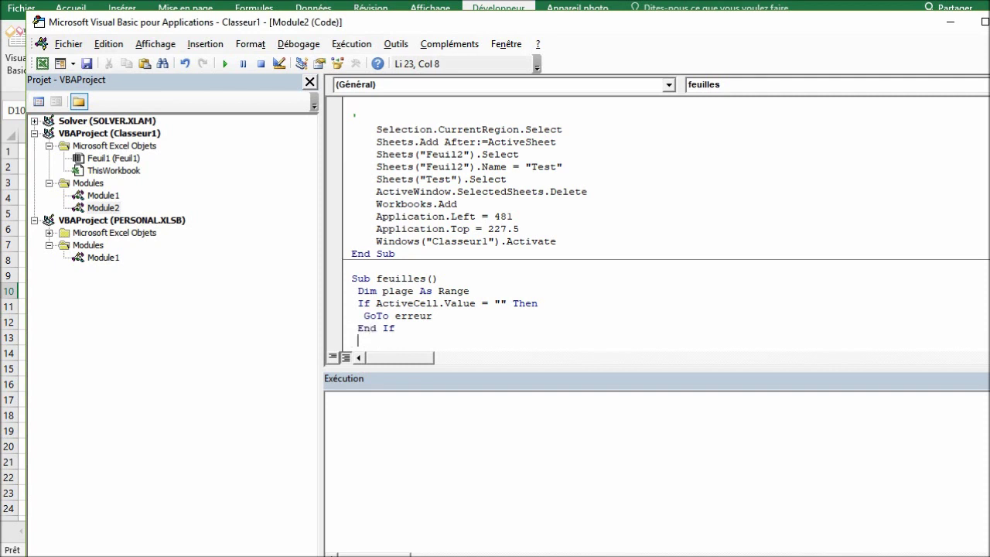
{"action": "scroll", "coordinate": [665, 224], "scroll_direction": "down", "scroll_amount": 1}
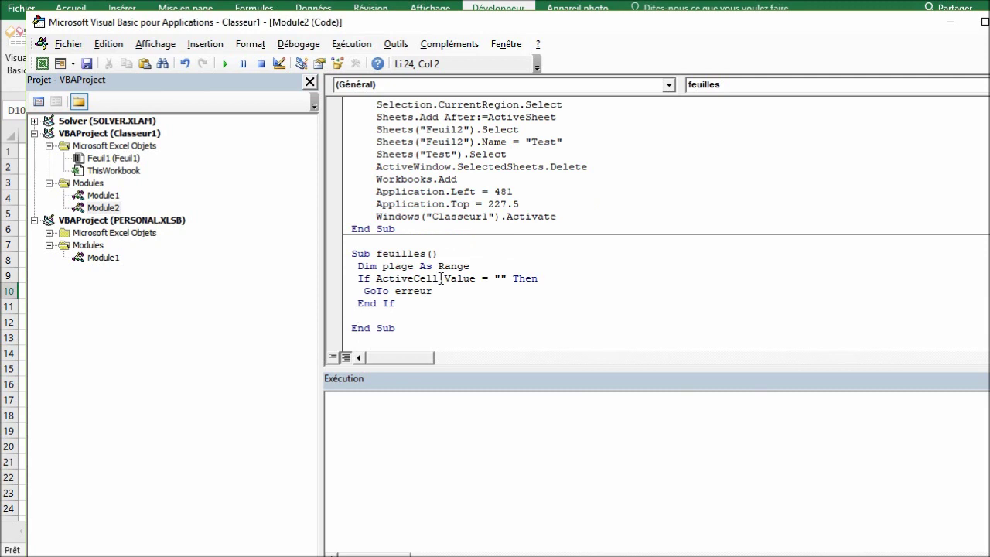
Add an erreur label with MsgBox "Cliquez dans un tableau contenant les étiquettes".
{"action": "key", "text": "Return"}
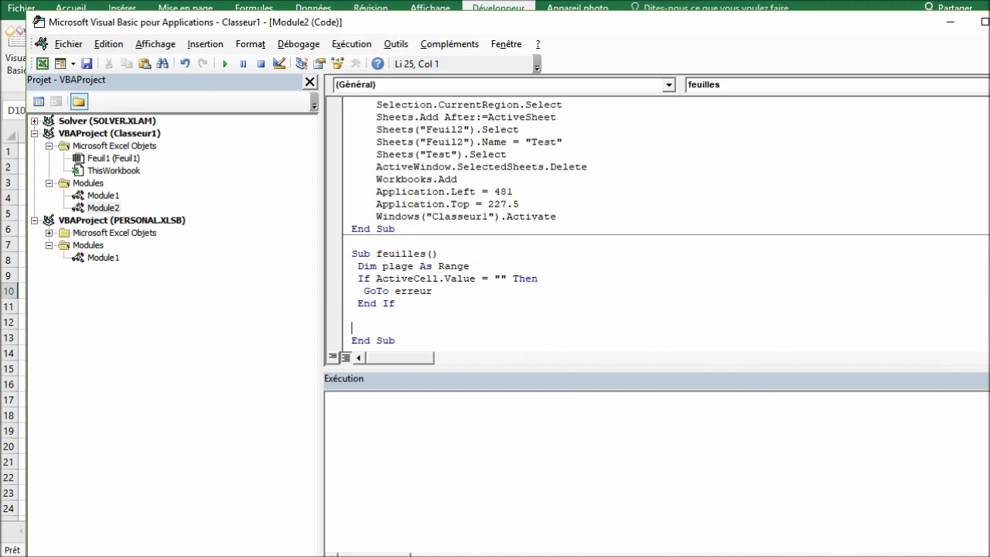
{"action": "type", "text": "erreur:"}
{"action": "key", "text": "Return"}
{"action": "type", "text": "msgbox"}
{"action": "type", "text": " \"C"}
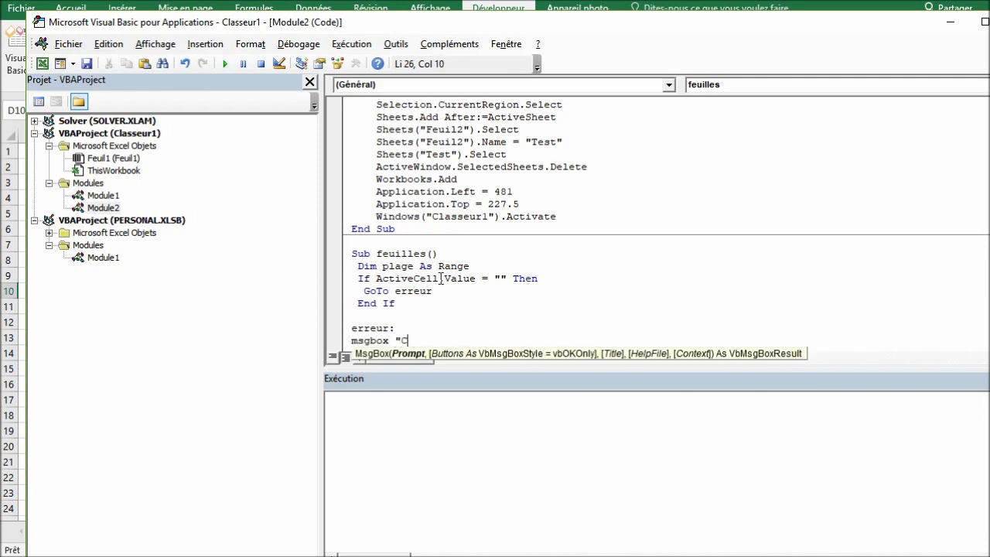
{"action": "type", "text": "liquez dans "}
{"action": "type", "text": "un tableau "}
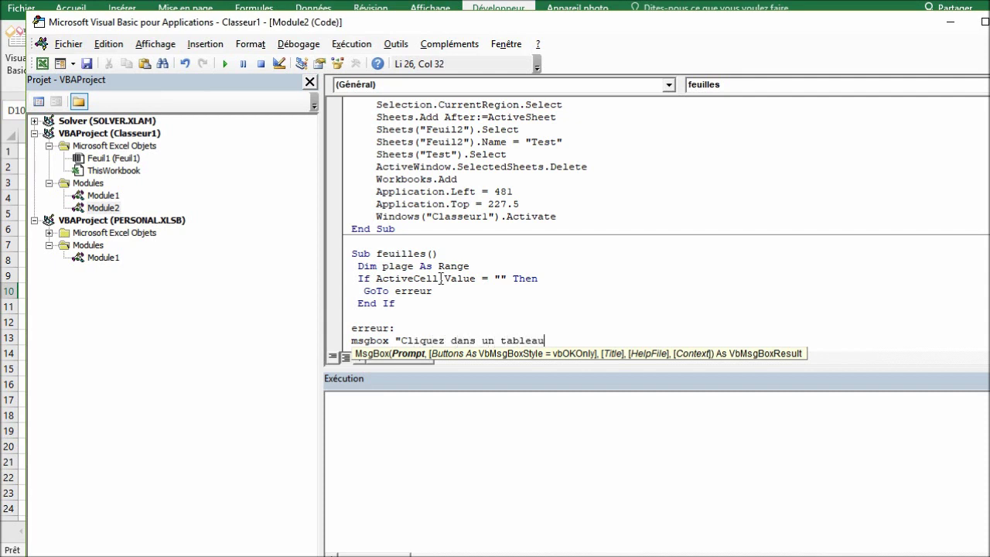
{"action": "type", "text": "contena"}
{"action": "type", "text": "nt de"}
{"action": "key", "text": "BackSpace"}
{"action": "key", "text": "BackSpace"}
{"action": "type", "text": "l"}
{"action": "type", "text": "es étiquette"}
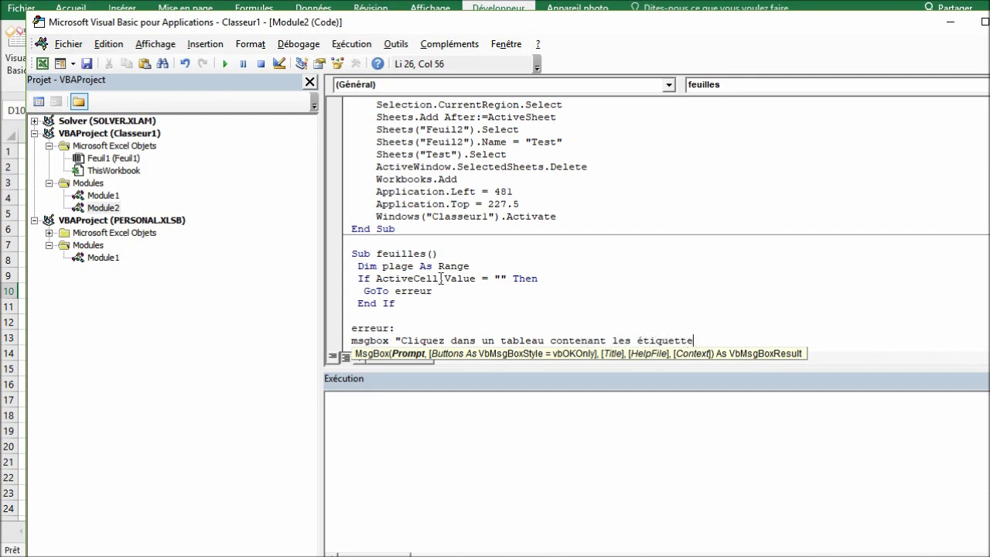
{"action": "type", "text": "s\""}
Insert Exit Sub on the blank line after End If.
{"action": "left_click", "coordinate": [385, 315]}
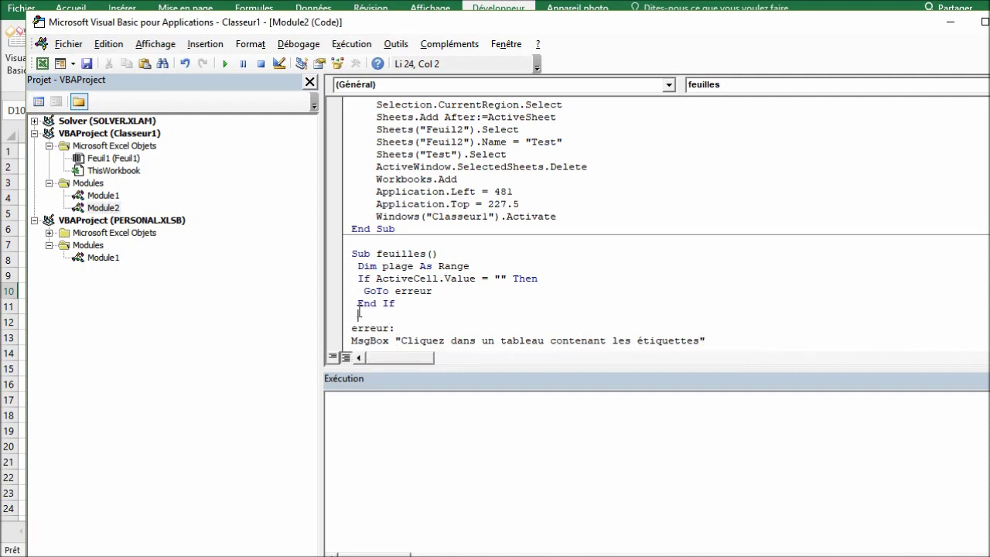
{"action": "key", "text": "BackSpace"}
{"action": "type", "text": "exit"}
{"action": "type", "text": " sub"}
{"action": "left_click", "coordinate": [397, 302]}
{"action": "left_click", "coordinate": [422, 317]}
{"action": "left_click_drag", "start_coordinate": [218, 22], "coordinate": [412, 24]}
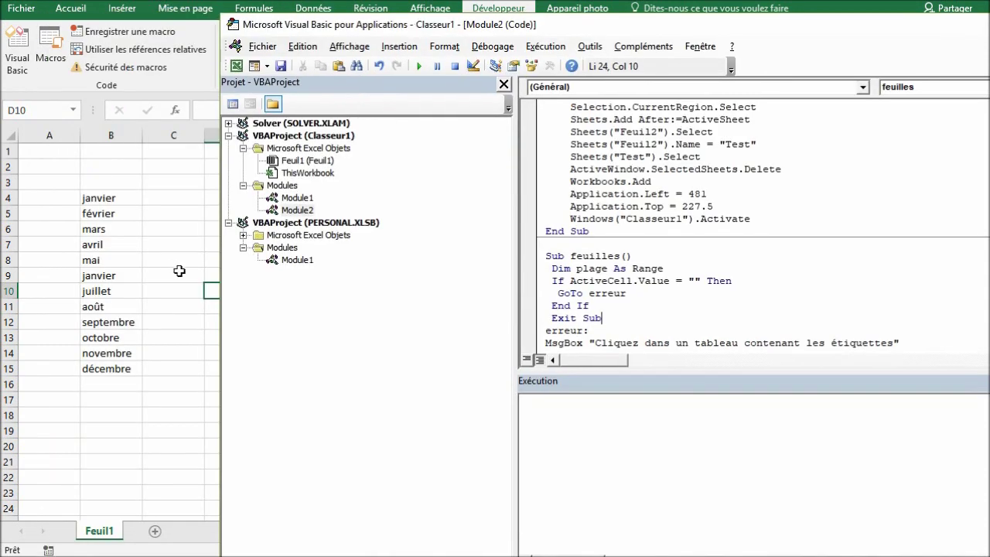
Run feuilles from empty cell D9 and dismiss the resulting warning message.
{"action": "left_click", "coordinate": [179, 271]}
{"action": "left_click", "coordinate": [210, 269]}
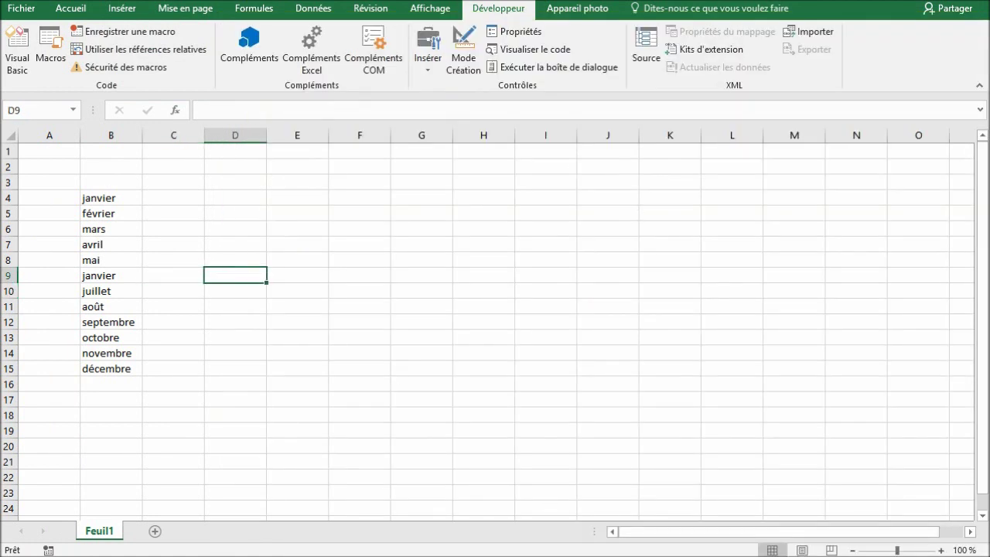
{"action": "key", "text": "alt+F11"}
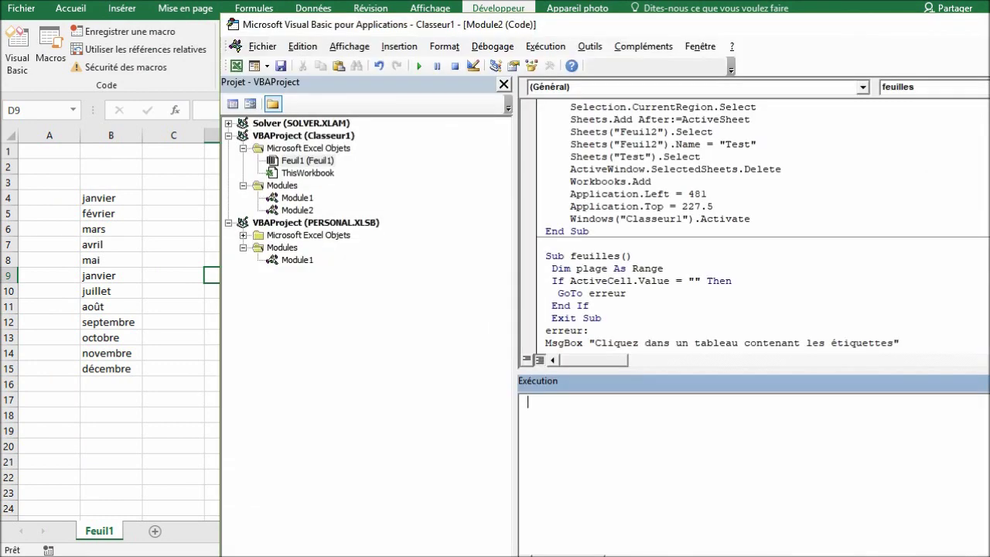
{"action": "left_click", "coordinate": [600, 276]}
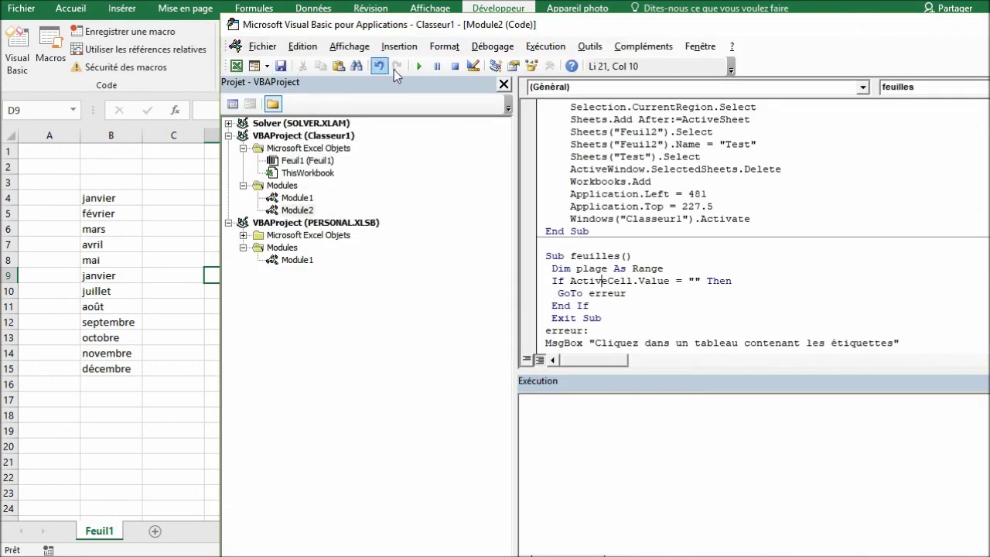
{"action": "left_click", "coordinate": [418, 67]}
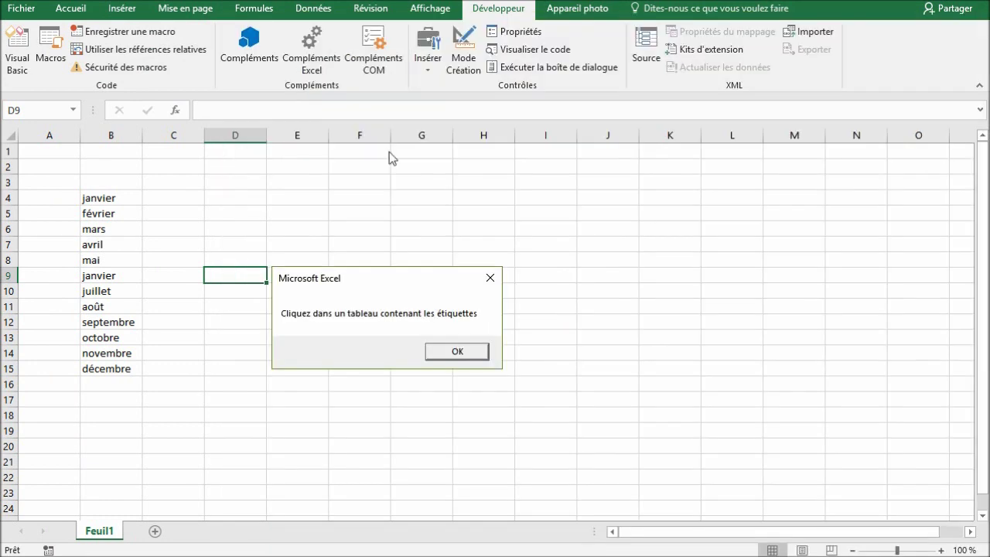
{"action": "left_click", "coordinate": [460, 352]}
Run feuilles again with the janvier cell B9 selected.
{"action": "left_click", "coordinate": [117, 276]}
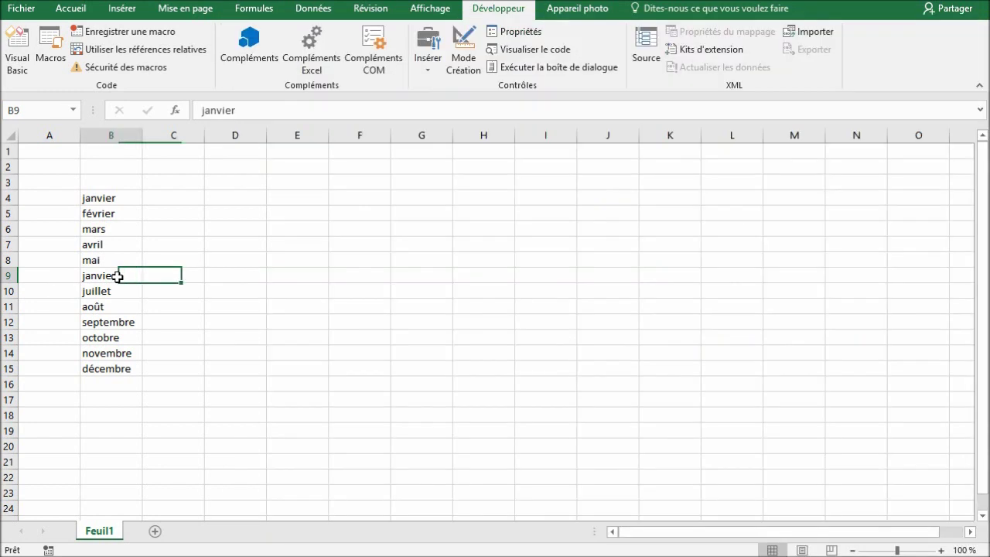
{"action": "left_click", "coordinate": [56, 47]}
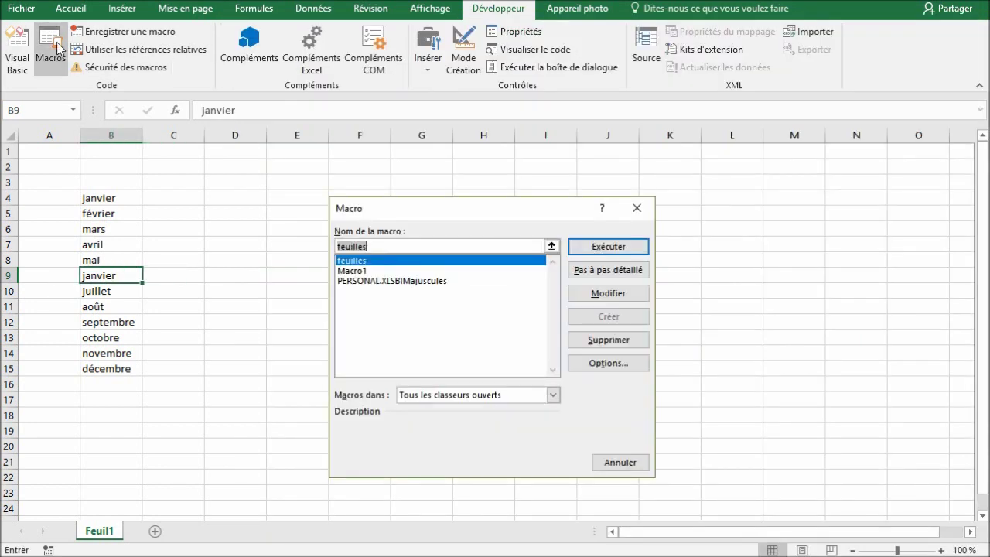
{"action": "left_click", "coordinate": [626, 247]}
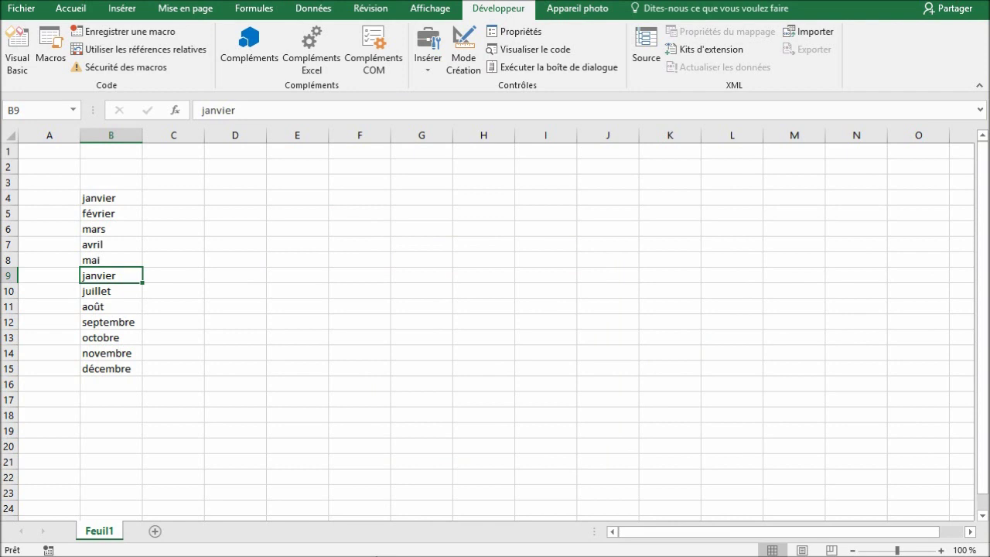
Add a Selection.CurrentRegion.Select line below End If in feuilles.
{"action": "key", "text": "alt+F11"}
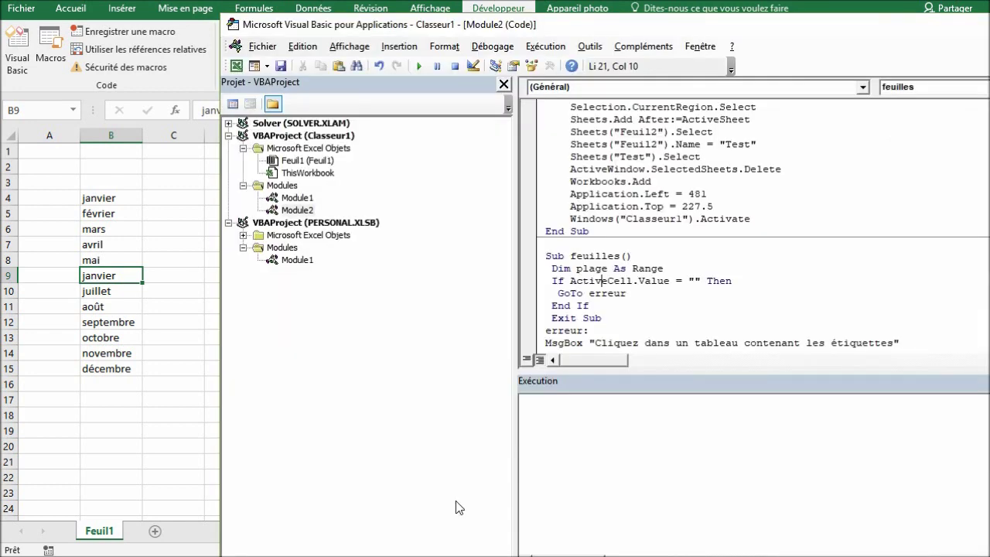
{"action": "left_click", "coordinate": [589, 305]}
{"action": "key", "text": "Return"}
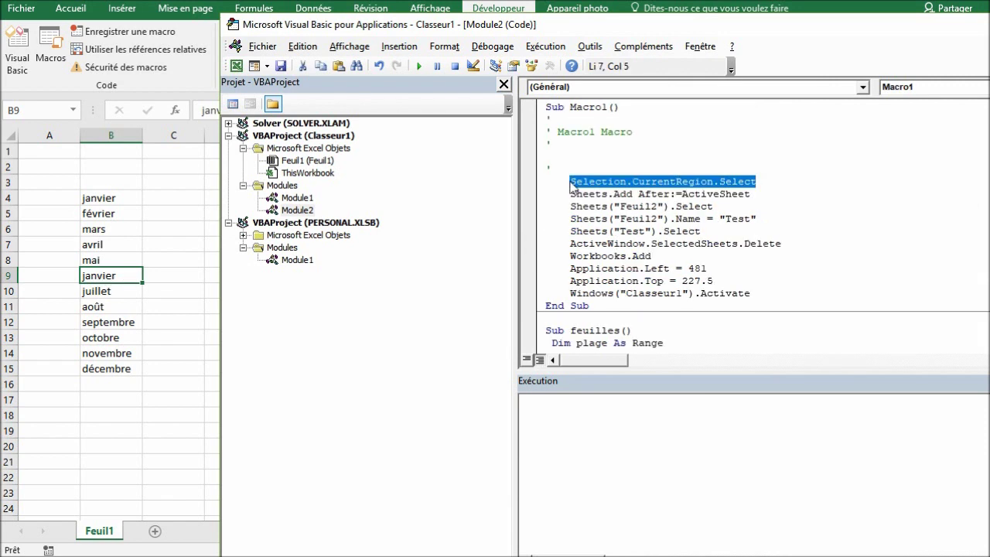
{"action": "left_click", "coordinate": [582, 278]}
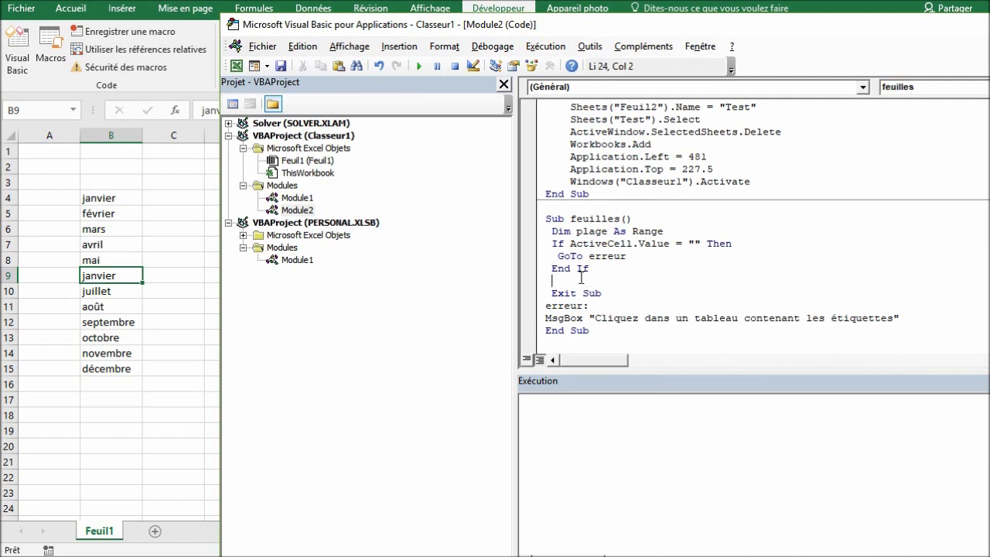
{"action": "type", "text": "Selection.CurrentRegion.Select"}
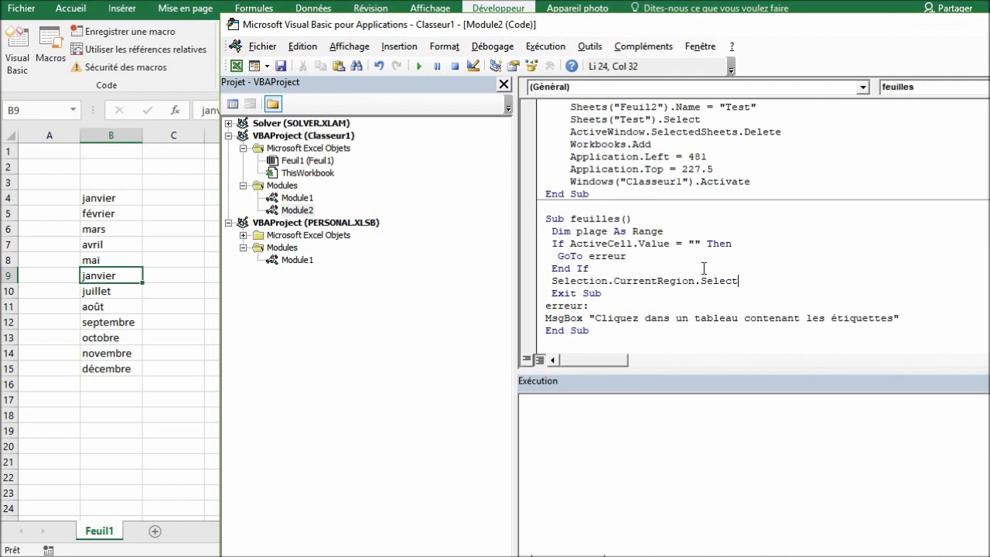
{"action": "key", "text": "Return"}
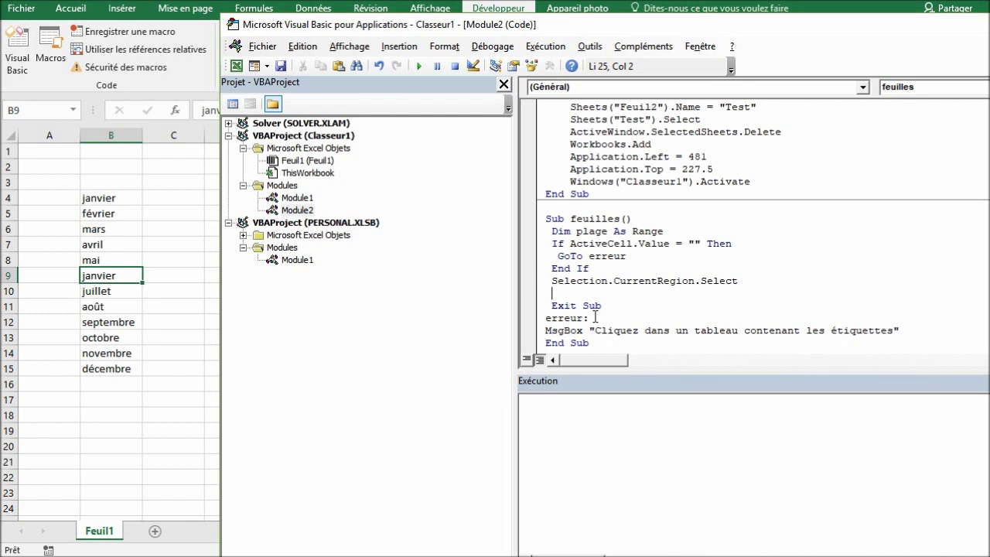
Add 'Set plage = Selection' and a 'For Each c In plage' line.
{"action": "type", "text": "p"}
{"action": "type", "text": "lage = "}
{"action": "type", "text": "Selectio"}
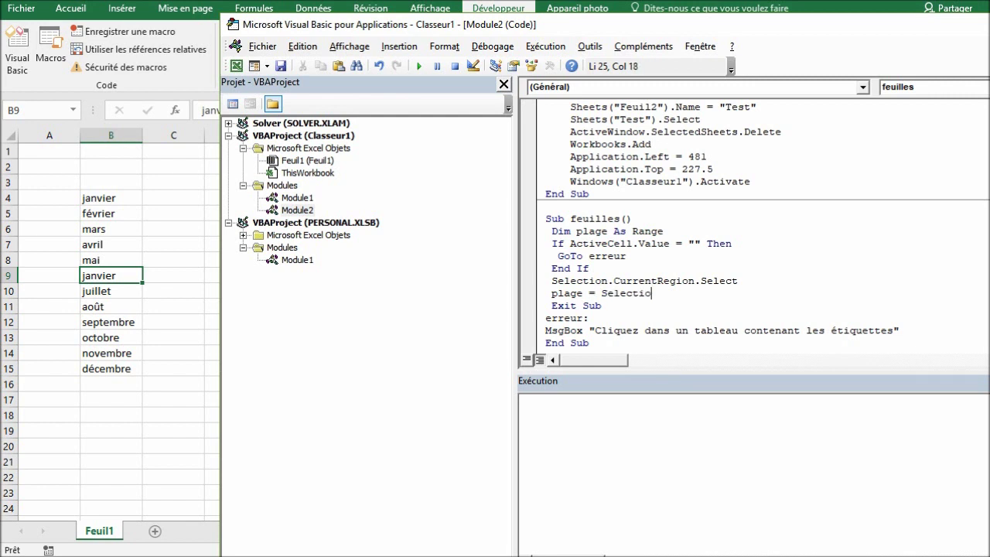
{"action": "type", "text": "n"}
{"action": "key", "text": "Return"}
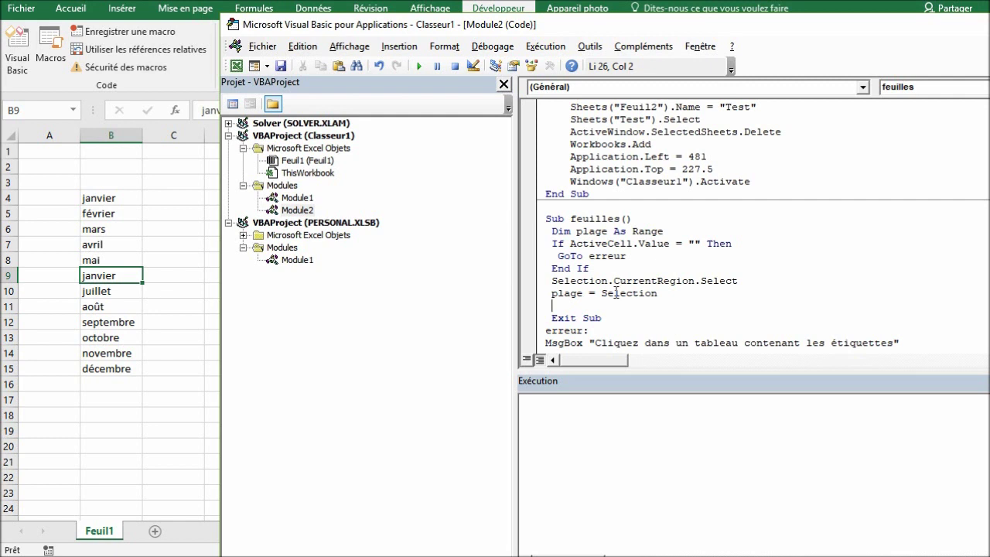
{"action": "left_click", "coordinate": [552, 295]}
{"action": "type", "text": "se"}
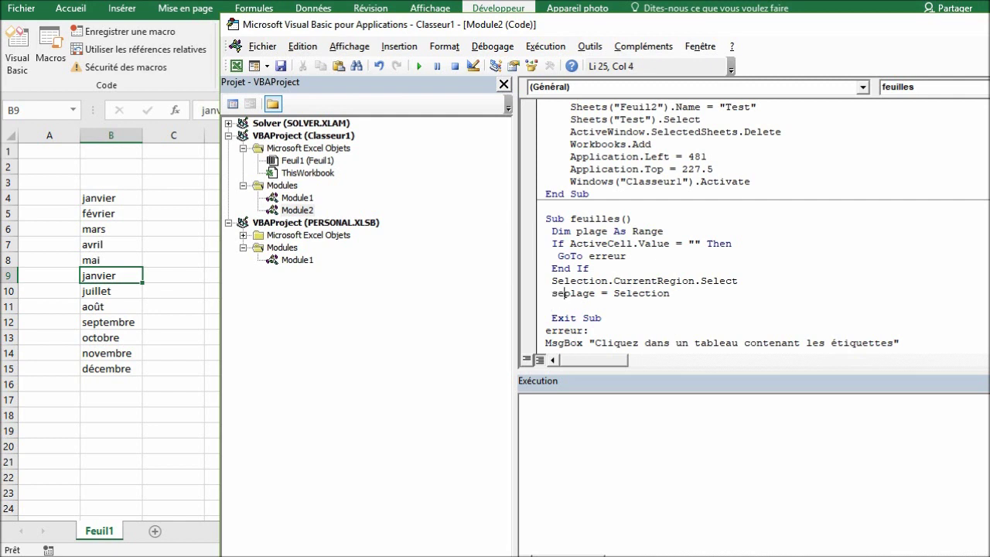
{"action": "type", "text": "t"}
{"action": "left_click", "coordinate": [578, 305]}
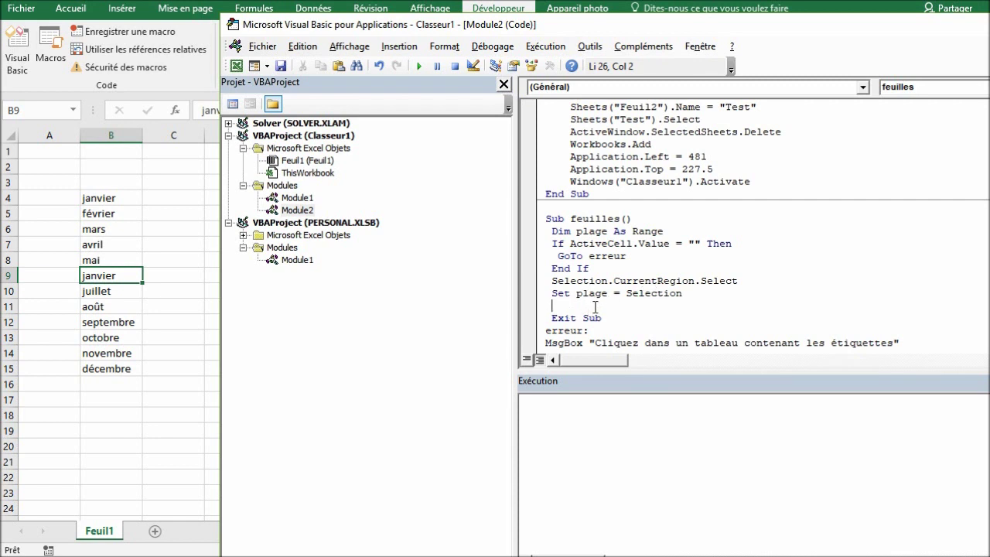
{"action": "type", "text": "for each "}
{"action": "type", "text": "c "}
{"action": "type", "text": "in "}
{"action": "type", "text": "plage"}
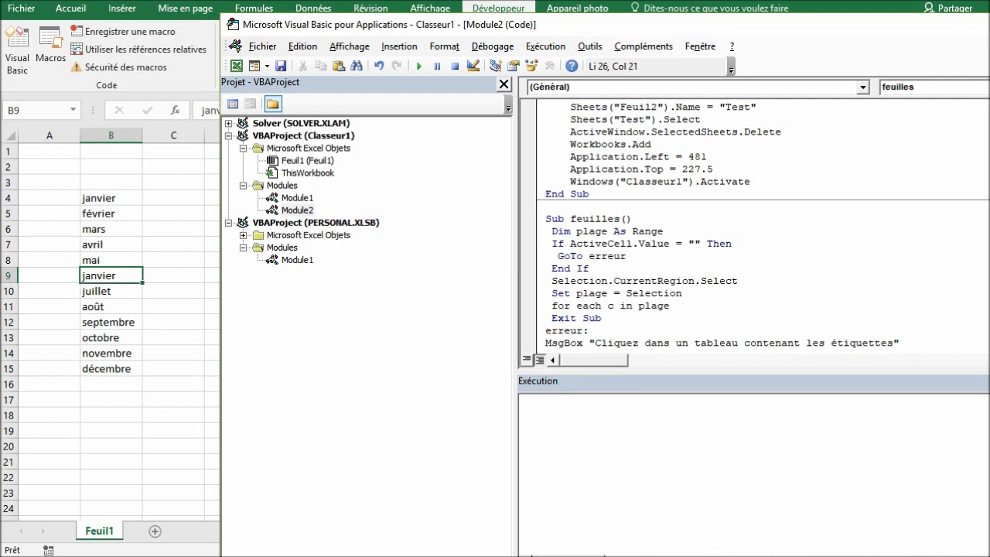
Close the loop with Next and put MsgBox c inside it.
{"action": "key", "text": "Return"}
{"action": "type", "text": "next"}
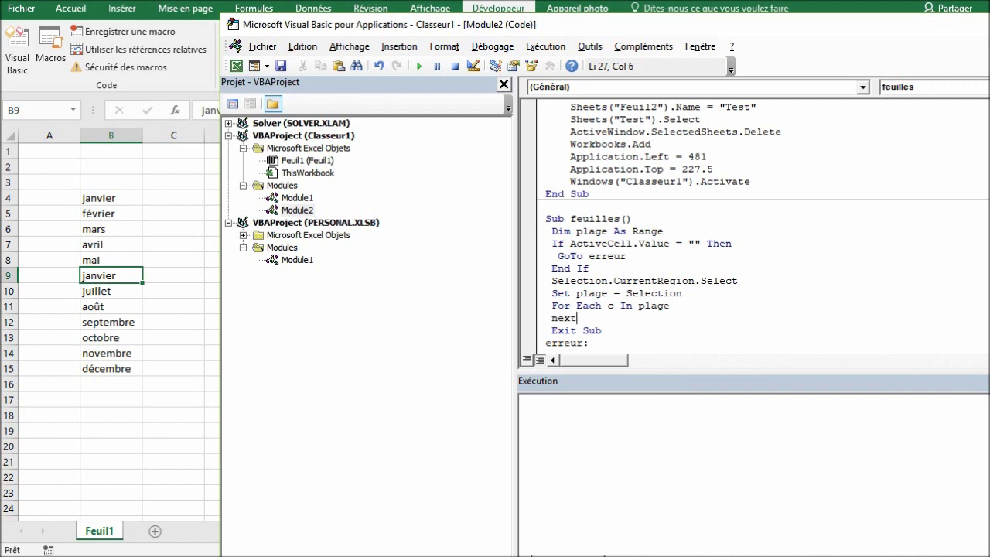
{"action": "left_click", "coordinate": [705, 307]}
{"action": "key", "text": "Return"}
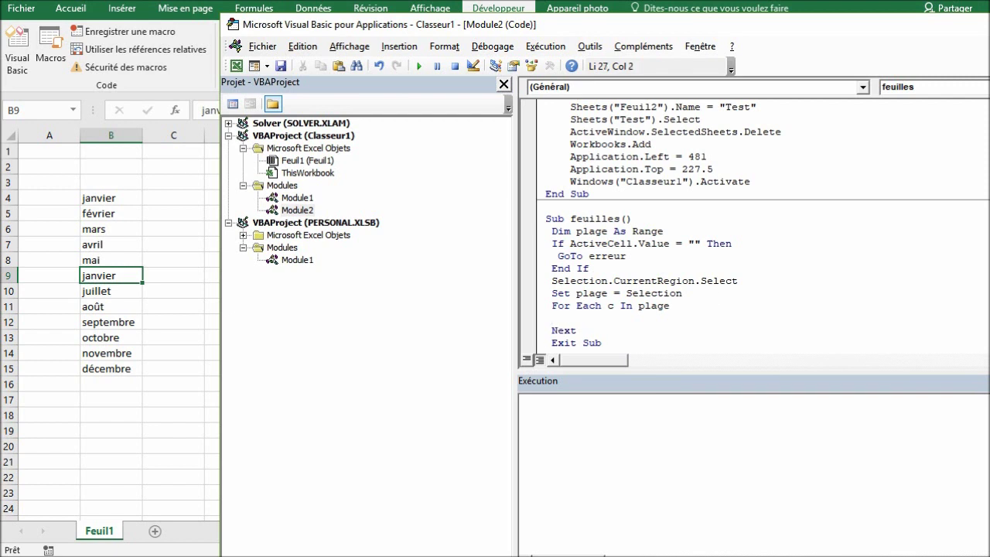
{"action": "type", "text": "msgbox "}
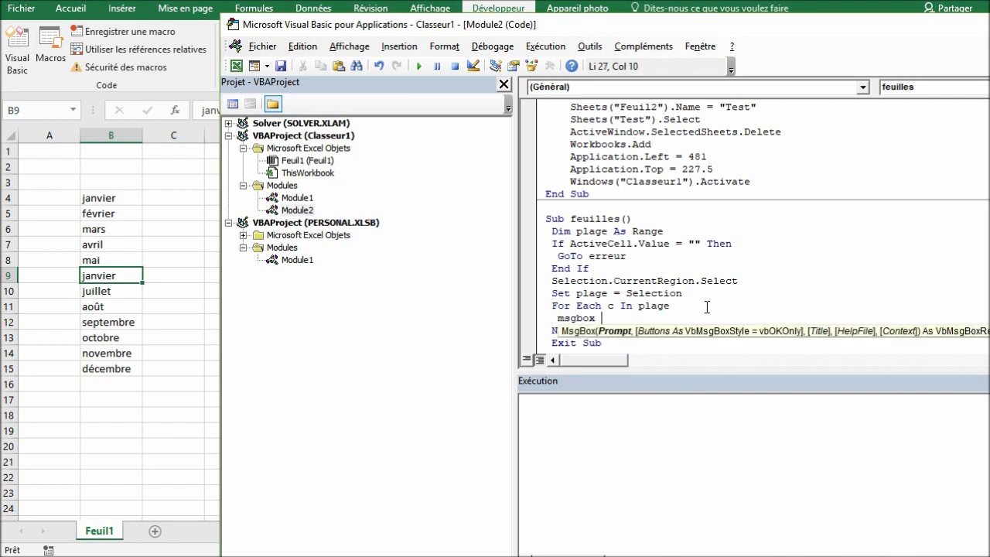
{"action": "type", "text": "c"}
Declare 'Dim c As Range' under the plage declaration and start stepping with F8.
{"action": "left_click", "coordinate": [669, 231]}
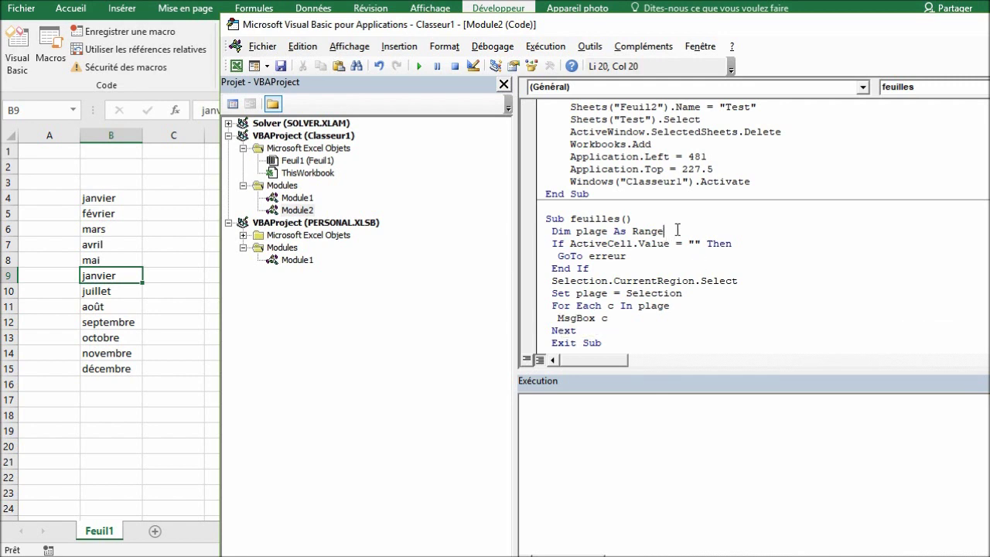
{"action": "key", "text": "Return"}
{"action": "type", "text": "dim c"}
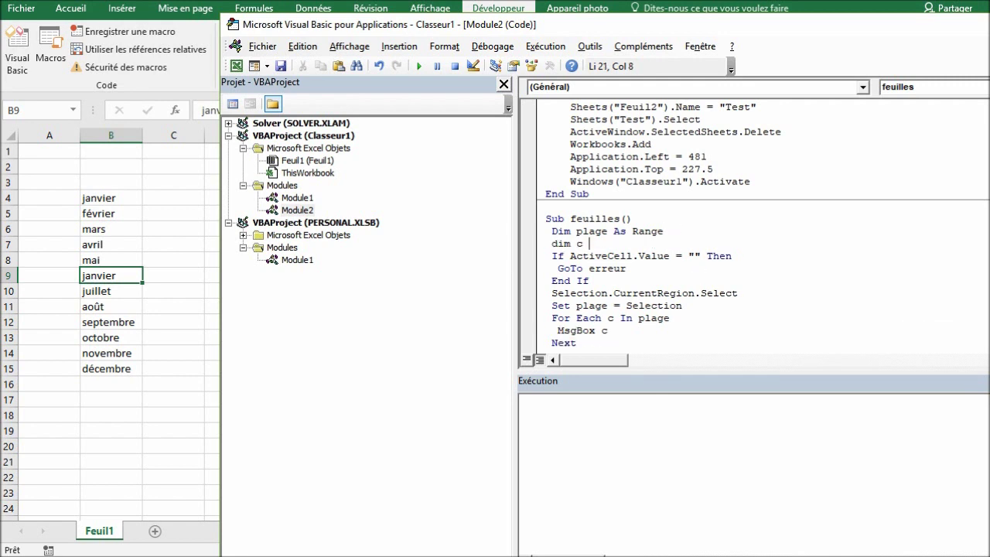
{"action": "type", "text": " as range"}
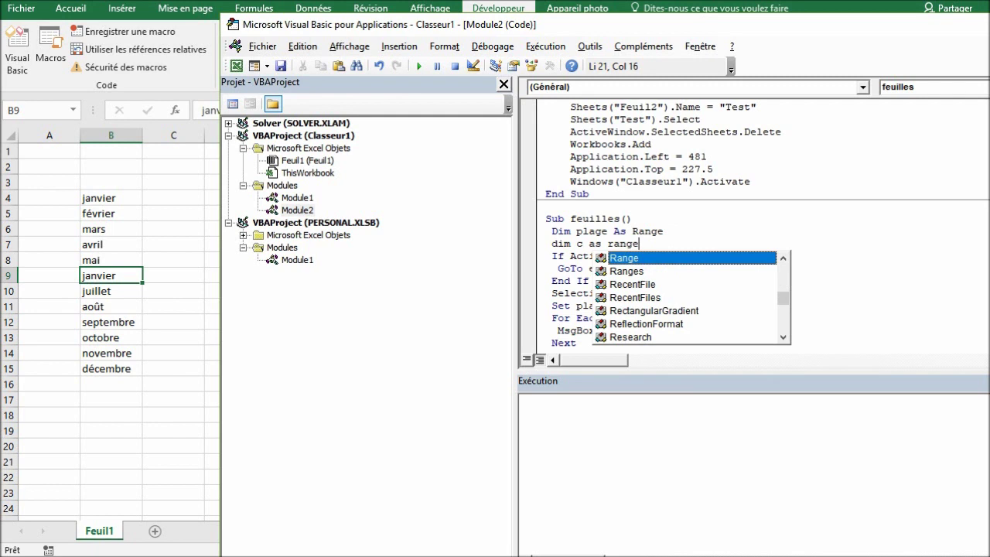
{"action": "left_click", "coordinate": [613, 293]}
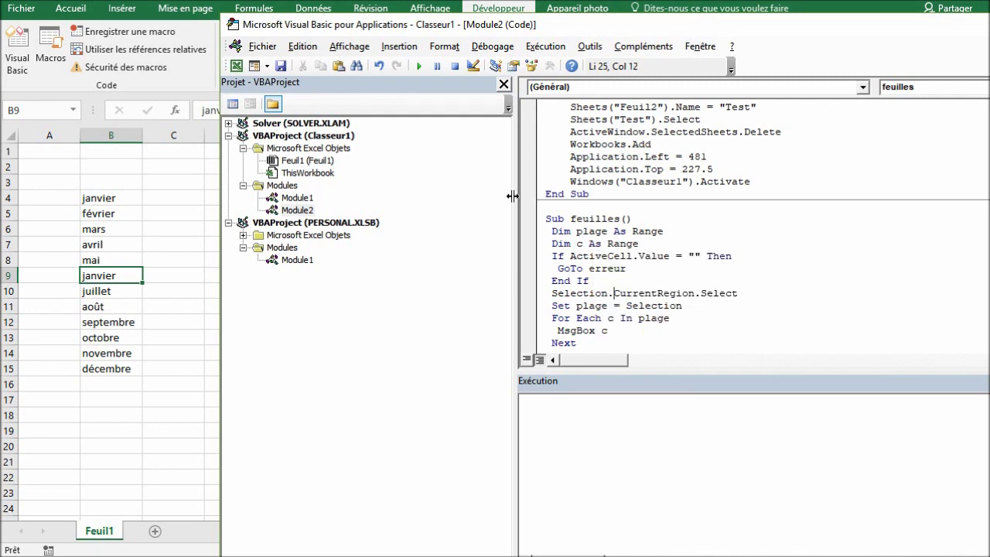
{"action": "key", "text": "F8"}
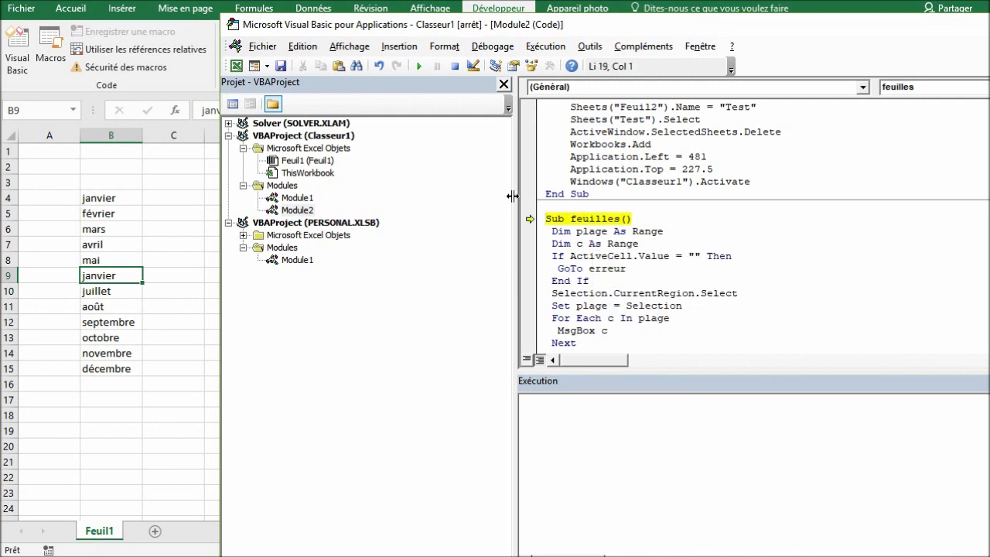
Step past the If check, CurrentRegion.Select and Set plage, stopping at For Each.
{"action": "key", "text": "F8"}
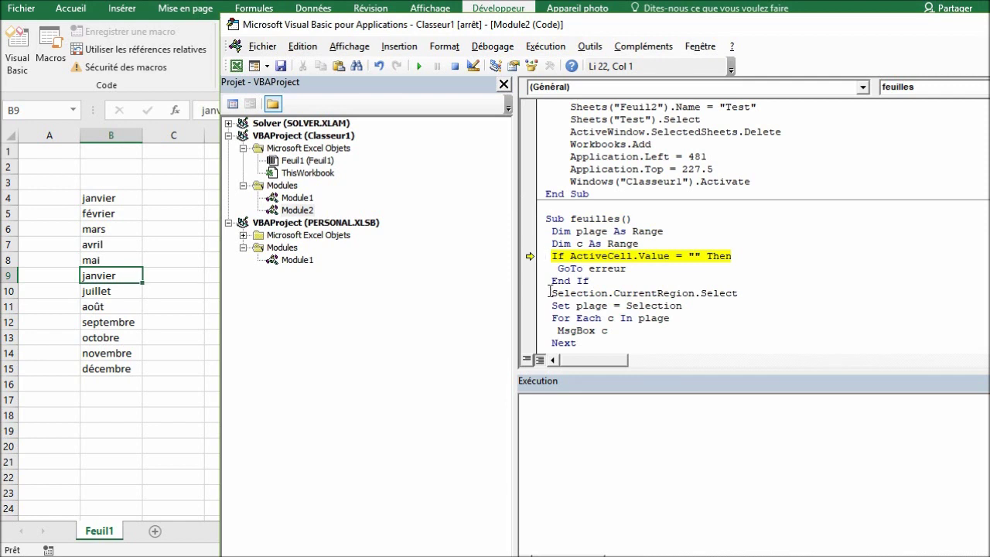
{"action": "key", "text": "F8"}
{"action": "key", "text": "F8"}
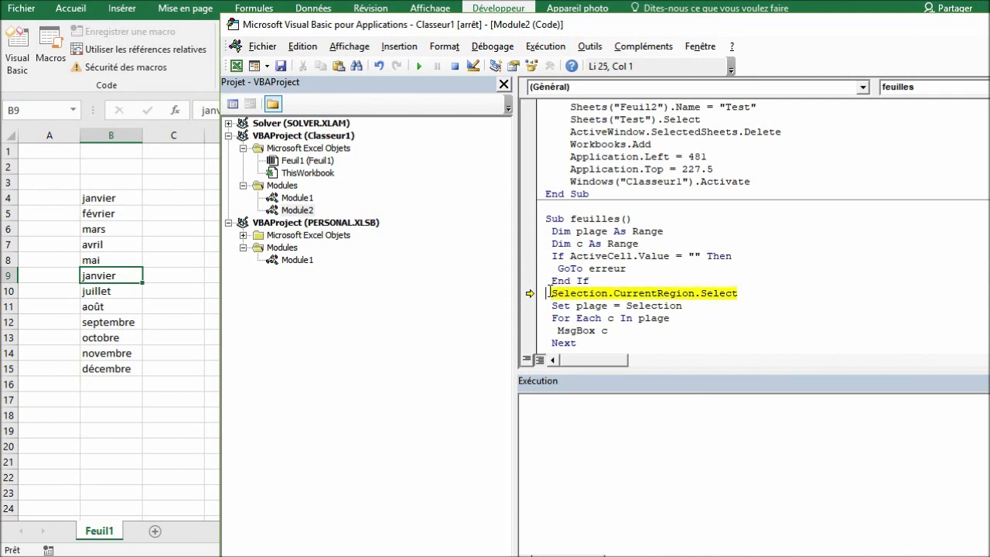
{"action": "key", "text": "F8"}
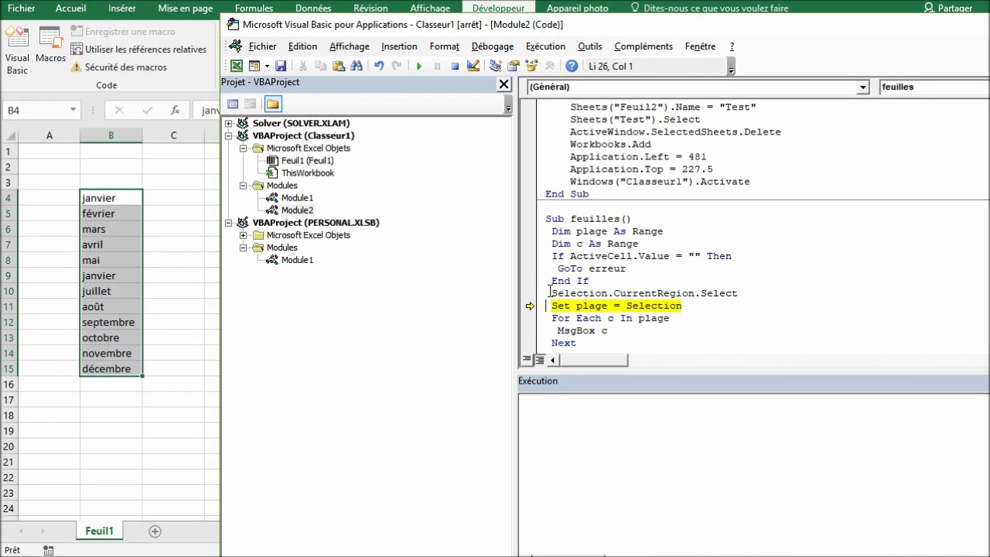
{"action": "key", "text": "F8"}
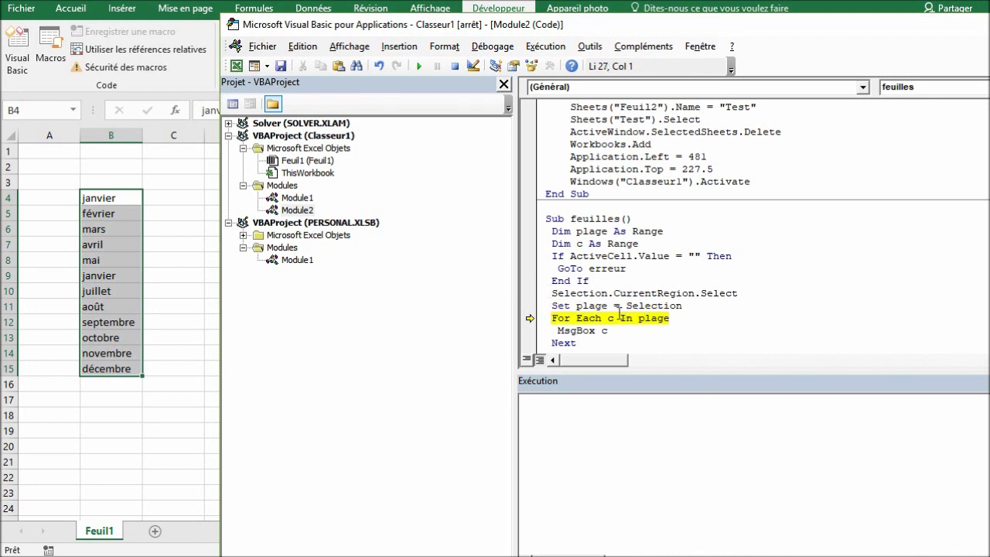
Show the Immediate window and evaluate '? plage.Count', which returns 12.
{"action": "left_click", "coordinate": [358, 48]}
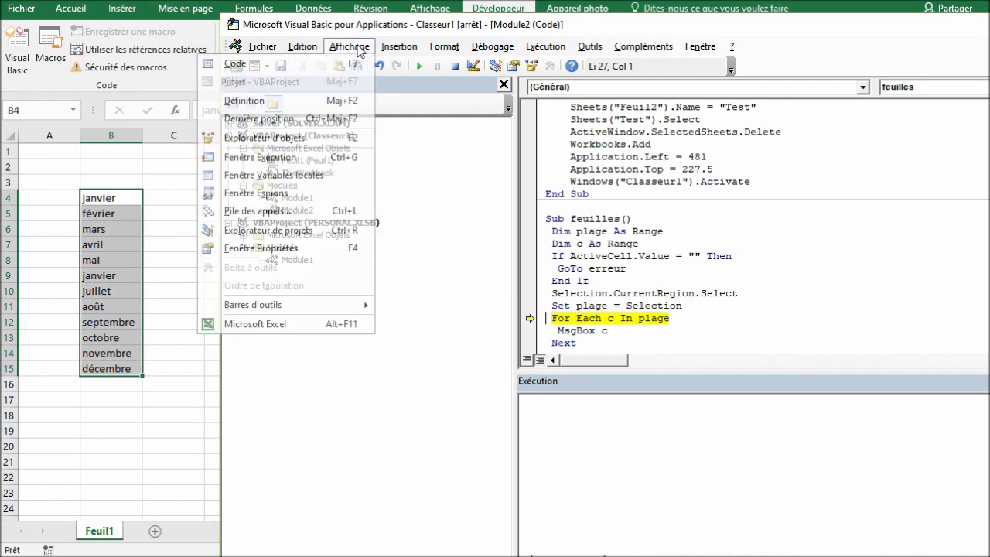
{"action": "left_click", "coordinate": [297, 159]}
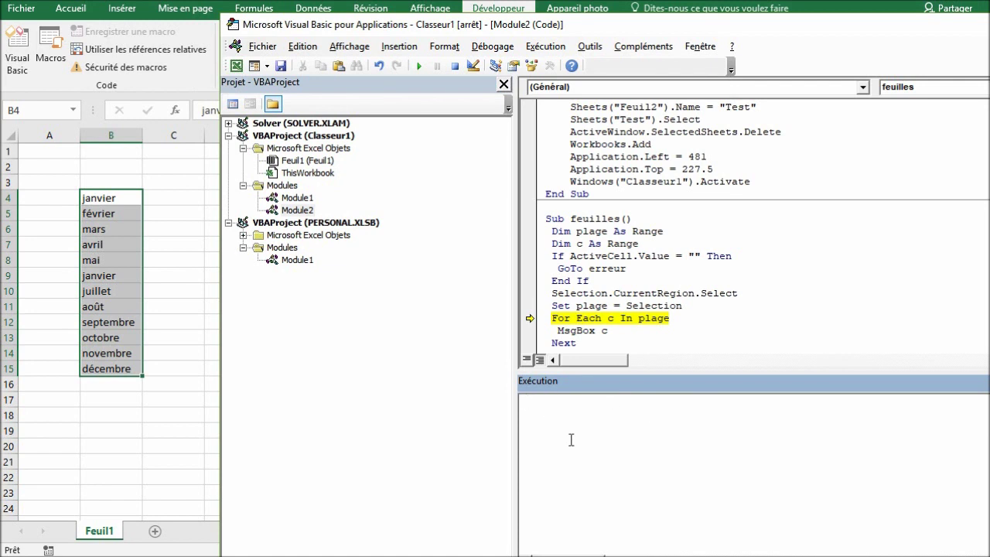
{"action": "type", "text": "?"}
{"action": "type", "text": " plage"}
{"action": "type", "text": "."}
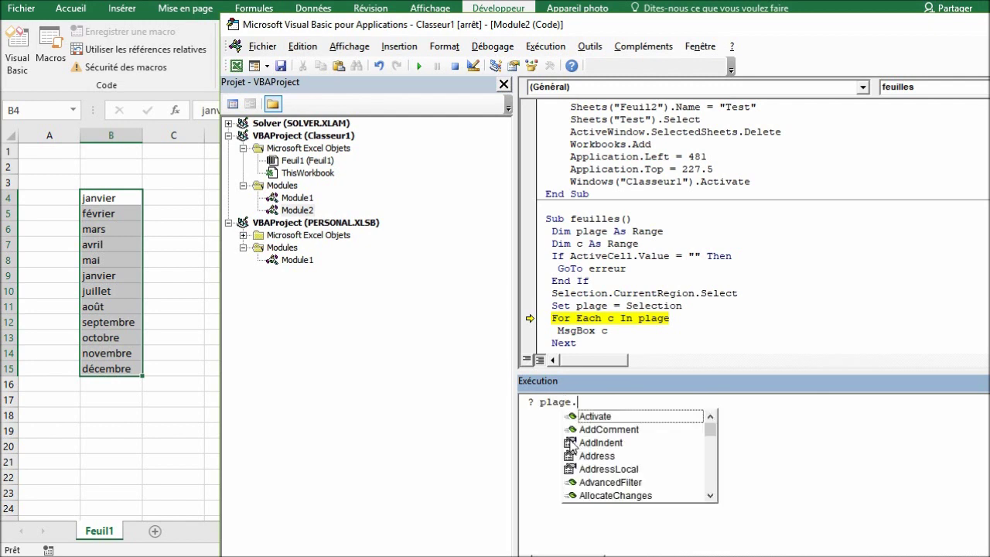
{"action": "type", "text": "count"}
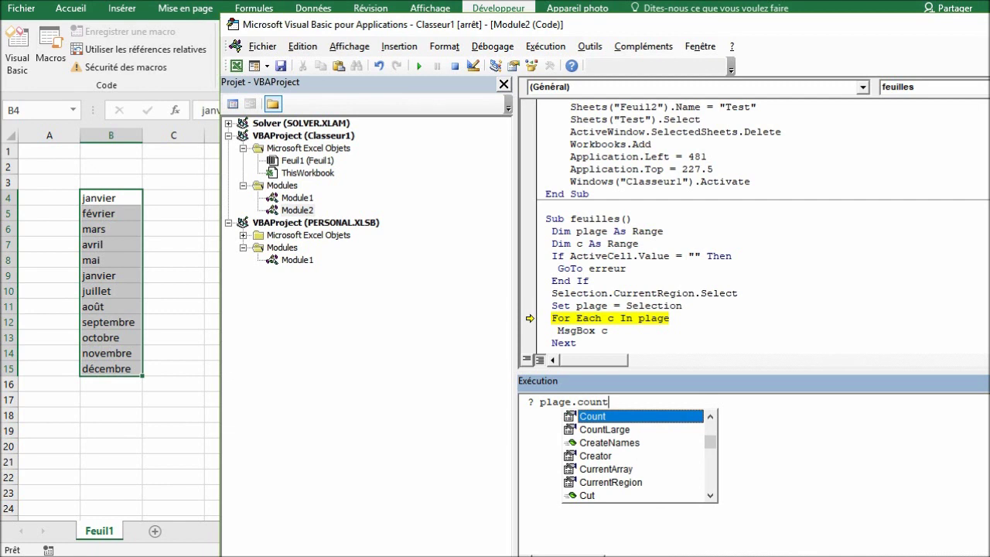
{"action": "key", "text": "Return"}
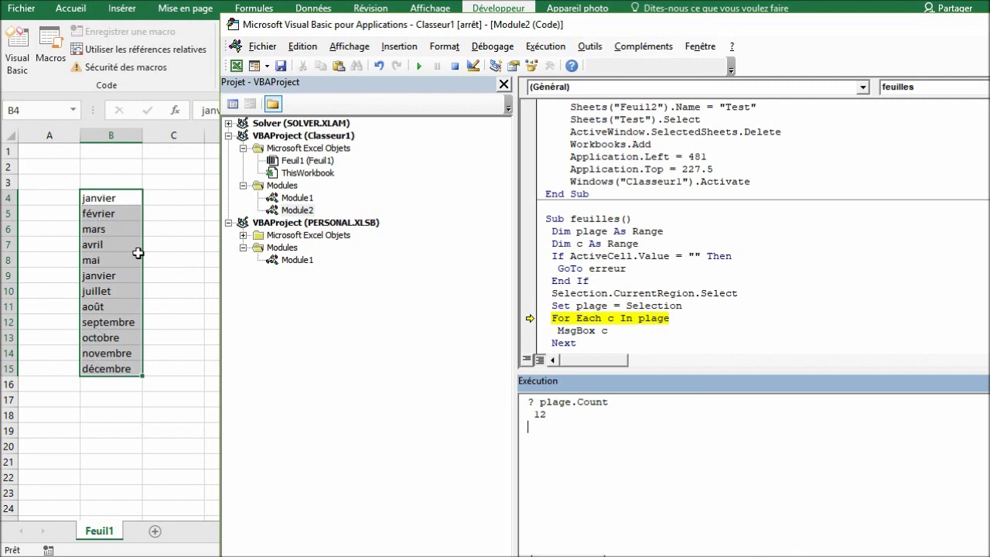
{"action": "mouse_move", "coordinate": [550, 402]}
Step through the loop so month names like janvier appear in message boxes.
{"action": "mouse_move", "coordinate": [634, 260]}
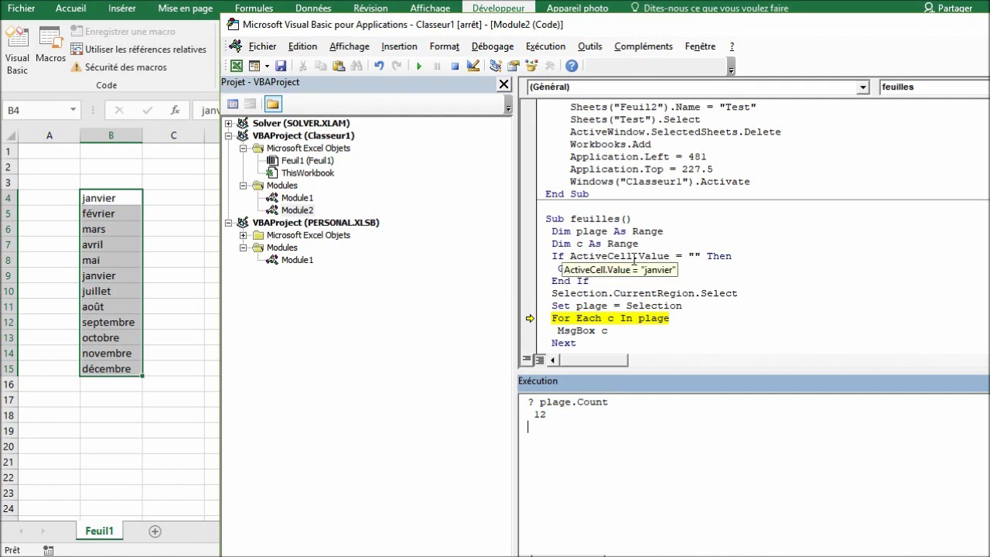
{"action": "key", "text": "F8"}
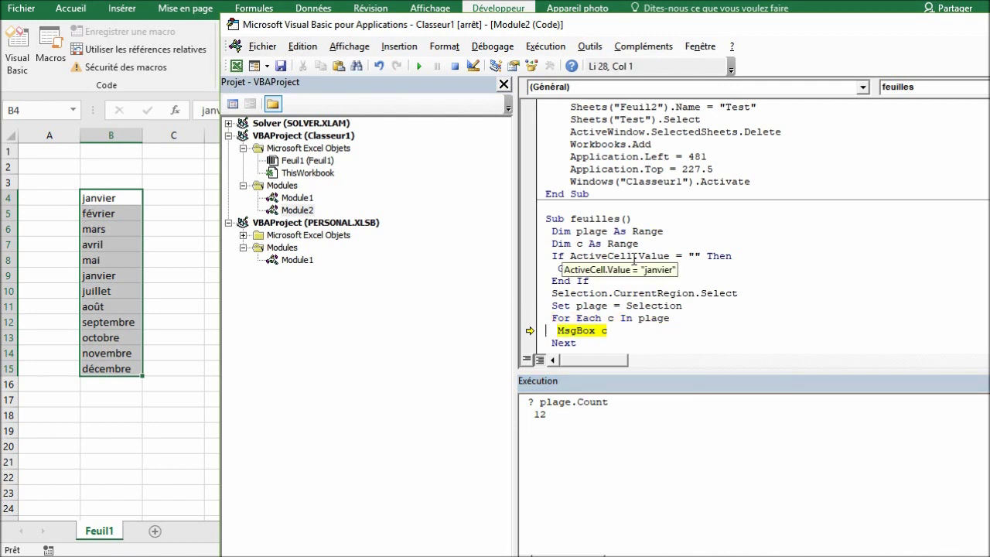
{"action": "key", "text": "F8"}
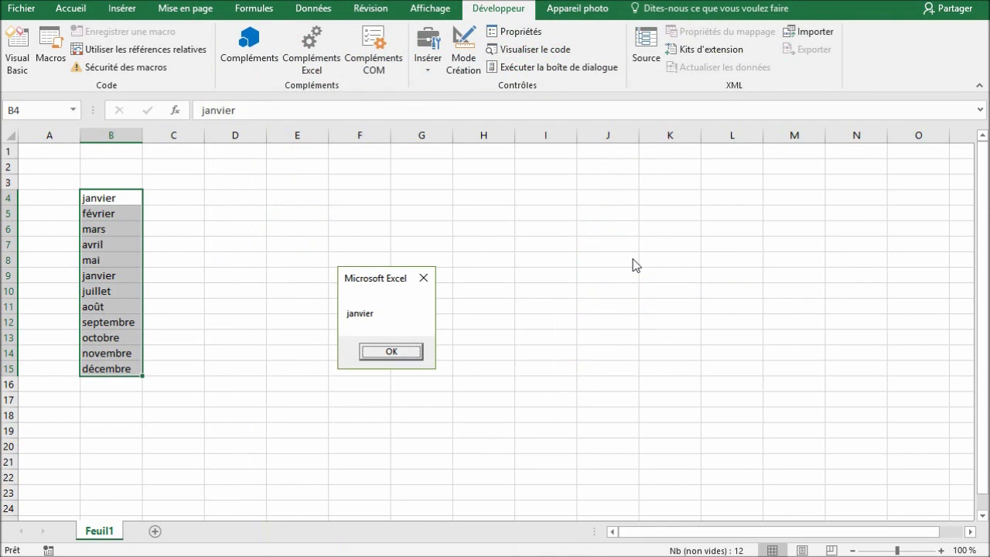
{"action": "key", "text": "Return"}
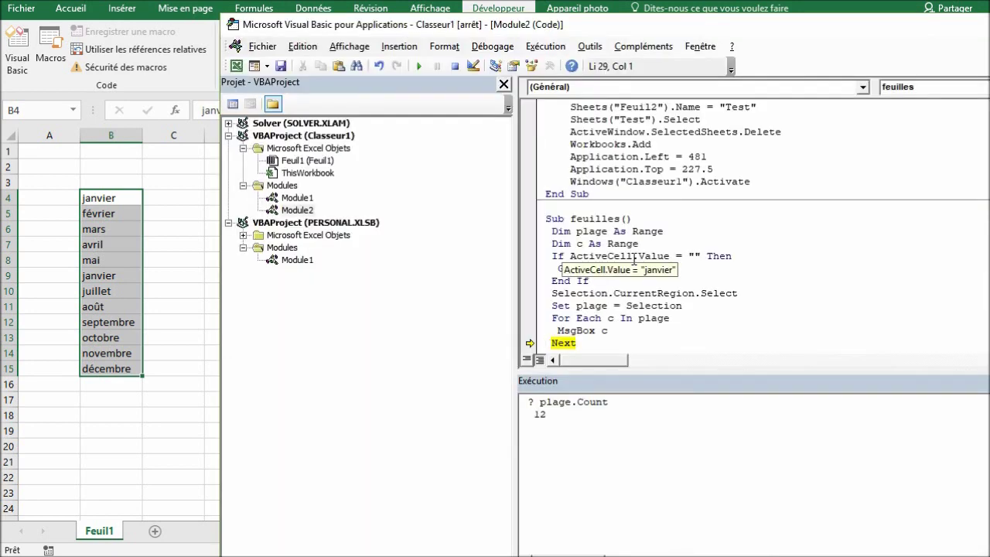
{"action": "key", "text": "F8"}
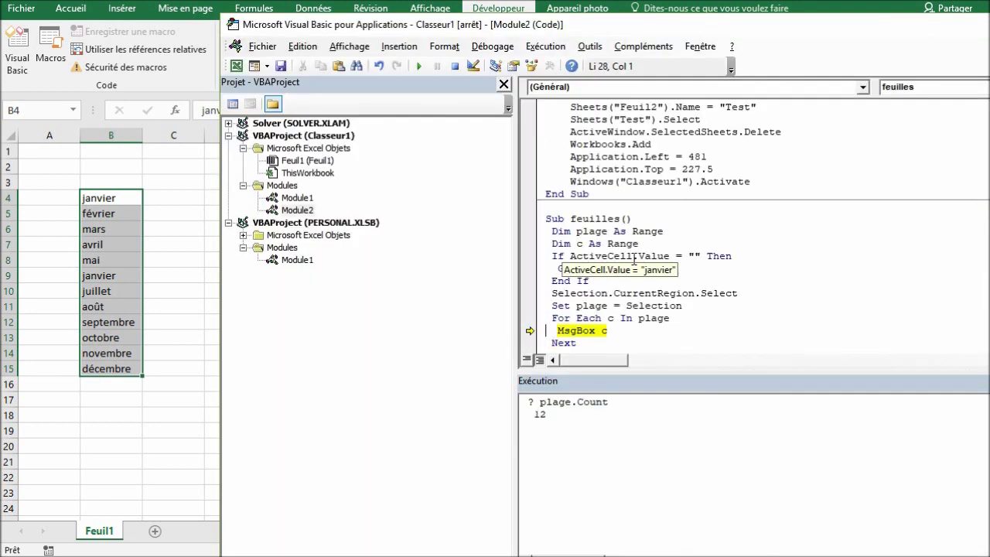
{"action": "key", "text": "F8"}
{"action": "key", "text": "Return"}
{"action": "key", "text": "F8"}
{"action": "key", "text": "F8"}
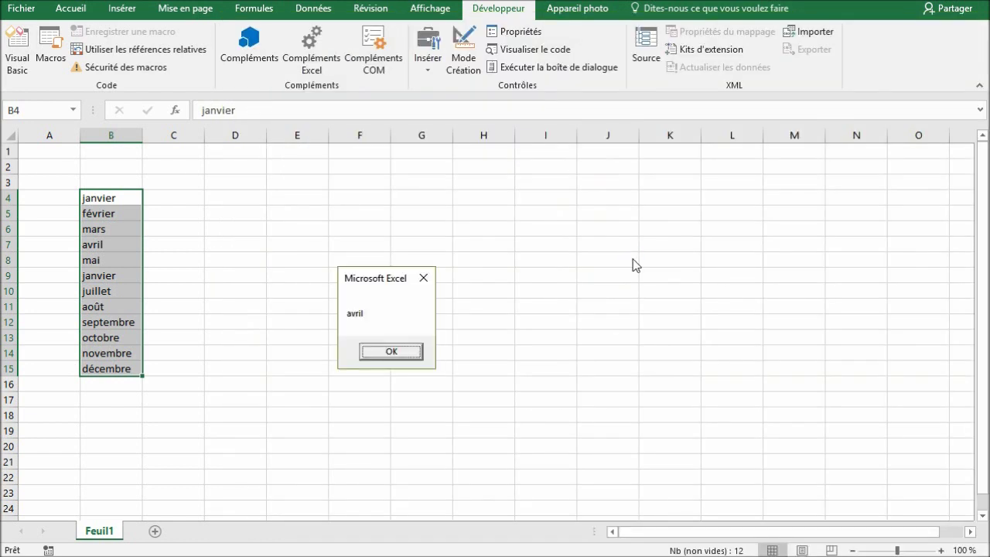
Dismiss the avril message and delete the blank line above MsgBox c.
{"action": "key", "text": "Return"}
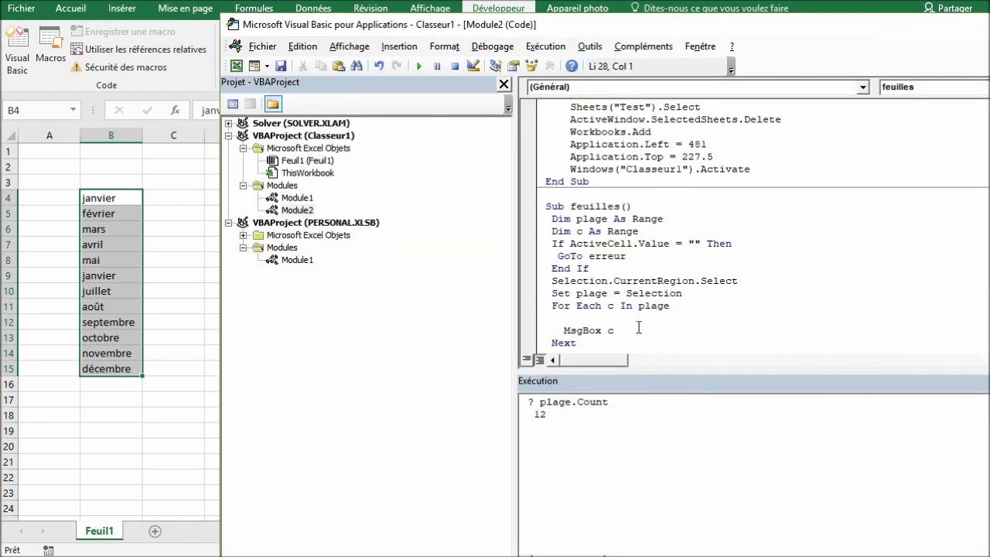
{"action": "key", "text": "BackSpace"}
{"action": "left_click", "coordinate": [589, 330]}
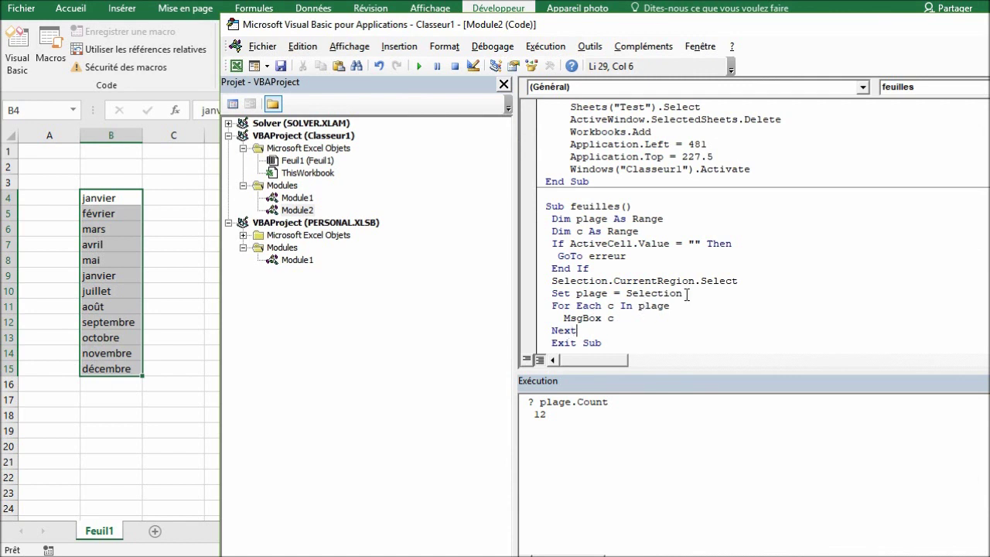
Copy Workbooks.Add from Macro1 and paste it below 'Set plage = Selection'.
{"action": "mouse_move", "coordinate": [655, 131]}
{"action": "left_mouse_down"}
{"action": "mouse_move", "coordinate": [590, 144]}
{"action": "mouse_move", "coordinate": [570, 132]}
{"action": "left_mouse_up"}
{"action": "key", "text": "ctrl+c"}
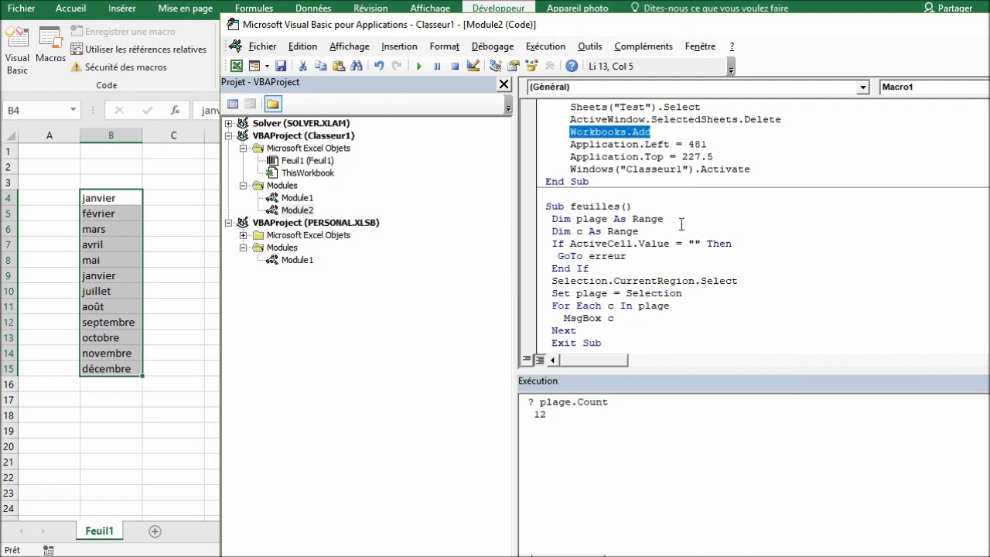
{"action": "left_click", "coordinate": [688, 293]}
{"action": "key", "text": "Return"}
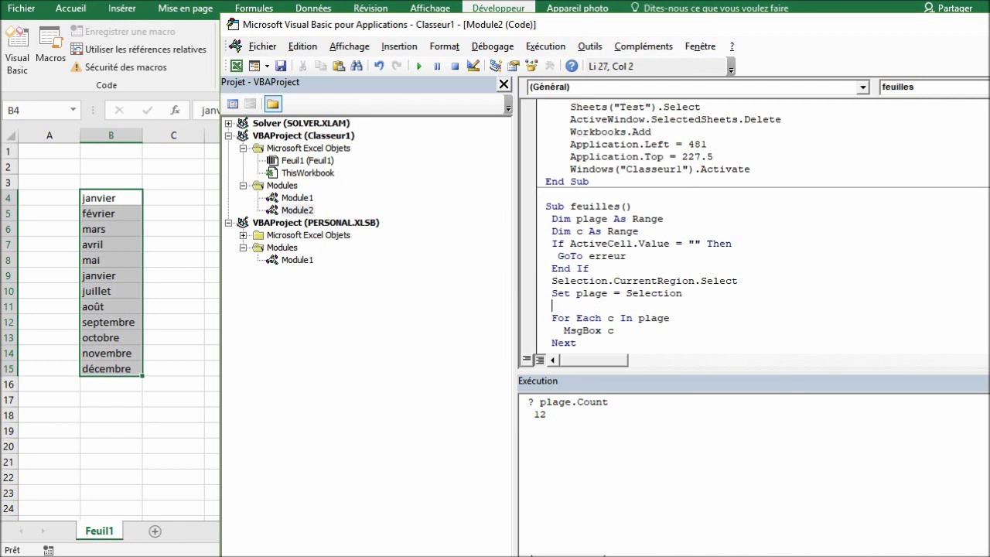
{"action": "key", "text": "ctrl+v"}
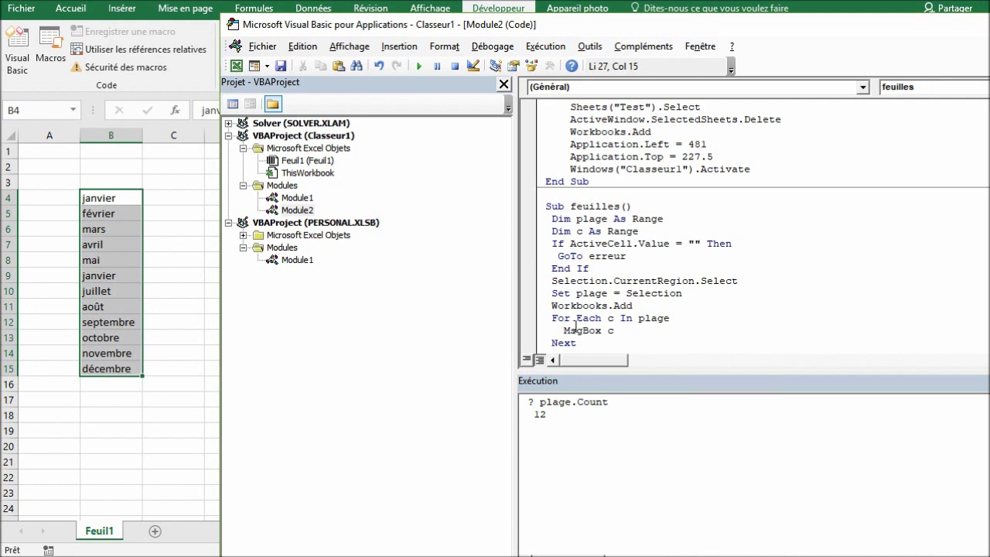
Review Macro1's '.Name = "Test"' rename line and select the MsgBox c line.
{"action": "left_click", "coordinate": [612, 330]}
{"action": "scroll", "coordinate": [699, 186], "scroll_direction": "up", "scroll_amount": 1}
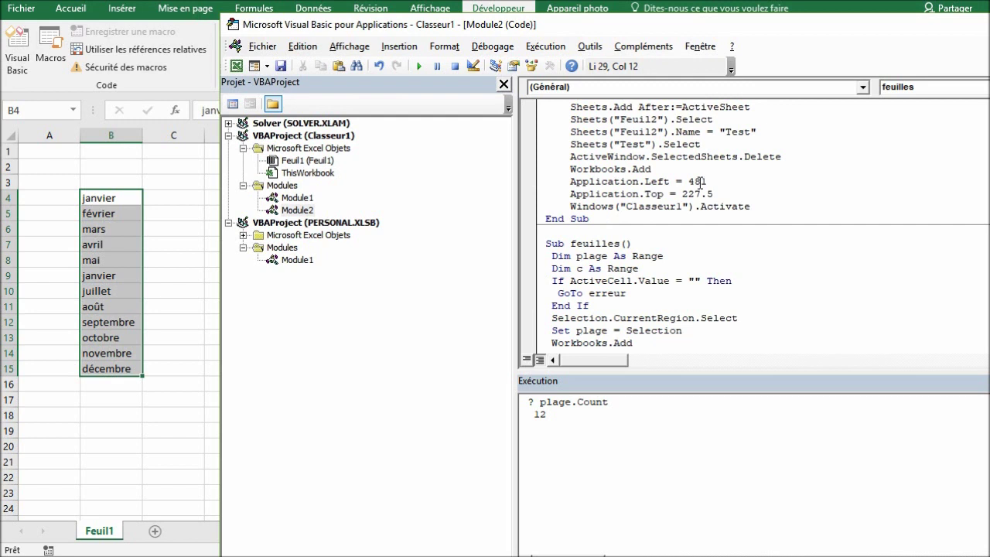
{"action": "scroll", "coordinate": [718, 164], "scroll_direction": "up", "scroll_amount": 1}
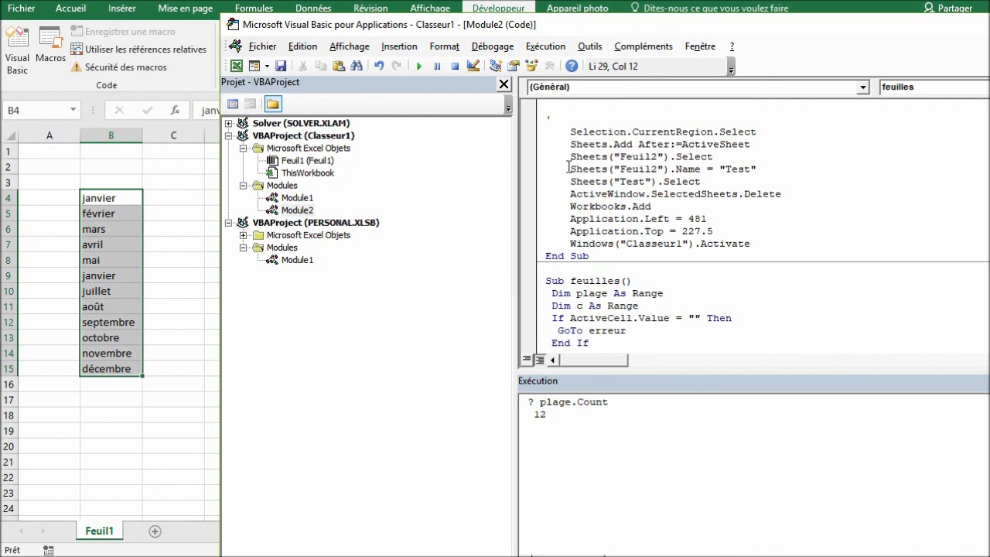
{"action": "left_click_drag", "start_coordinate": [569, 169], "coordinate": [670, 169]}
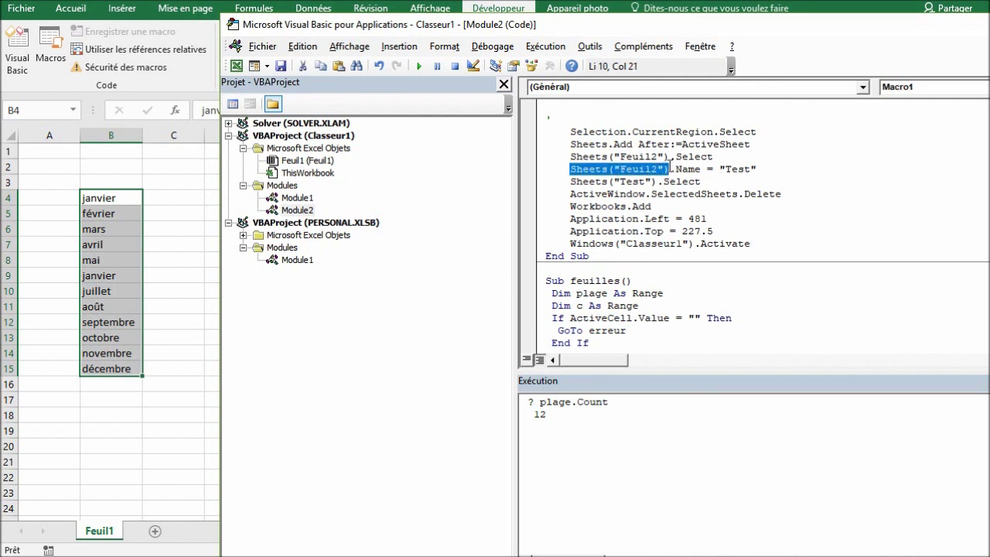
{"action": "left_click_drag", "start_coordinate": [761, 169], "coordinate": [671, 173]}
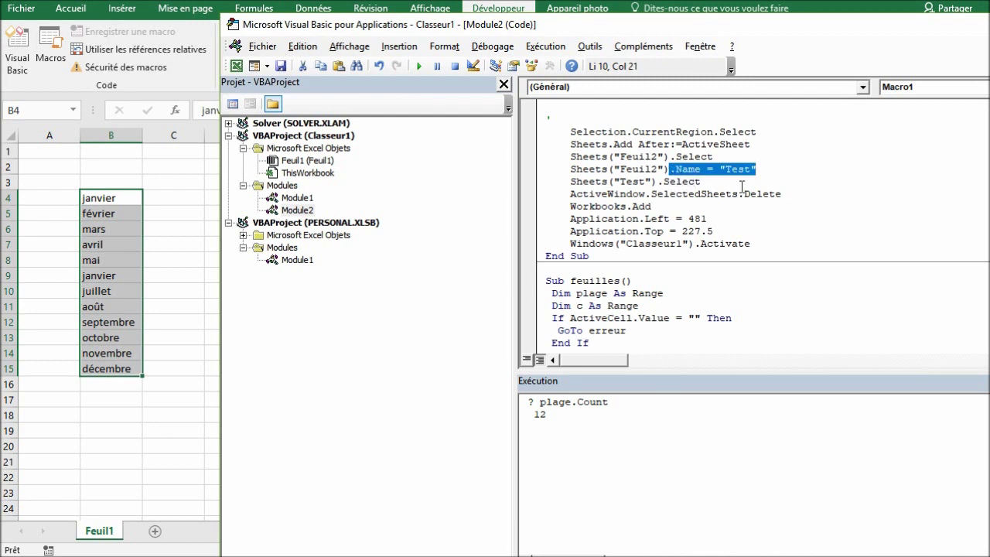
{"action": "scroll", "coordinate": [652, 280], "scroll_direction": "down", "scroll_amount": 1}
{"action": "scroll", "coordinate": [652, 281], "scroll_direction": "down", "scroll_amount": 1}
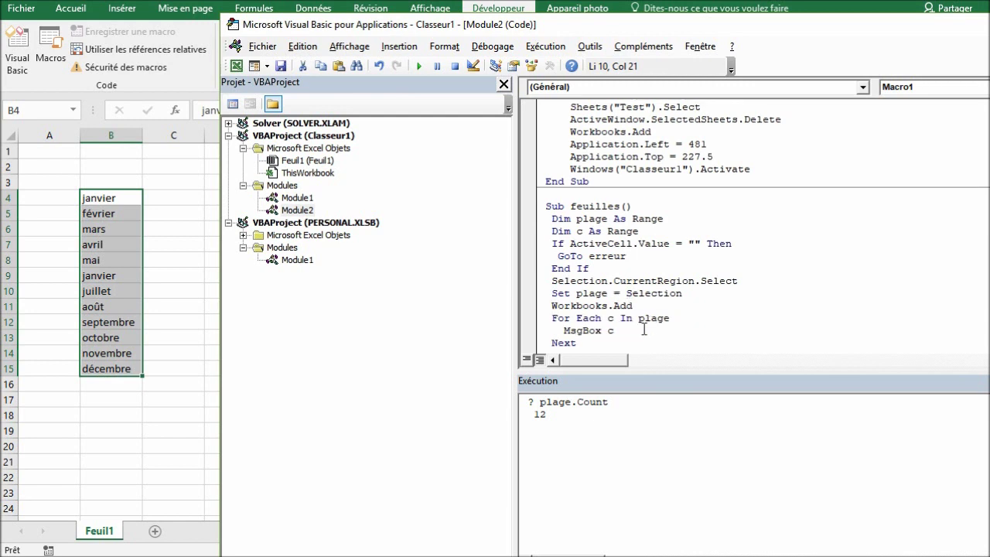
{"action": "left_click_drag", "start_coordinate": [633, 330], "coordinate": [563, 330]}
Replace MsgBox c with 'ActiveSheet.Name = c' inside the For Each loop.
{"action": "key", "text": "Delete"}
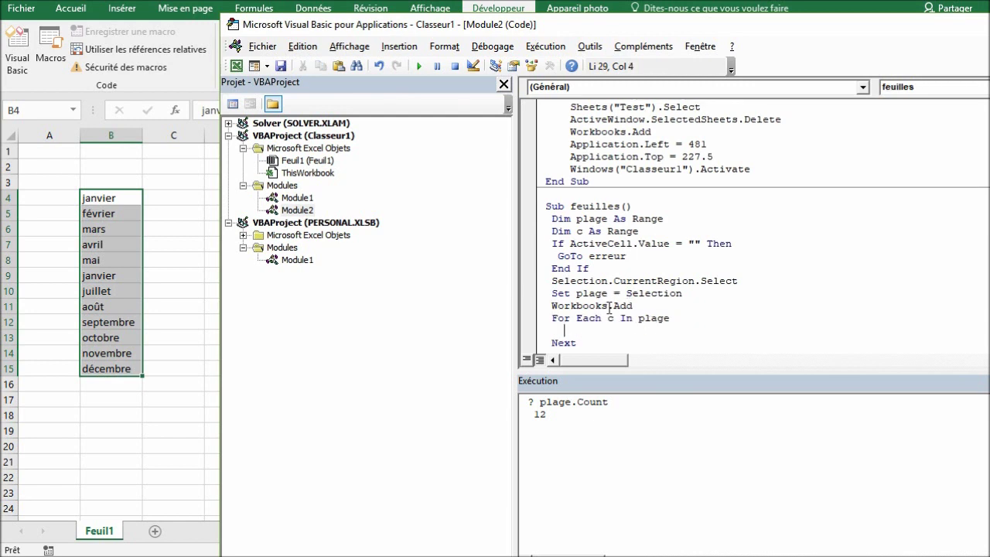
{"action": "type", "text": "Active"}
{"action": "key", "text": "ctrl+space"}
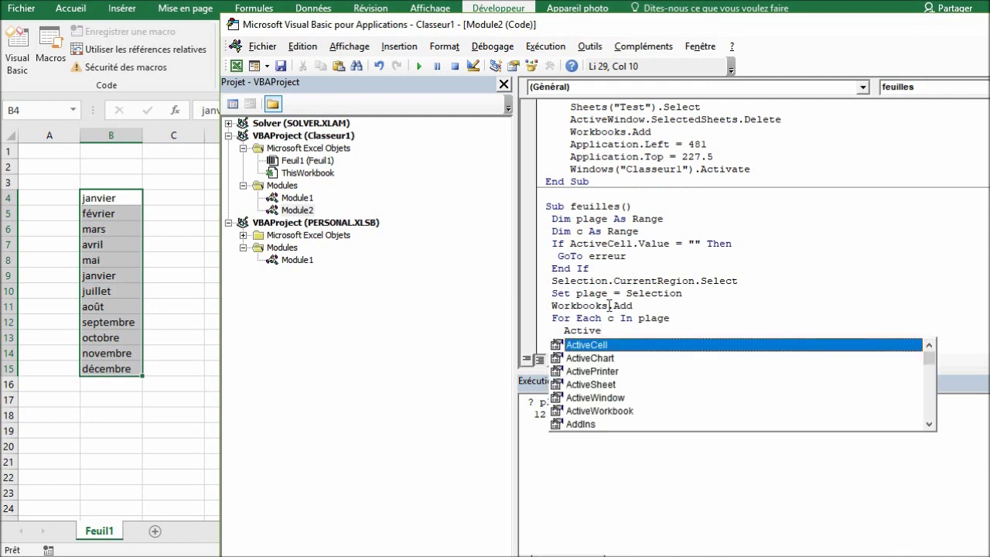
{"action": "key", "text": "Down"}
{"action": "key", "text": "Down"}
{"action": "key", "text": "Down"}
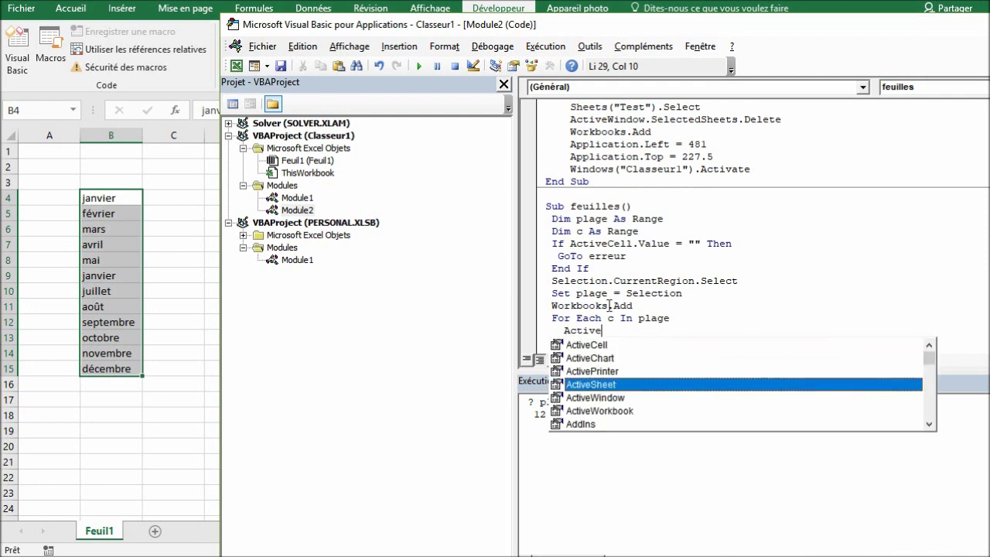
{"action": "key", "text": "Tab"}
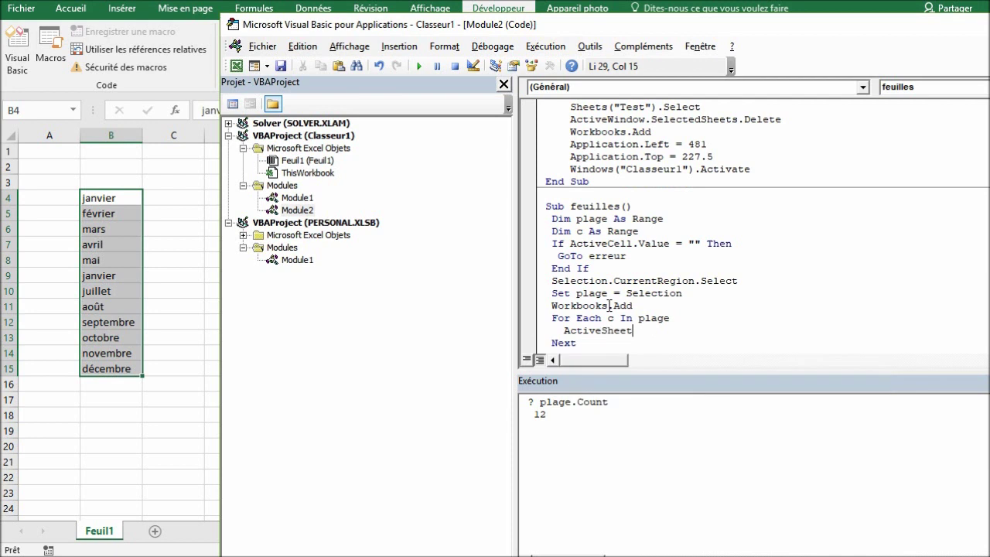
{"action": "type", "text": ".Name = \"Test\""}
{"action": "key", "text": "BackSpace"}
{"action": "key", "text": "BackSpace"}
{"action": "key", "text": "BackSpace"}
{"action": "key", "text": "BackSpace"}
{"action": "key", "text": "BackSpace"}
{"action": "type", "text": "c"}
Highlight the Workbooks.Add statement and the ActiveSheet.Name = c line to explain them.
{"action": "left_click", "coordinate": [552, 305]}
{"action": "left_click_drag", "start_coordinate": [552, 306], "coordinate": [632, 305]}
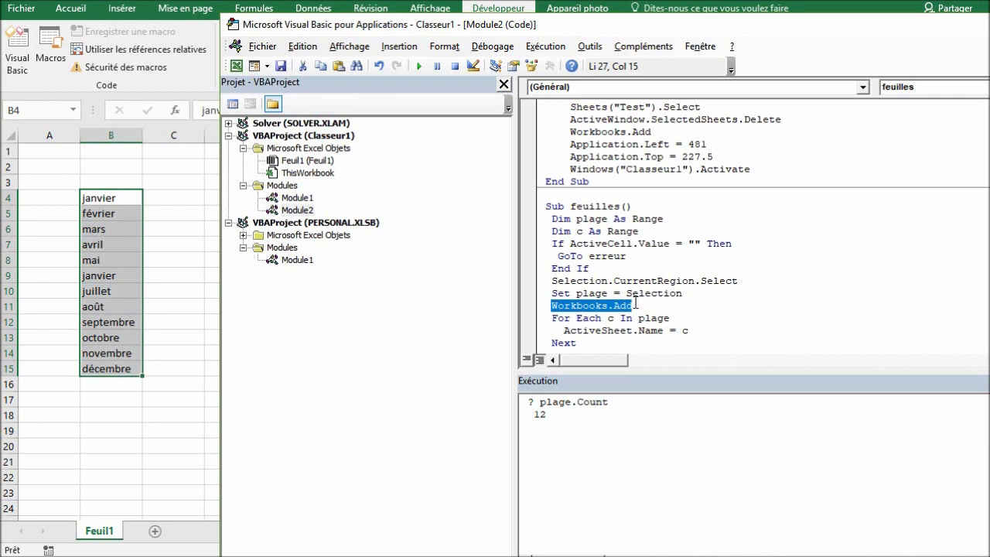
{"action": "left_click", "coordinate": [563, 331]}
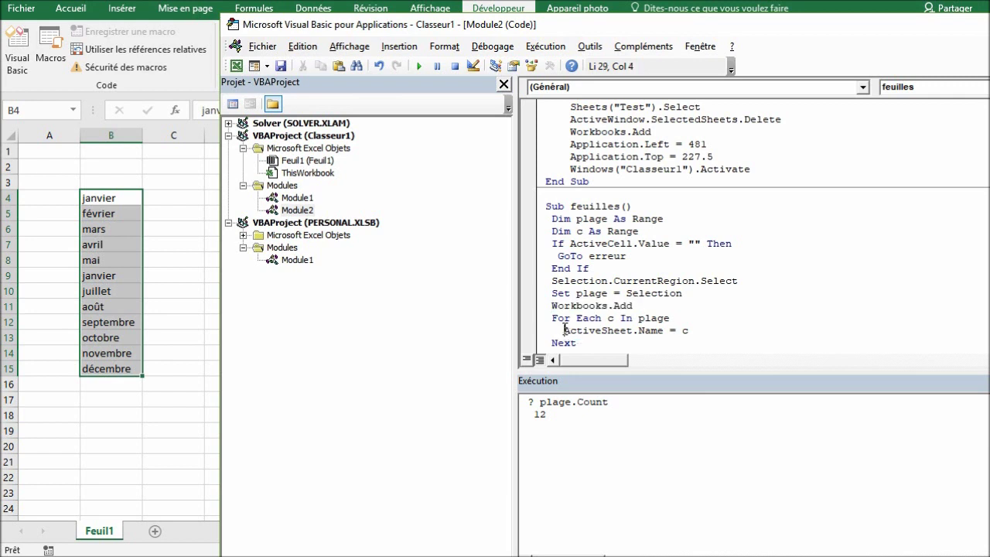
{"action": "left_click_drag", "start_coordinate": [564, 330], "coordinate": [691, 330]}
{"action": "left_click", "coordinate": [695, 330]}
{"action": "left_click_drag", "start_coordinate": [563, 330], "coordinate": [633, 331]}
{"action": "left_click", "coordinate": [653, 330]}
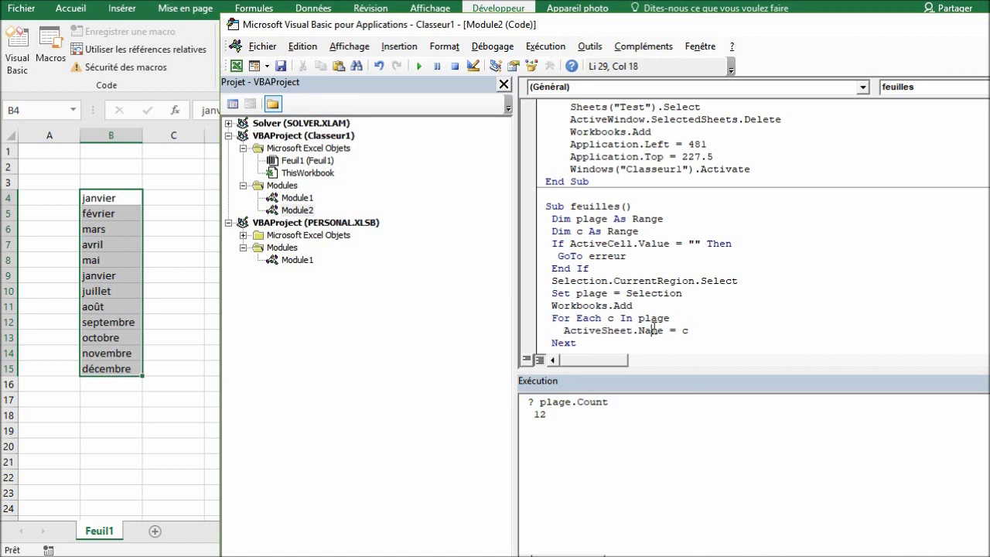
{"action": "left_click", "coordinate": [697, 330]}
Review Macro1's sheet-adding and deleting code, then return to the feuilles loop.
{"action": "left_click", "coordinate": [757, 120]}
{"action": "left_click", "coordinate": [716, 330]}
{"action": "scroll", "coordinate": [786, 281], "scroll_direction": "up", "scroll_amount": 3}
{"action": "left_click_drag", "start_coordinate": [571, 194], "coordinate": [572, 181]}
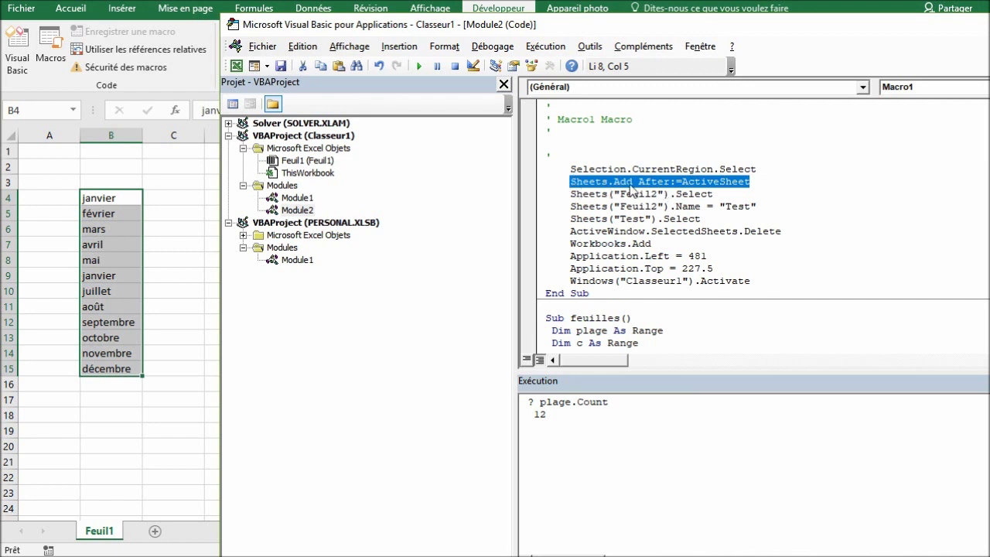
{"action": "scroll", "coordinate": [698, 190], "scroll_direction": "down", "scroll_amount": 2}
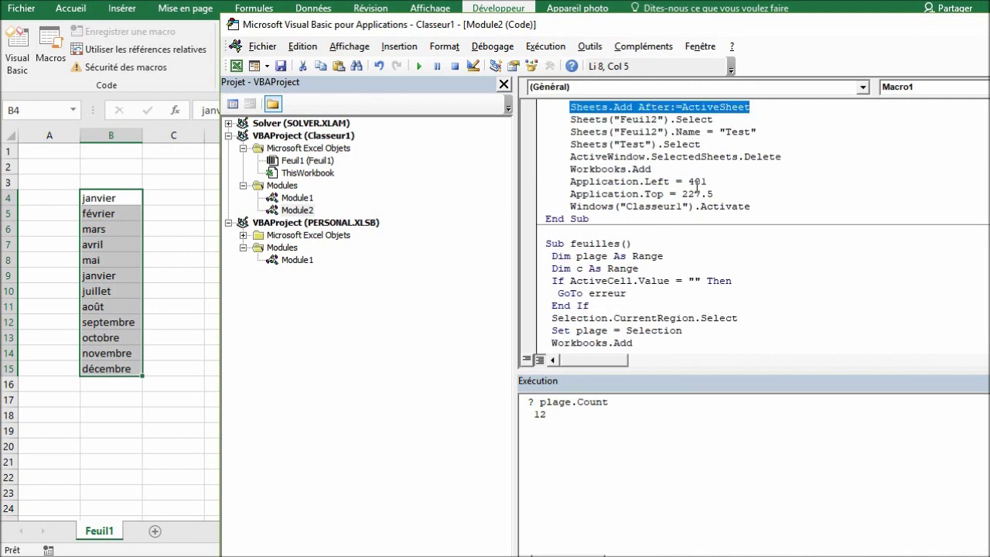
{"action": "scroll", "coordinate": [672, 223], "scroll_direction": "down", "scroll_amount": 1}
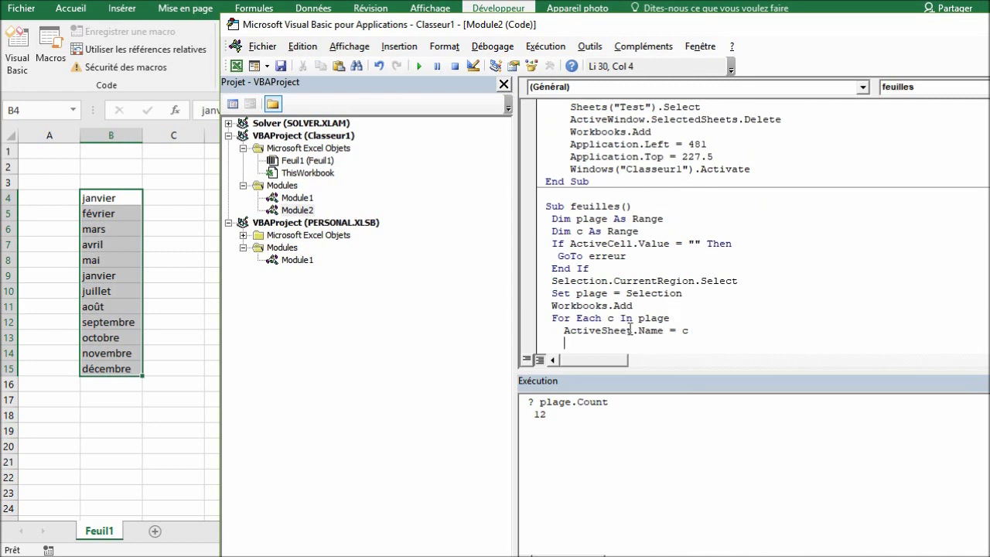
{"action": "scroll", "coordinate": [652, 319], "scroll_direction": "down", "scroll_amount": 1}
Fill the month series down from mai in B8 so B9 reads juin again.
{"action": "left_click", "coordinate": [116, 264]}
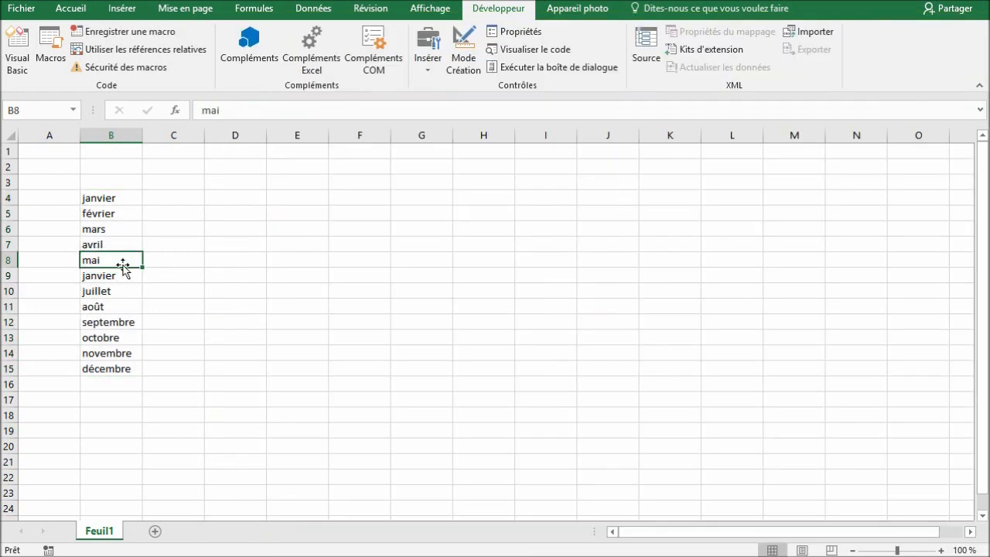
{"action": "left_click_drag", "start_coordinate": [142, 267], "coordinate": [139, 283]}
{"action": "left_click", "coordinate": [104, 265]}
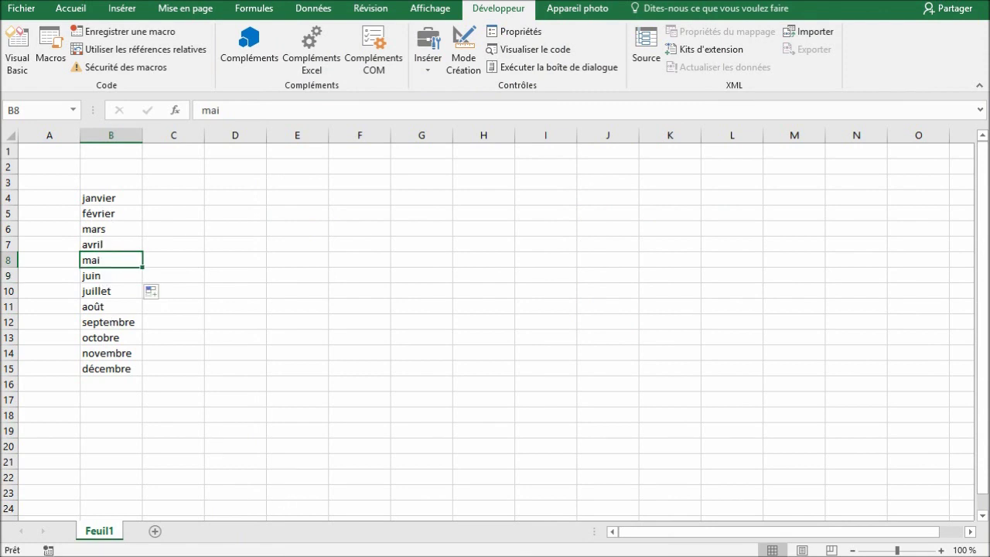
{"action": "key", "text": "alt+F11"}
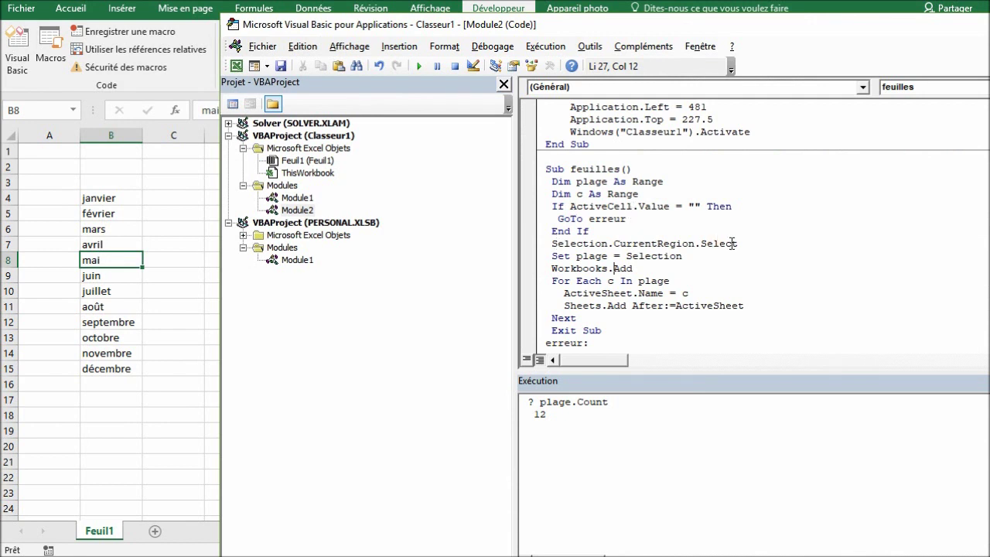
{"action": "double_click", "coordinate": [590, 255]}
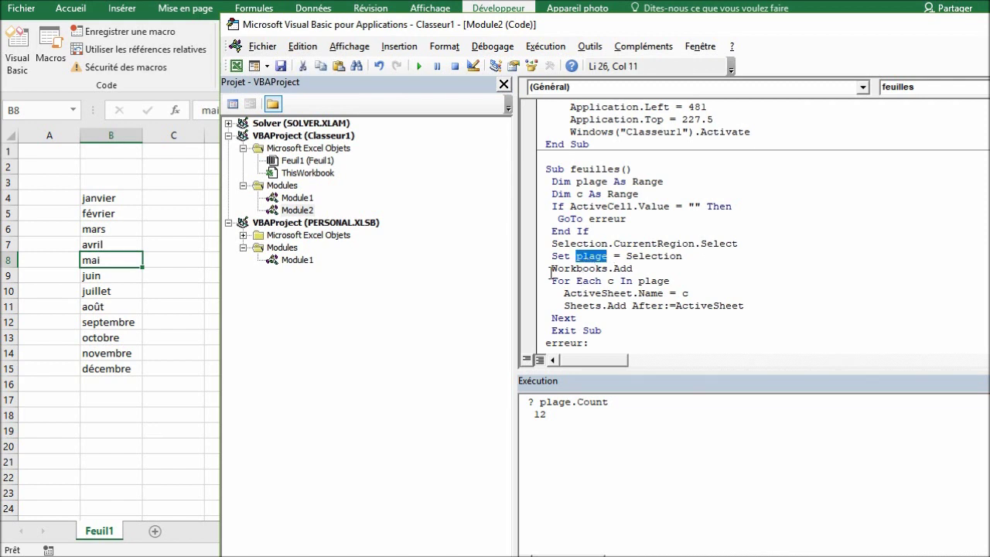
{"action": "left_click_drag", "start_coordinate": [551, 269], "coordinate": [635, 268]}
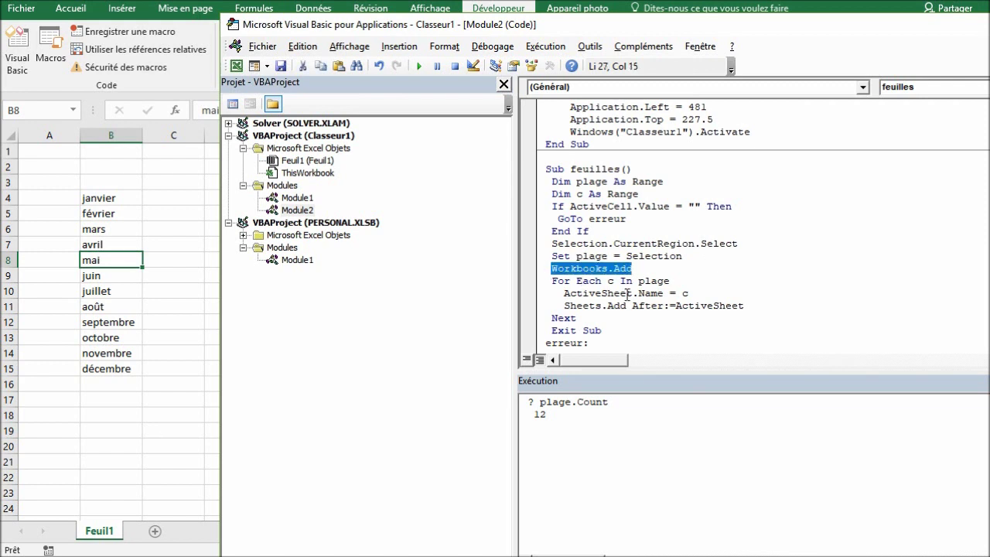
{"action": "double_click", "coordinate": [609, 280]}
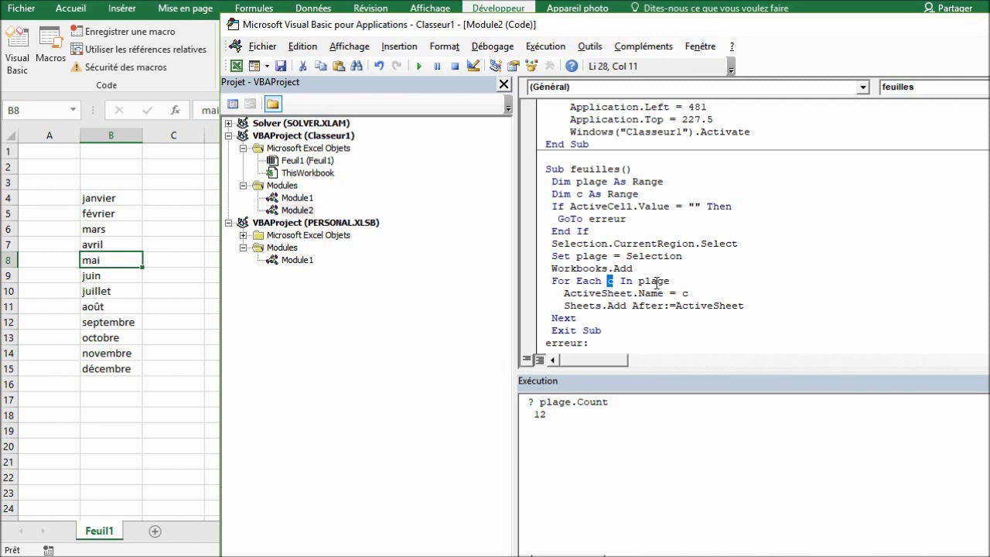
{"action": "left_click_drag", "start_coordinate": [563, 293], "coordinate": [663, 293]}
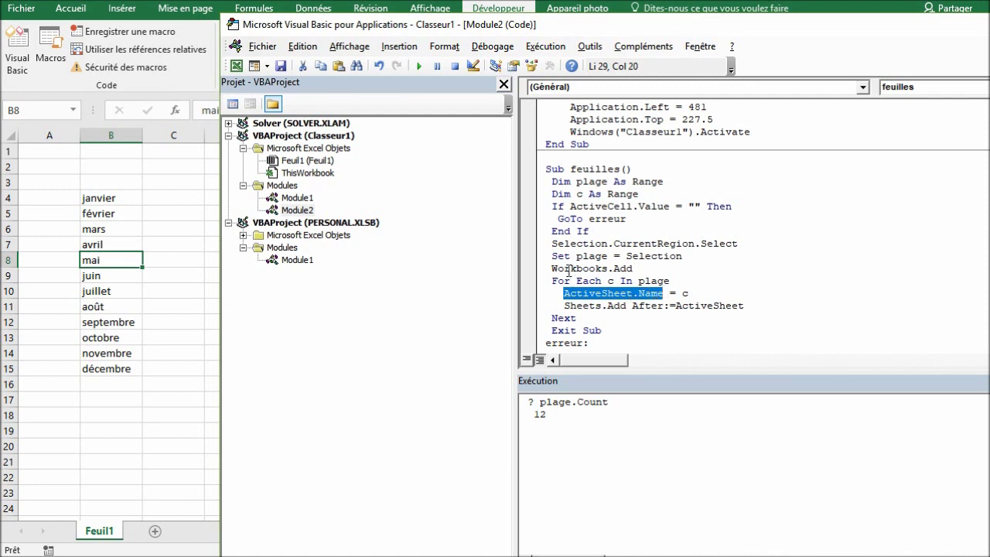
{"action": "left_click", "coordinate": [685, 293]}
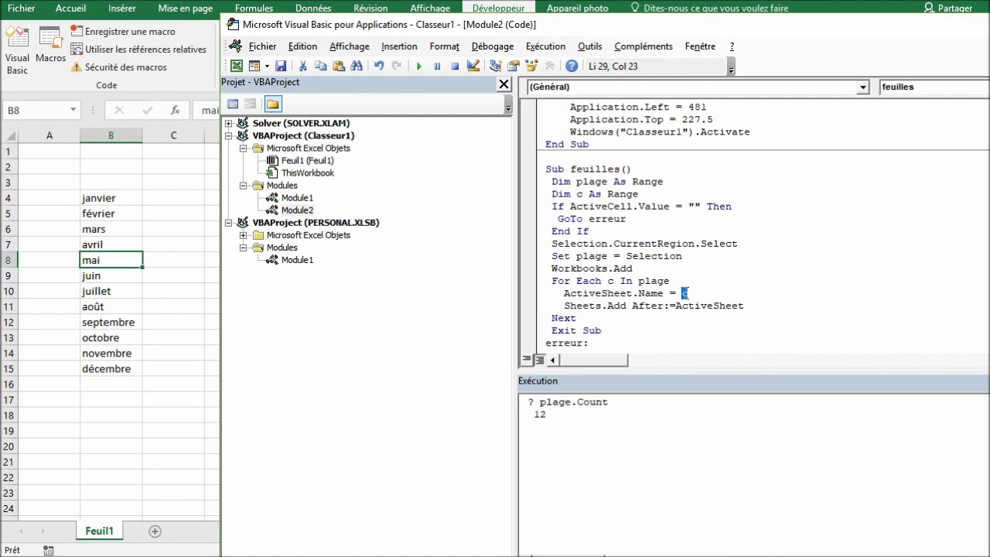
{"action": "left_click_drag", "start_coordinate": [563, 306], "coordinate": [743, 306]}
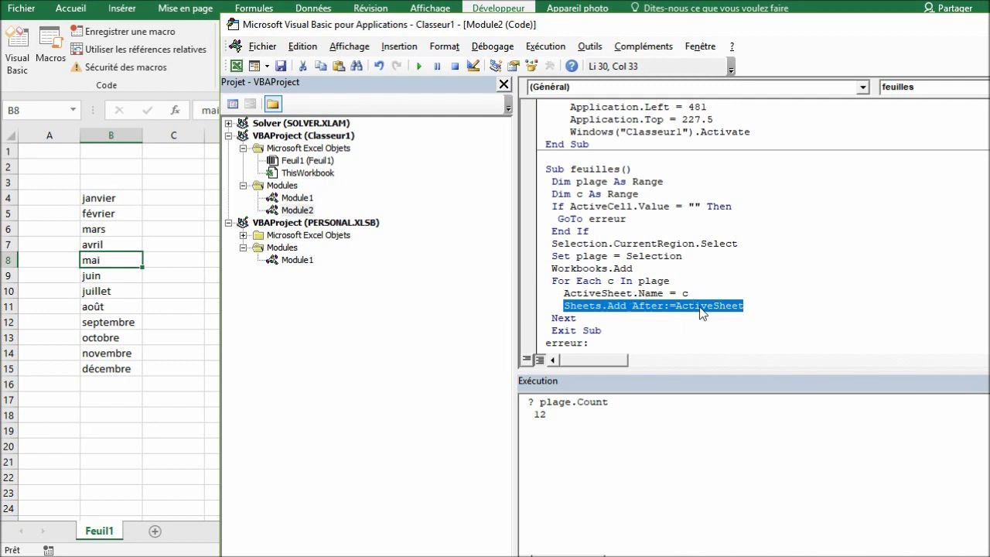
{"action": "left_click", "coordinate": [605, 306]}
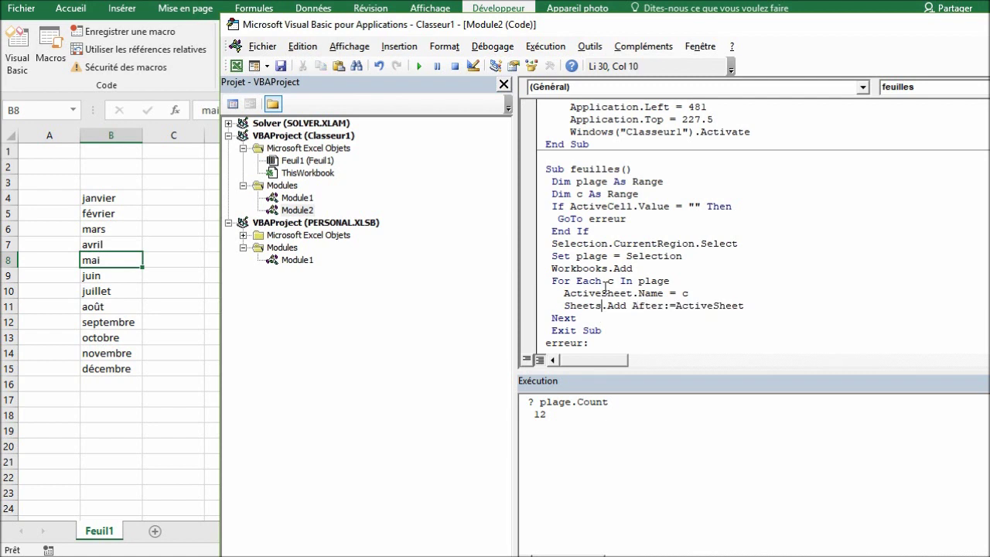
Step feuilles through the empty-cell check, month selection and new workbook creation into the loop.
{"action": "key", "text": "F8"}
{"action": "key", "text": "F8"}
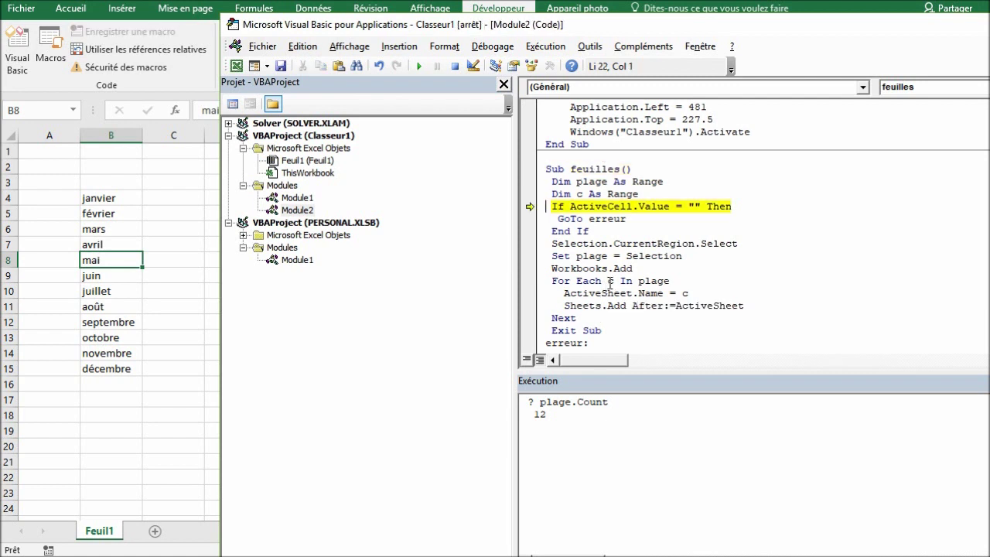
{"action": "key", "text": "F8"}
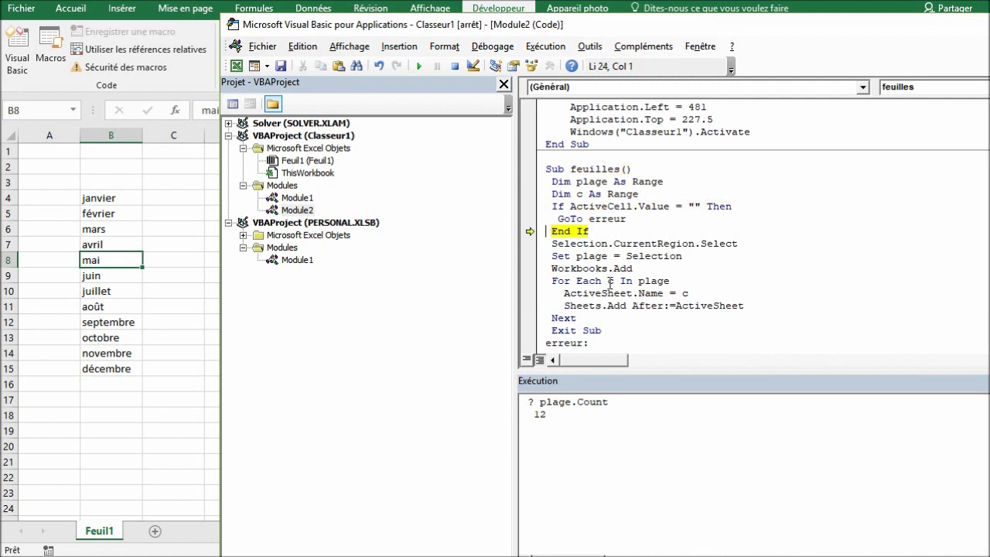
{"action": "key", "text": "F8"}
{"action": "key", "text": "F8"}
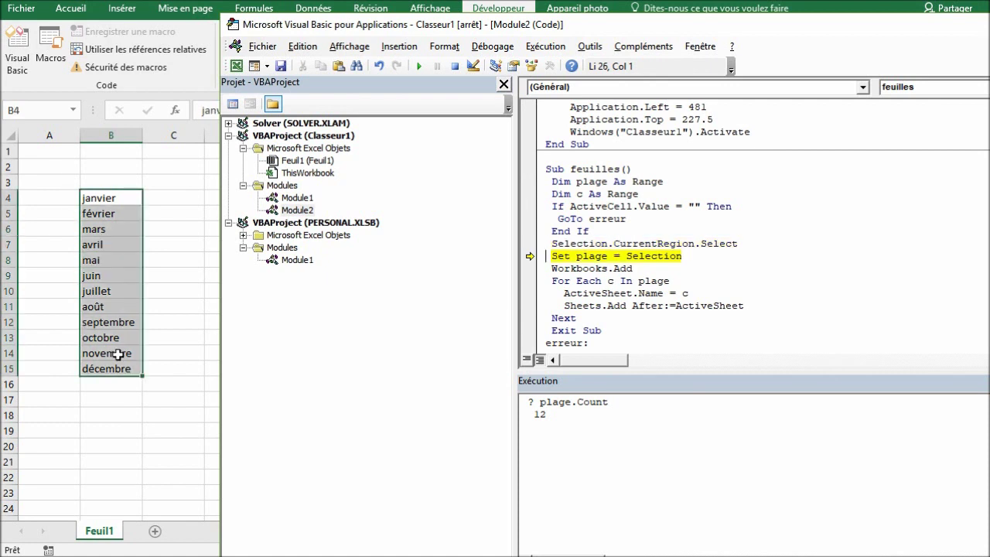
{"action": "key", "text": "F8"}
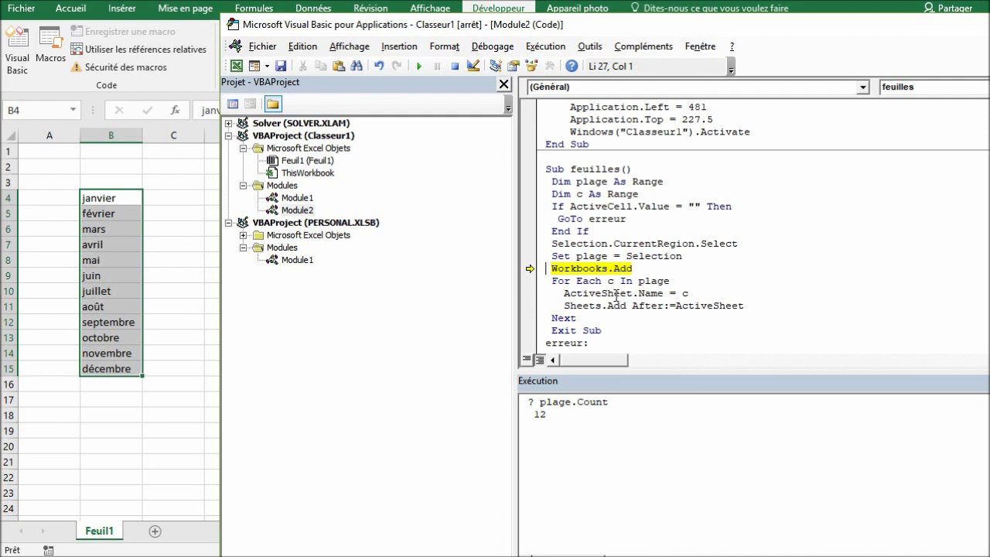
{"action": "key", "text": "F8"}
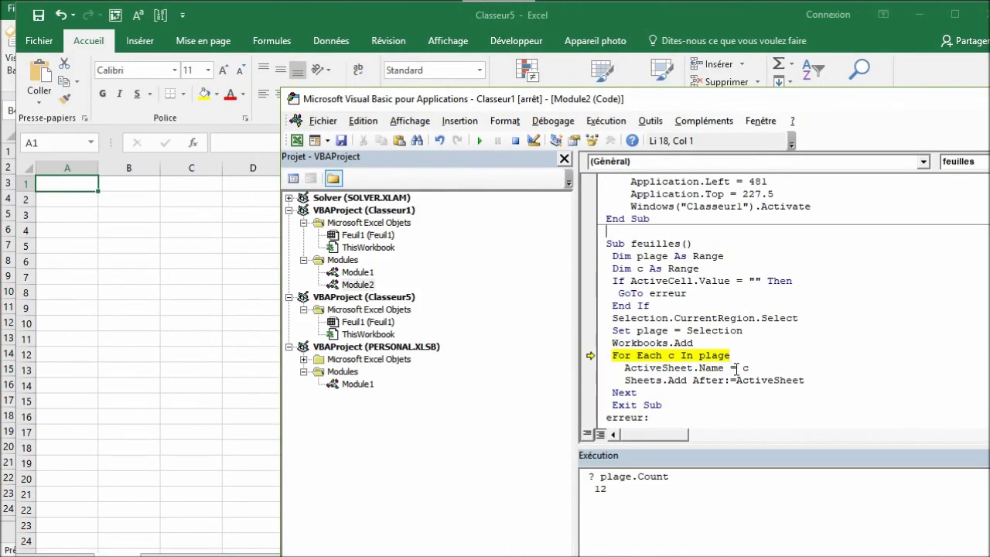
{"action": "key", "text": "F8"}
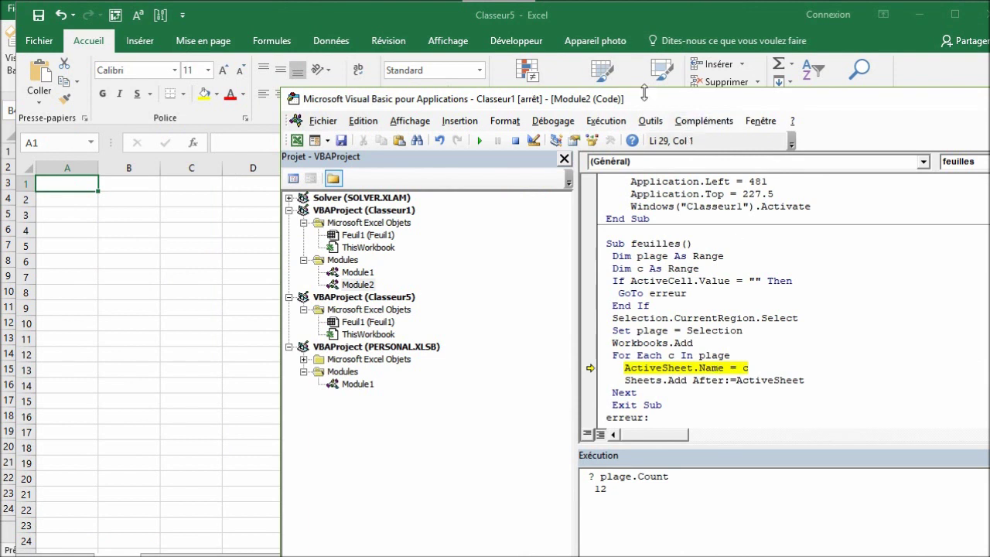
Query c in the Immediate pane and step to rename the first sheet janvier.
{"action": "left_click_drag", "start_coordinate": [640, 102], "coordinate": [579, 39]}
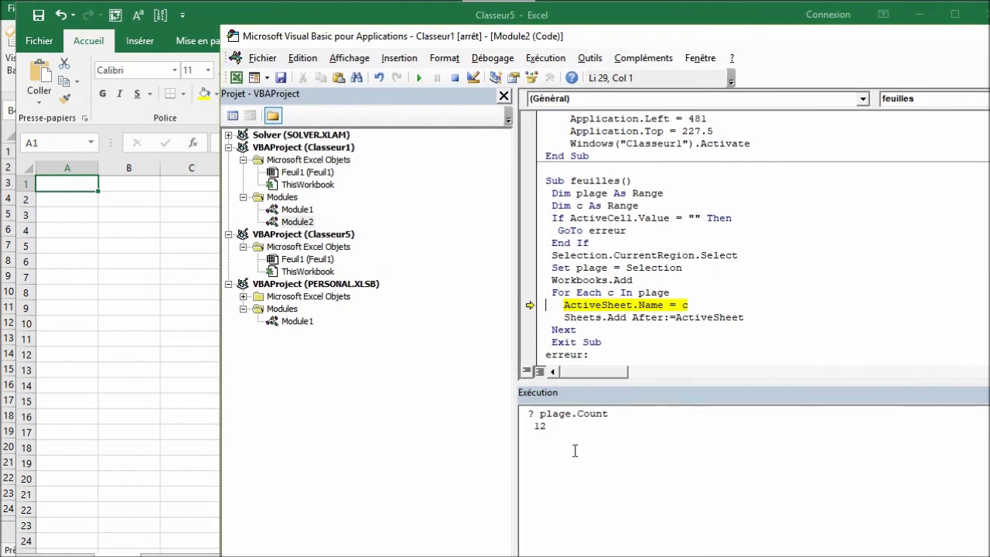
{"action": "left_click", "coordinate": [574, 450]}
{"action": "type", "text": "?c"}
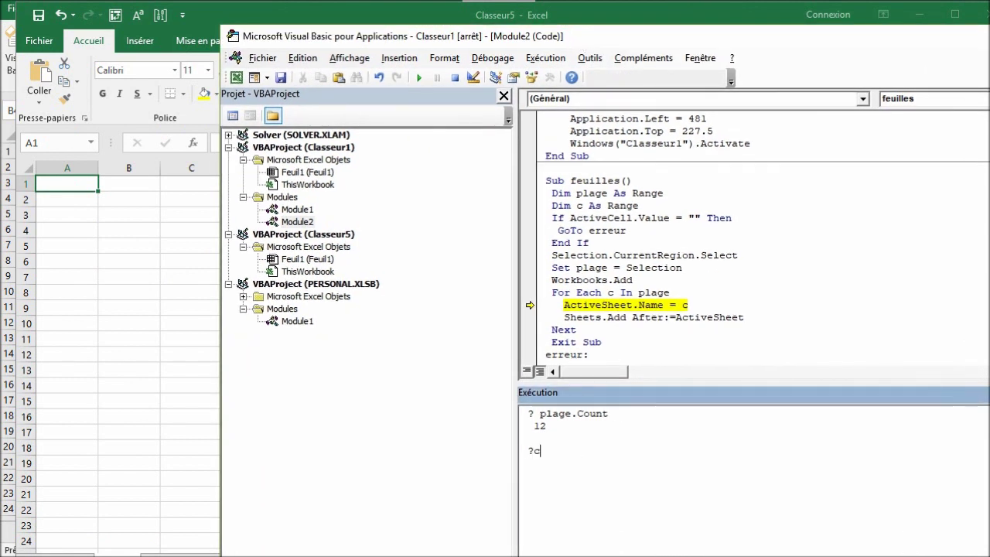
{"action": "key", "text": "Return"}
{"action": "key", "text": "F8"}
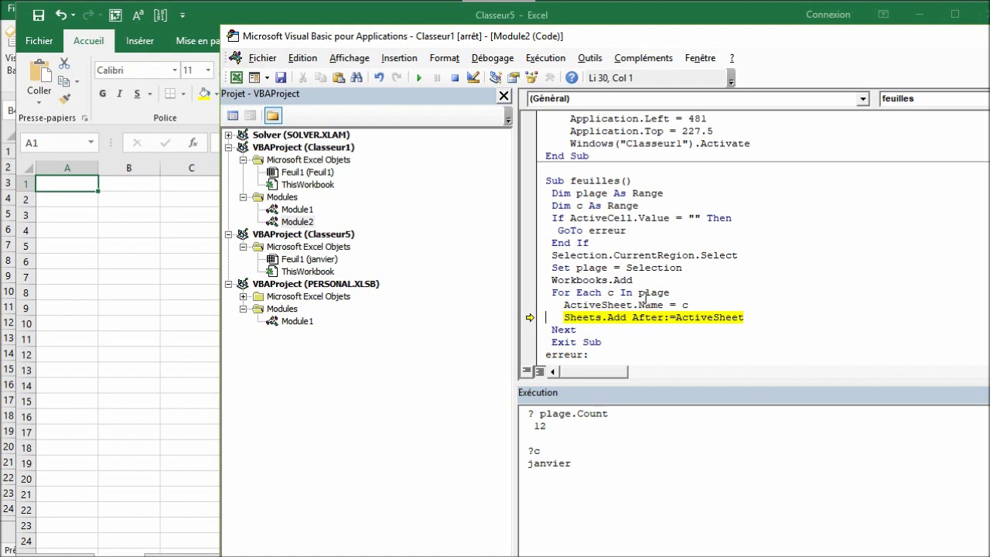
{"action": "left_click", "coordinate": [213, 21]}
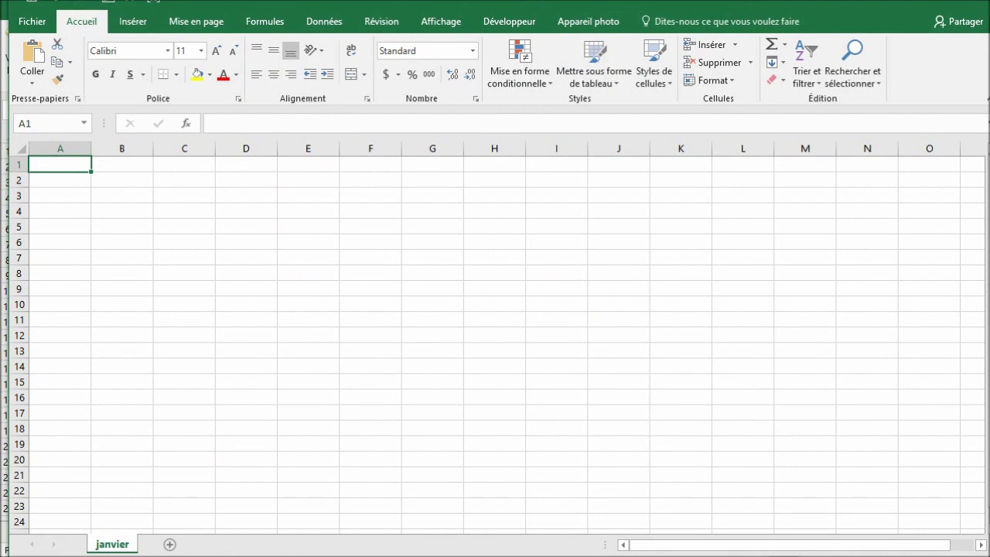
{"action": "key", "text": "alt+F11"}
Keep stepping the loop to add and name sheets février, mars and avril.
{"action": "key", "text": "F8"}
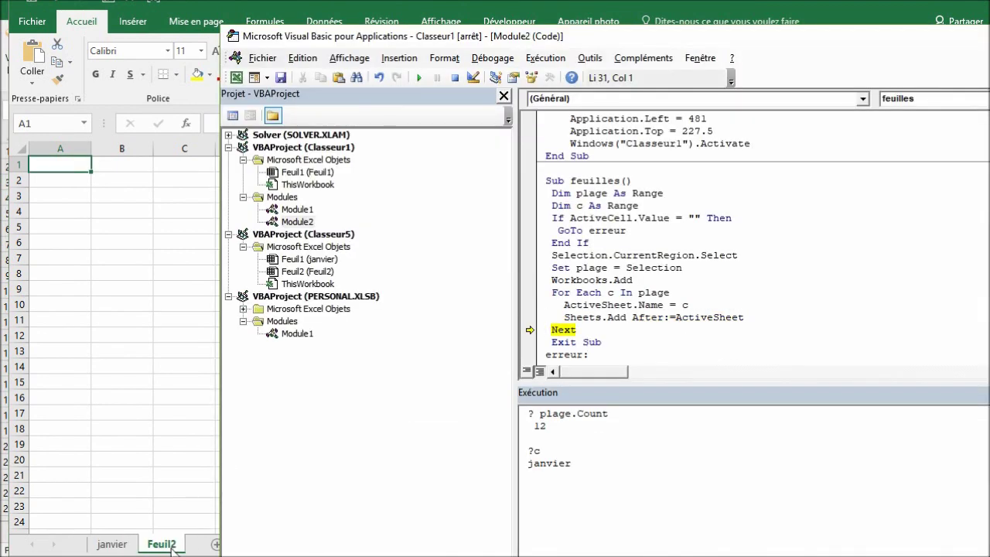
{"action": "key", "text": "F8"}
{"action": "left_click", "coordinate": [587, 463]}
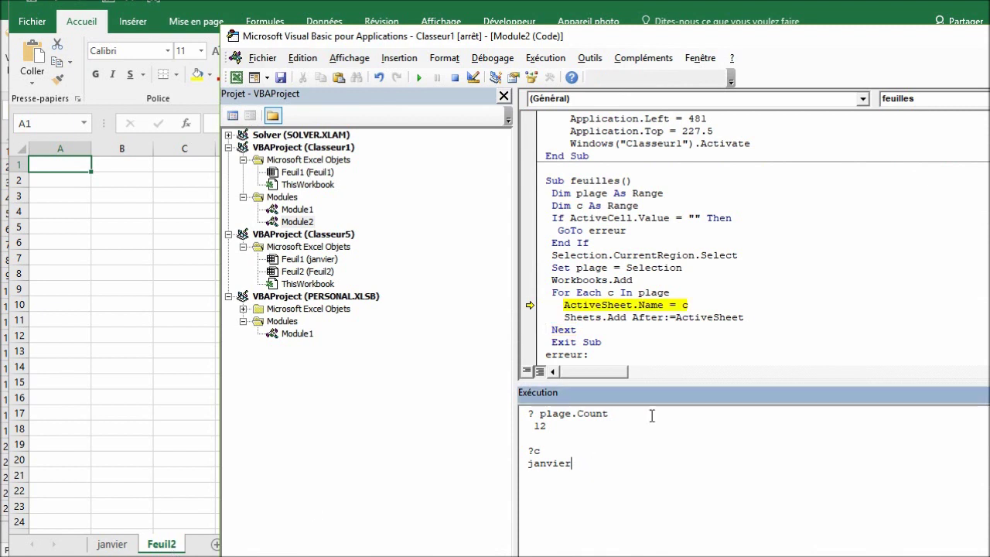
{"action": "key", "text": "Return"}
{"action": "key", "text": "F8"}
{"action": "key", "text": "F8"}
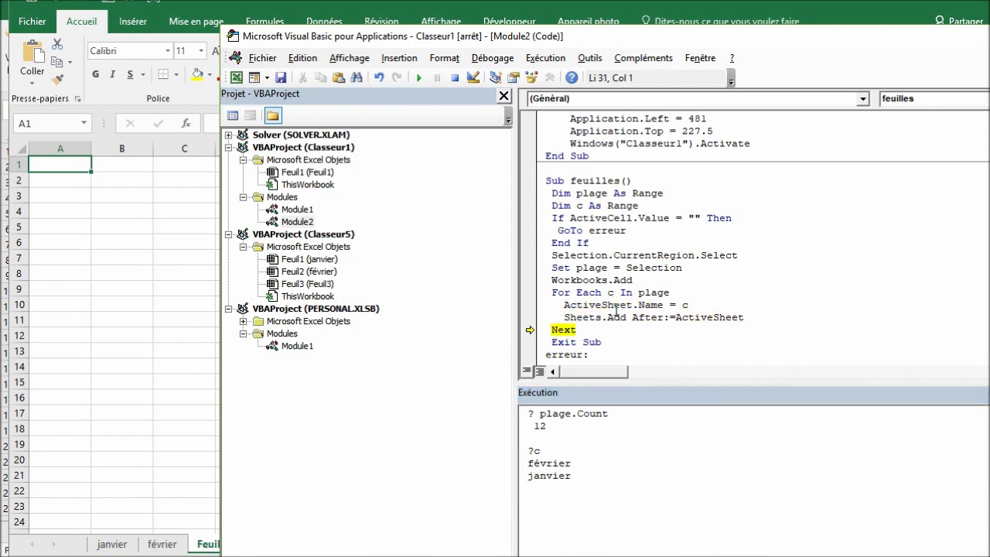
{"action": "left_click_drag", "start_coordinate": [541, 35], "coordinate": [624, 32]}
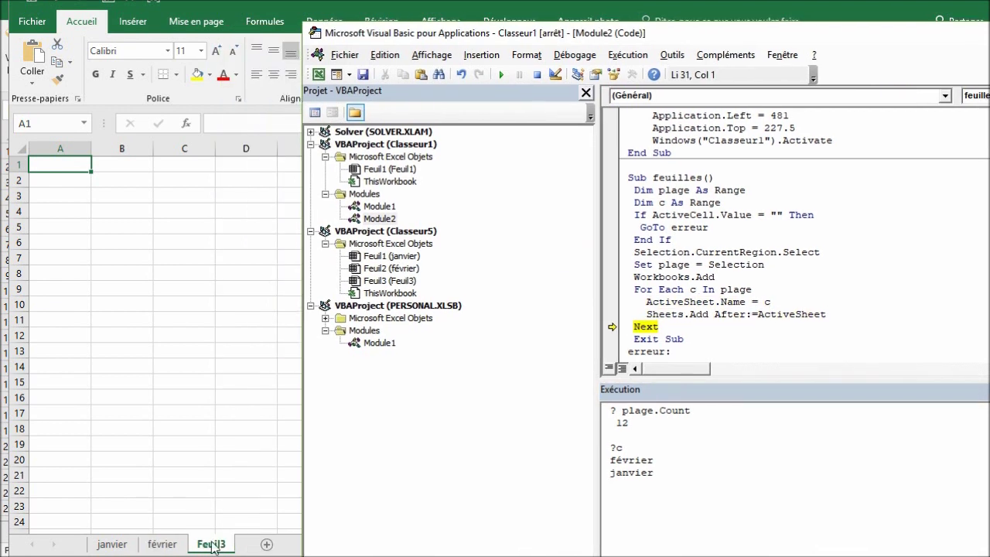
{"action": "key", "text": "F8"}
{"action": "key", "text": "F8"}
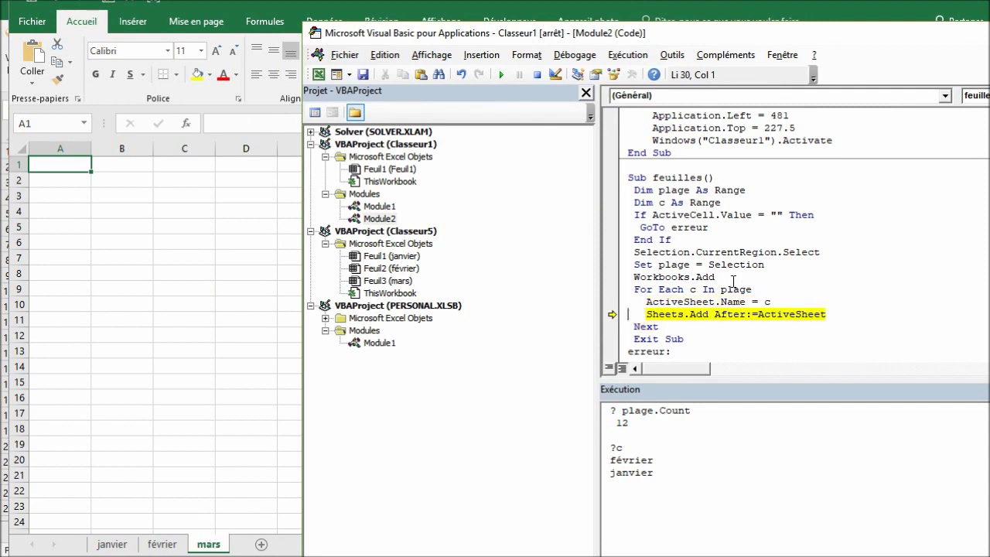
{"action": "key", "text": "F8"}
{"action": "key", "text": "F8"}
{"action": "key", "text": "F8"}
{"action": "key", "text": "F8"}
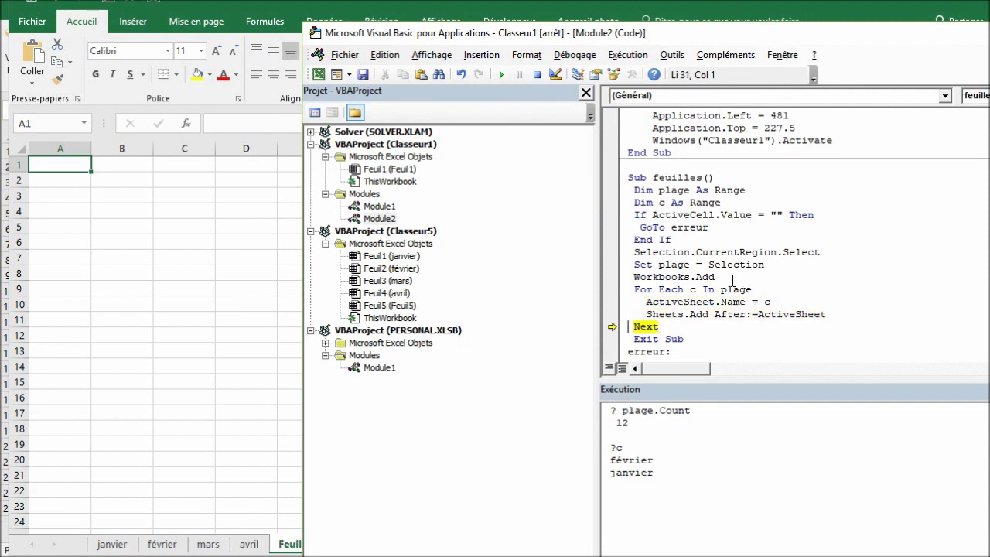
{"action": "key", "text": "F8"}
{"action": "key", "text": "F8"}
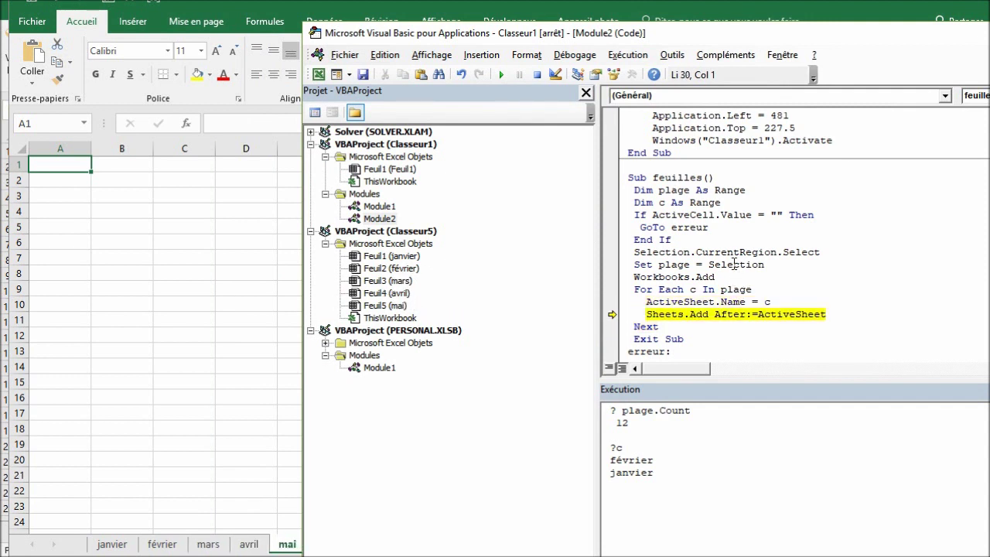
Stop the macro and close the Classeur5 workbook without saving.
{"action": "left_click", "coordinate": [536, 75]}
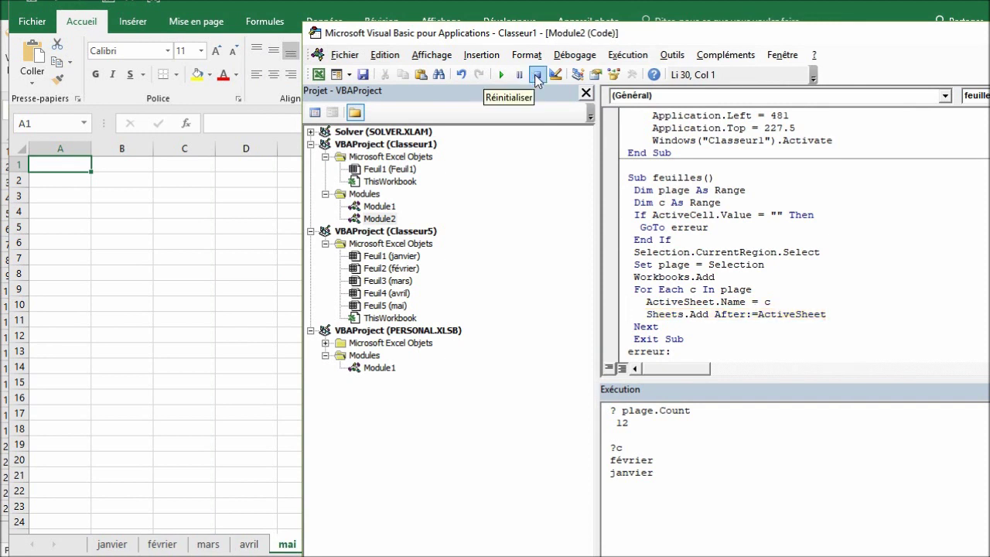
{"action": "left_click", "coordinate": [434, 6]}
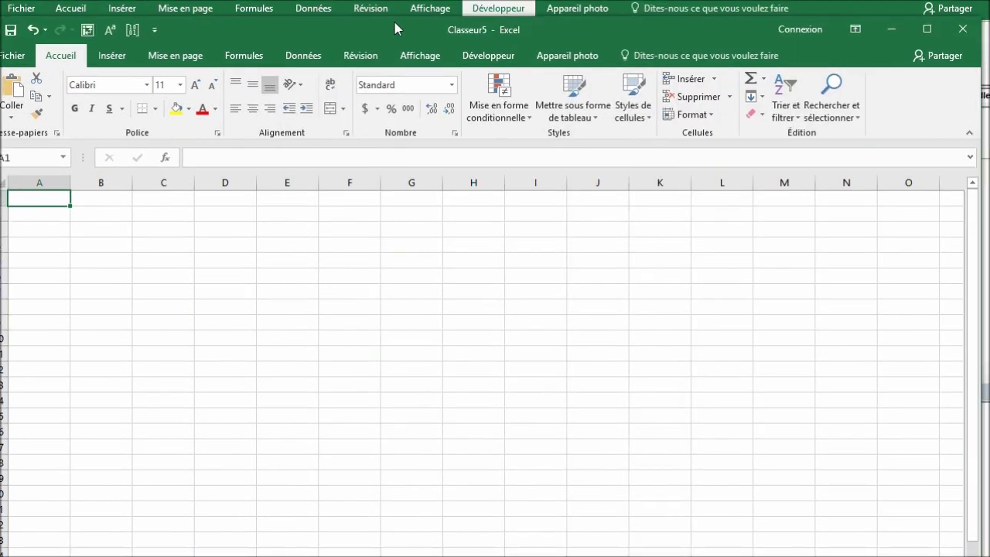
{"action": "left_click", "coordinate": [961, 31]}
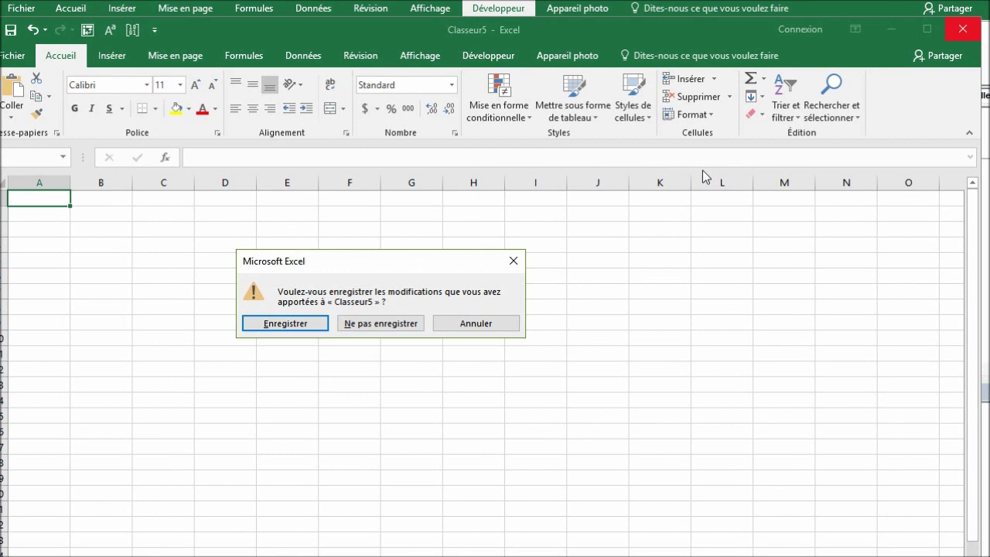
{"action": "left_click", "coordinate": [383, 326]}
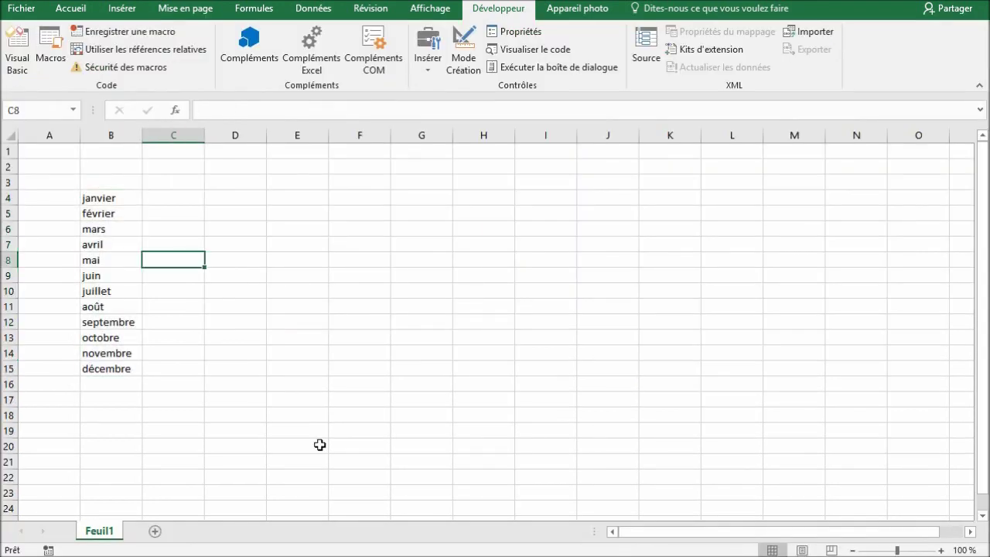
Overwrite mars in cell B6 with janvier.
{"action": "left_click", "coordinate": [116, 261]}
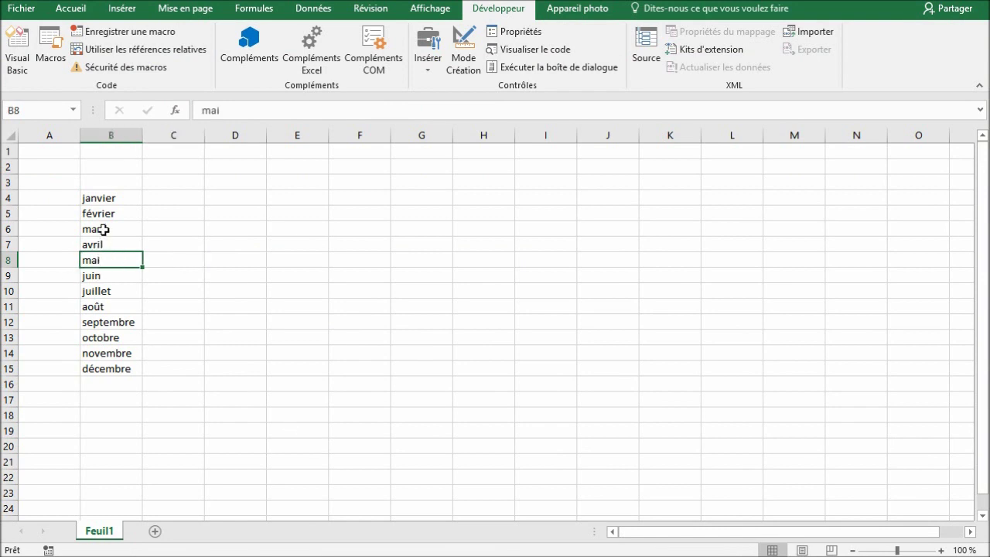
{"action": "left_click", "coordinate": [128, 228]}
{"action": "type", "text": "janv"}
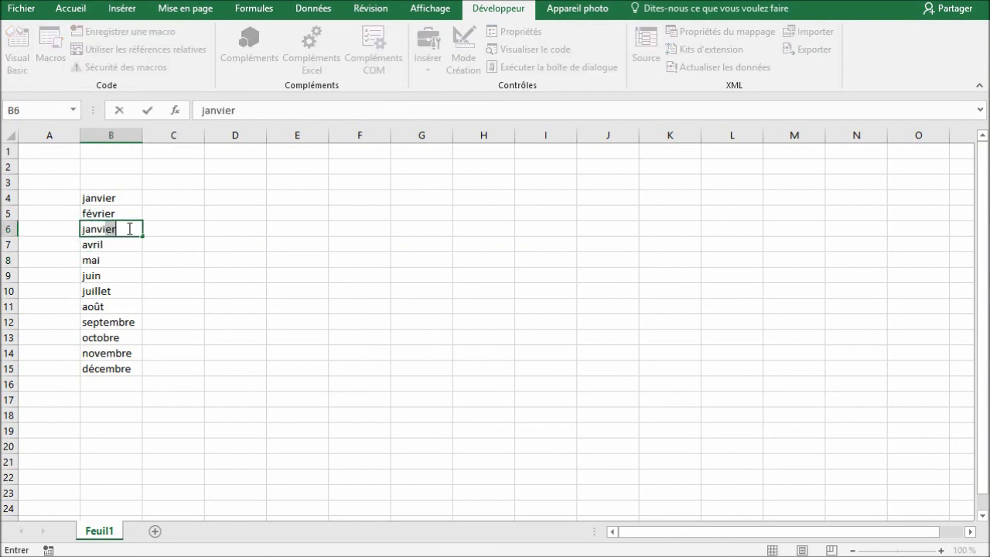
{"action": "type", "text": "ier"}
{"action": "key", "text": "Return"}
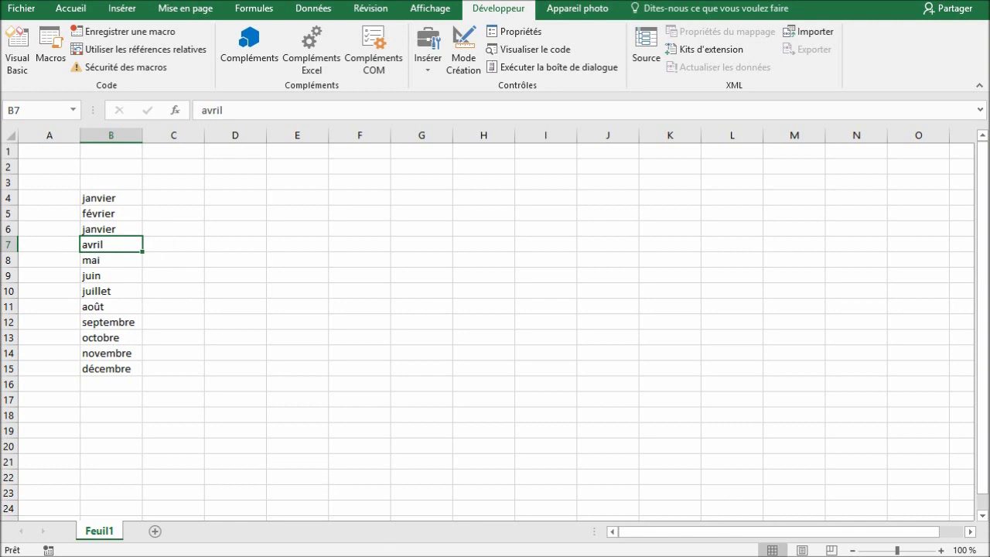
Run the feuilles macro and debug the runtime error 1004 at the ActiveSheet.Name rename line.
{"action": "left_click", "coordinate": [55, 62]}
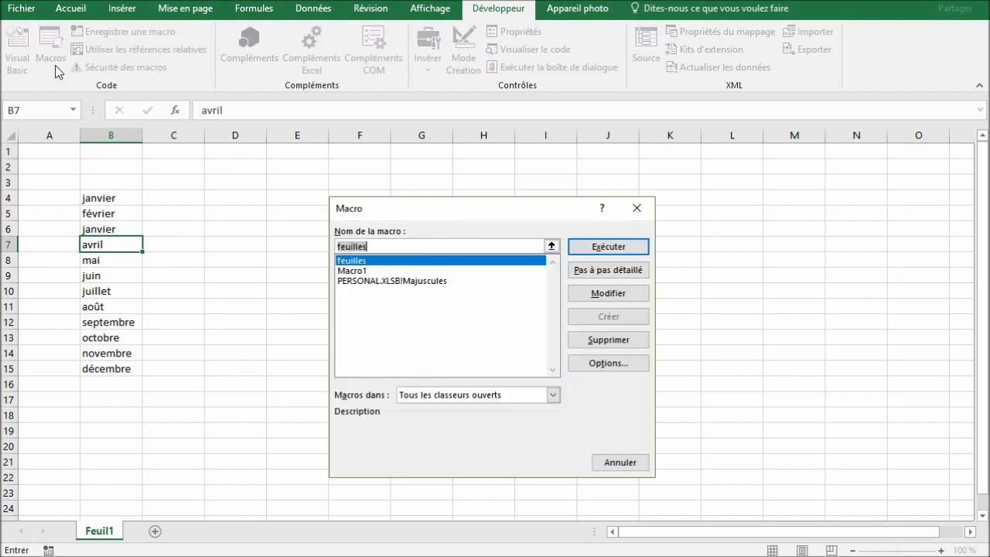
{"action": "left_click", "coordinate": [608, 247]}
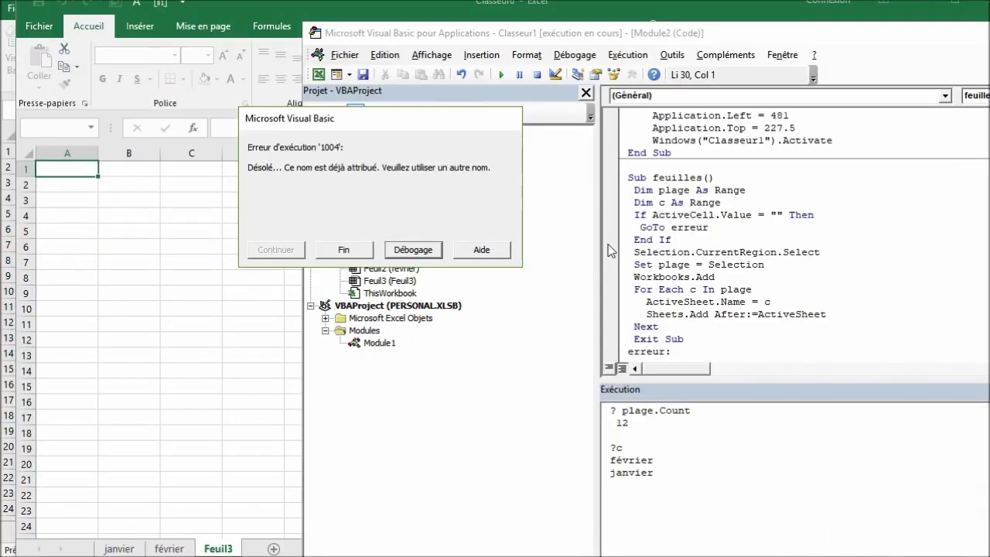
{"action": "left_click", "coordinate": [422, 257]}
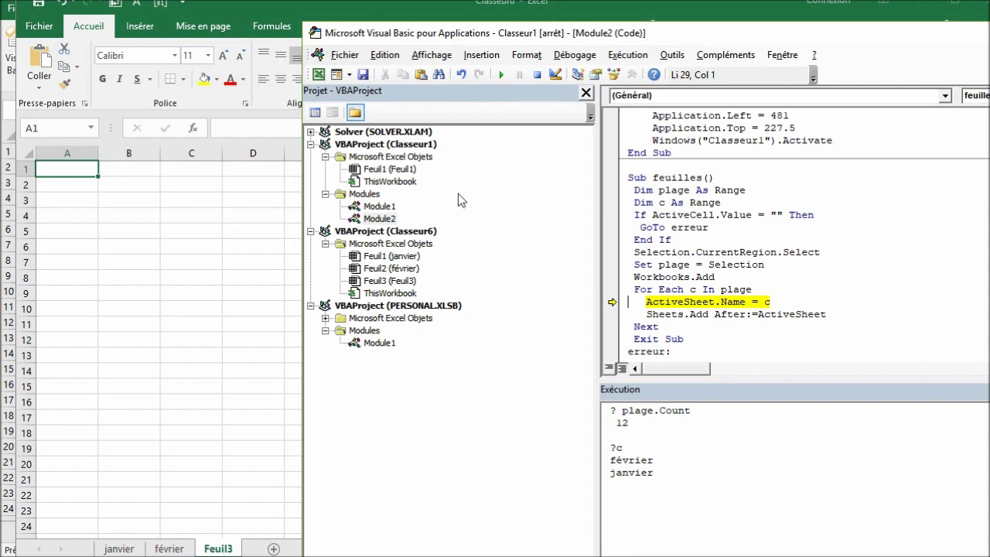
Reset the macro, insert On Error Resume Next after For Each c In plage, then show Classeur6.
{"action": "left_click", "coordinate": [535, 75]}
{"action": "left_click", "coordinate": [752, 290]}
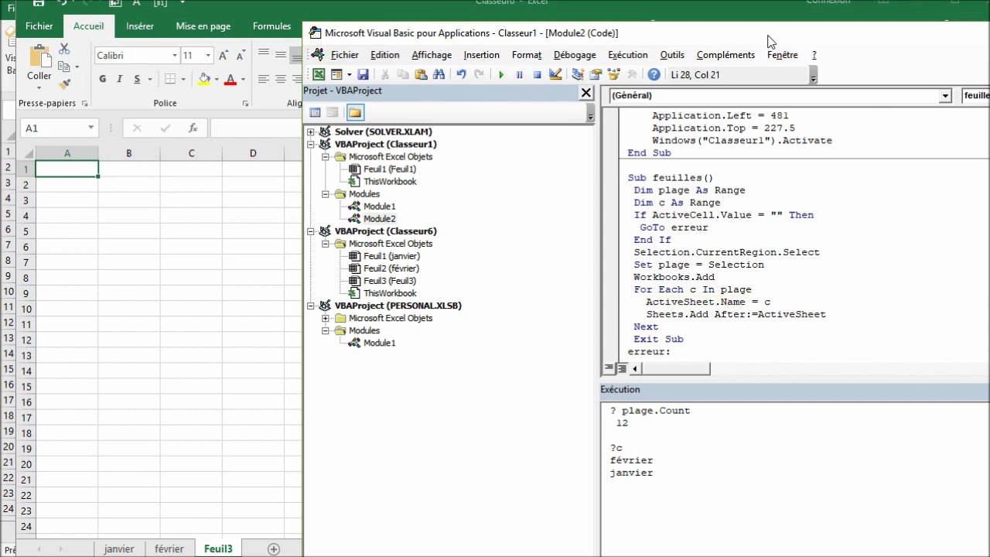
{"action": "left_click_drag", "start_coordinate": [767, 40], "coordinate": [630, 32]}
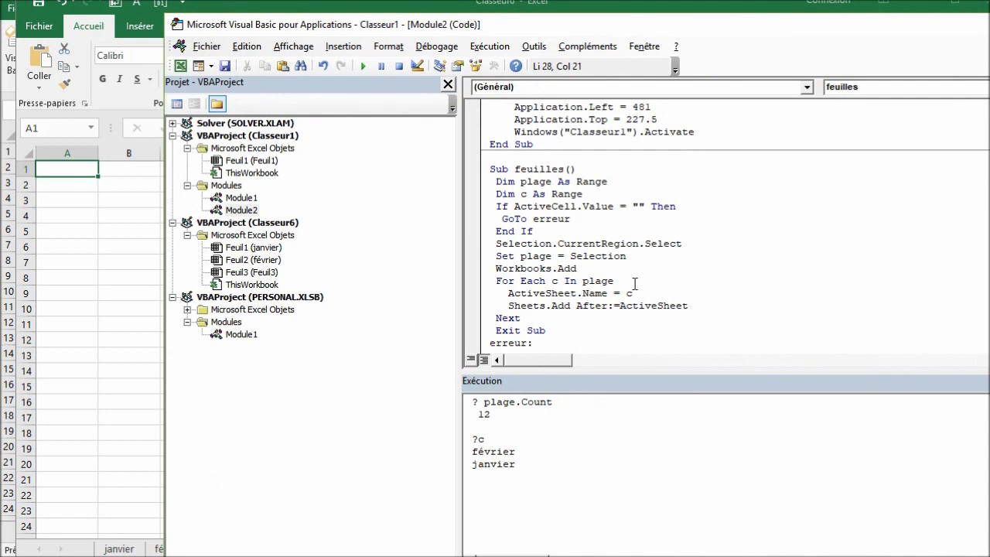
{"action": "key", "text": "Return"}
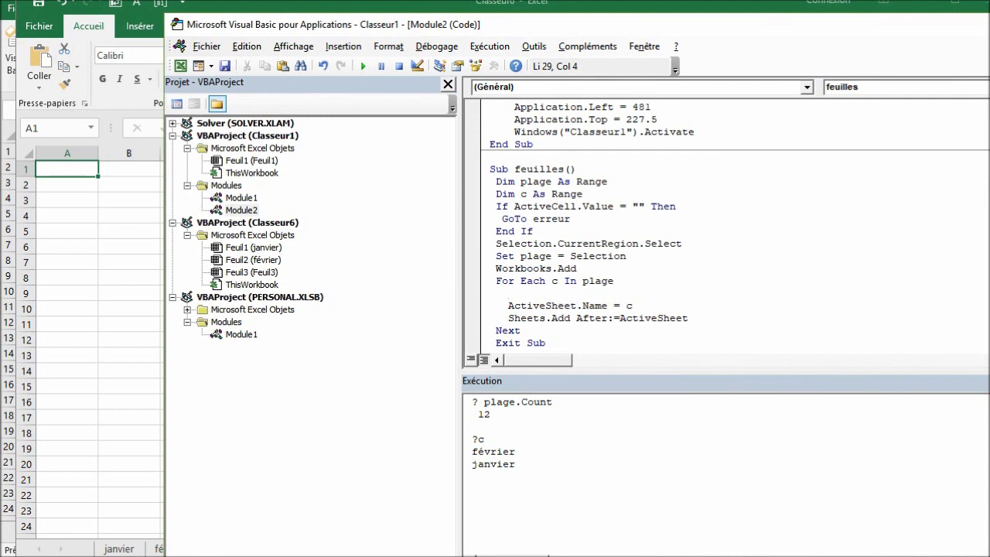
{"action": "type", "text": "on er"}
{"action": "type", "text": "ror "}
{"action": "type", "text": "re"}
{"action": "type", "text": "sume ne"}
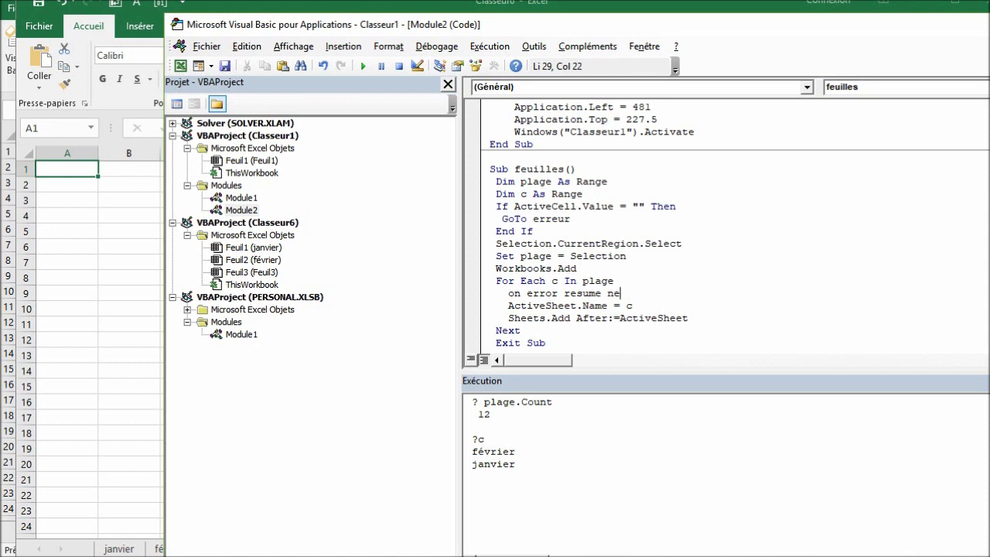
{"action": "type", "text": "xt"}
{"action": "left_click", "coordinate": [589, 317]}
{"action": "left_click", "coordinate": [68, 298]}
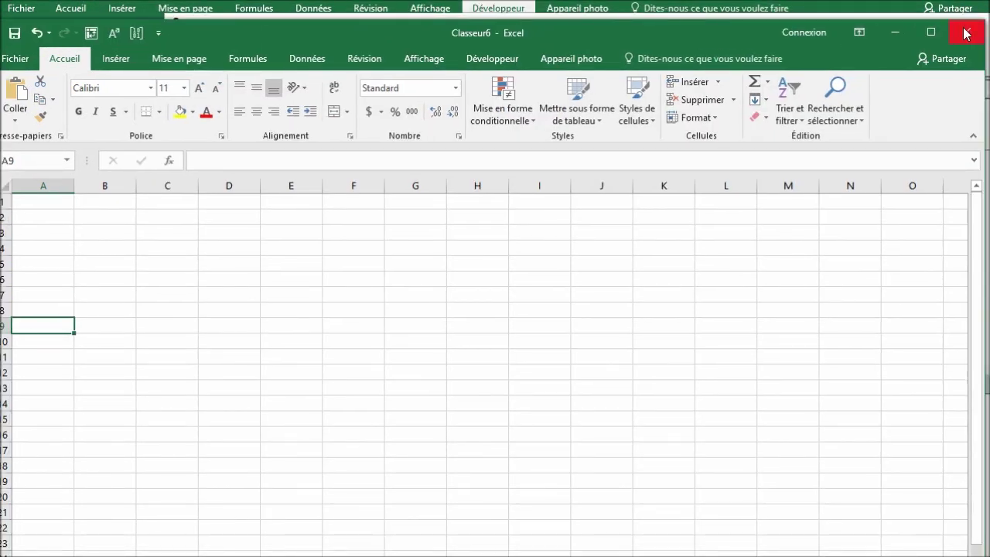
Close Classeur6 without saving, then try running feuilles from empty cell D6 and dismiss its message.
{"action": "left_click", "coordinate": [968, 27]}
{"action": "left_click", "coordinate": [399, 323]}
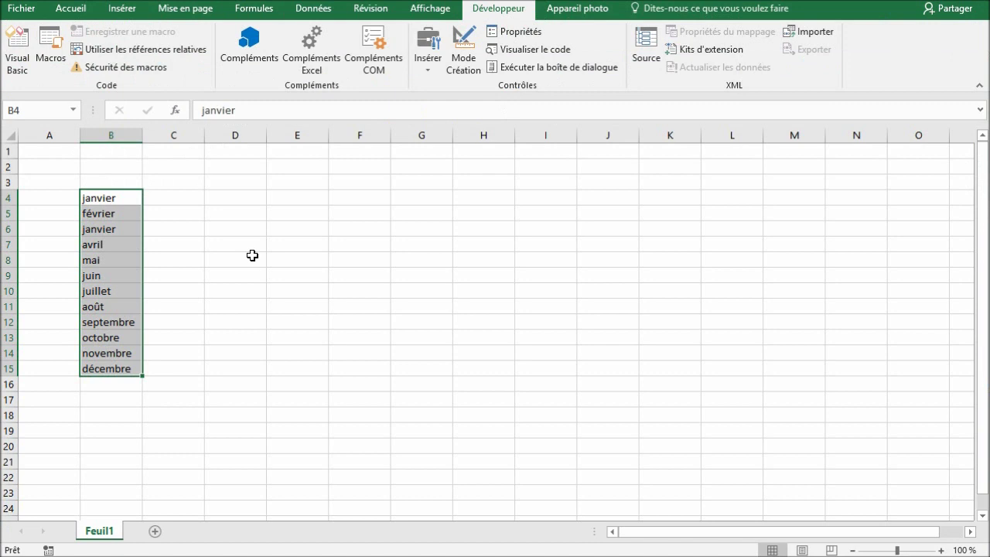
{"action": "left_click", "coordinate": [207, 228]}
{"action": "left_click", "coordinate": [50, 50]}
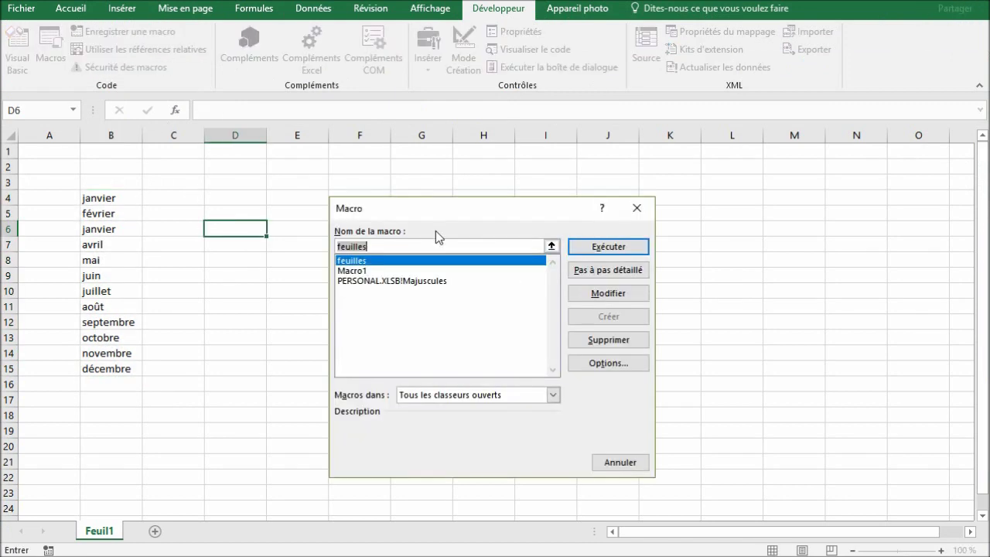
{"action": "left_click", "coordinate": [609, 247]}
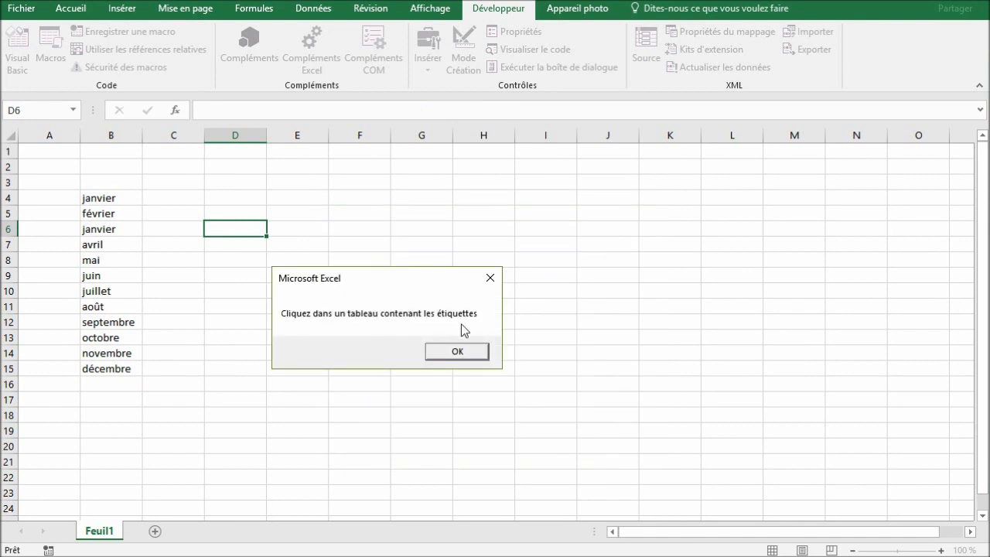
{"action": "left_click", "coordinate": [457, 352]}
Select the juin cell in the month list and rerun feuilles.
{"action": "left_click", "coordinate": [128, 273]}
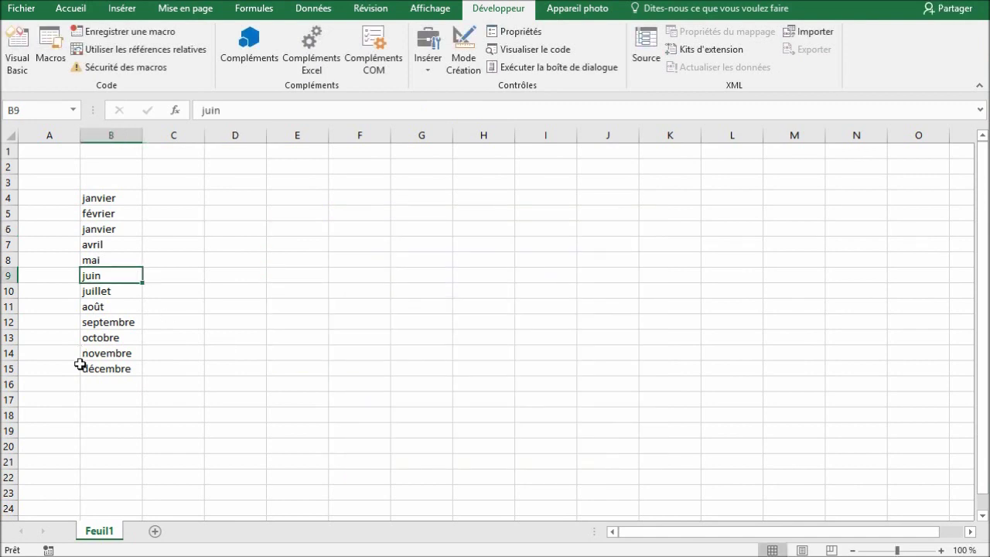
{"action": "left_click", "coordinate": [55, 62]}
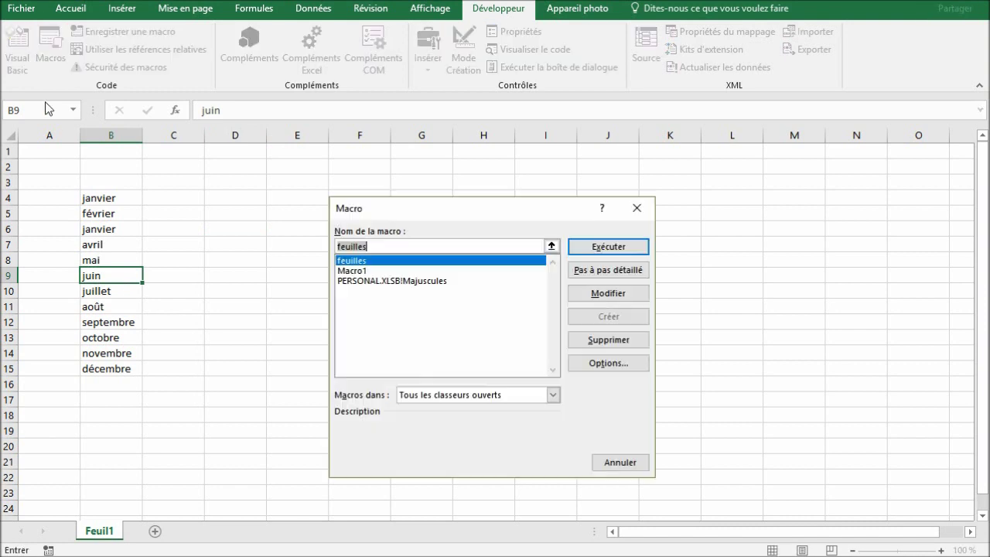
{"action": "left_click", "coordinate": [638, 250]}
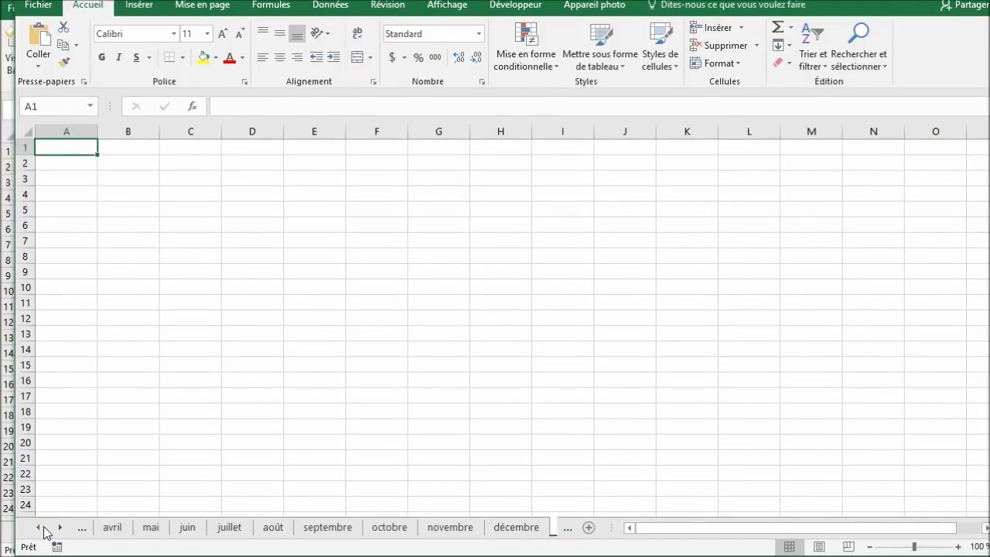
Inspect the sheet tabs: janvier, février, leftover Feuil3, through to the trailing Feuil13.
{"action": "left_click", "coordinate": [42, 528]}
{"action": "left_click", "coordinate": [42, 527]}
{"action": "left_click", "coordinate": [42, 527]}
{"action": "left_click", "coordinate": [116, 527]}
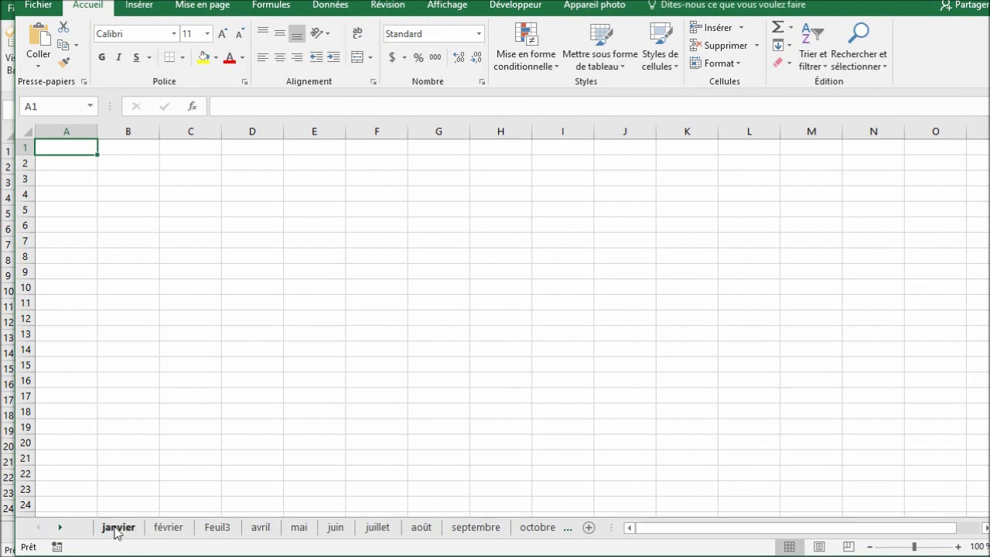
{"action": "left_click", "coordinate": [168, 527]}
{"action": "left_click", "coordinate": [210, 529]}
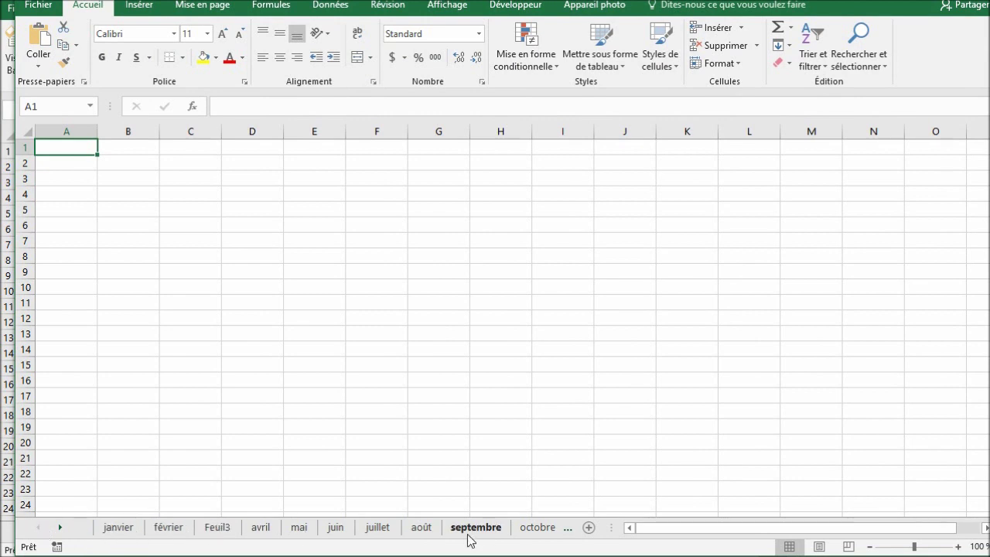
{"action": "left_click", "coordinate": [62, 527]}
{"action": "key", "text": "ctrl+Page_Down"}
{"action": "key", "text": "ctrl+Page_Down"}
{"action": "key", "text": "ctrl+Page_Down"}
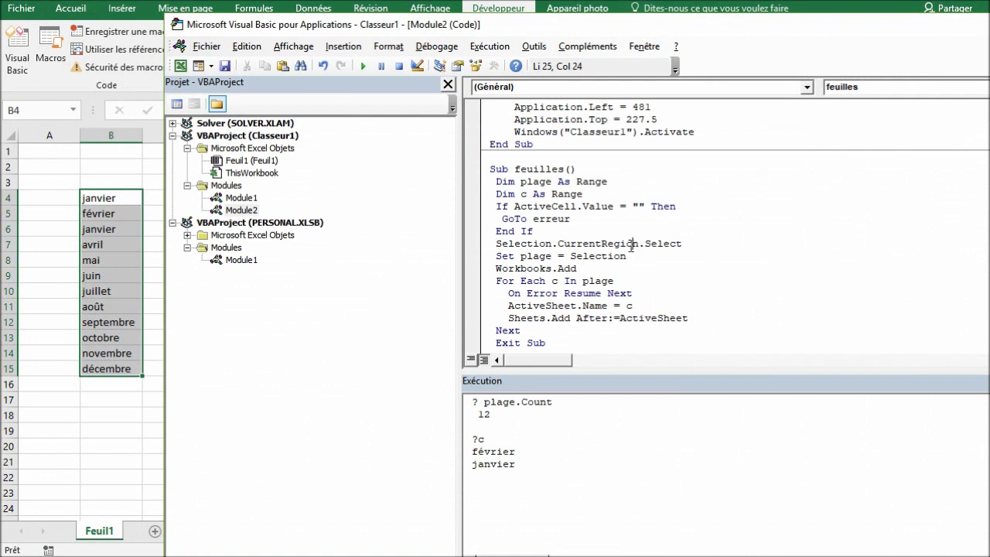
Add ActiveWindow.SelectedSheets.Delete after Next in feuilles, then return to cell B9 of the month list.
{"action": "scroll", "coordinate": [677, 222], "scroll_direction": "up", "scroll_amount": 2}
{"action": "scroll", "coordinate": [676, 221], "scroll_direction": "up", "scroll_amount": 2}
{"action": "left_click_drag", "start_coordinate": [727, 231], "coordinate": [514, 231]}
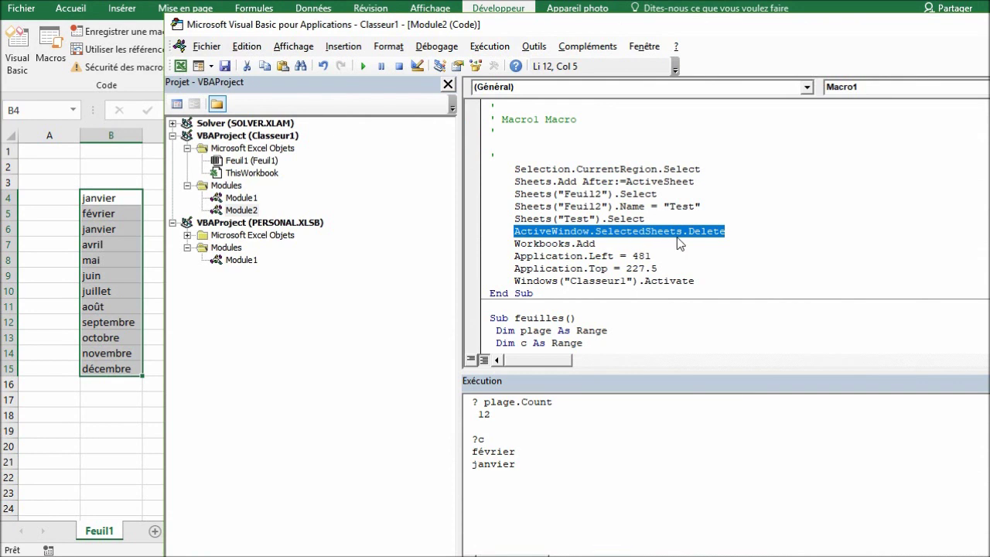
{"action": "scroll", "coordinate": [644, 257], "scroll_direction": "down", "scroll_amount": 3}
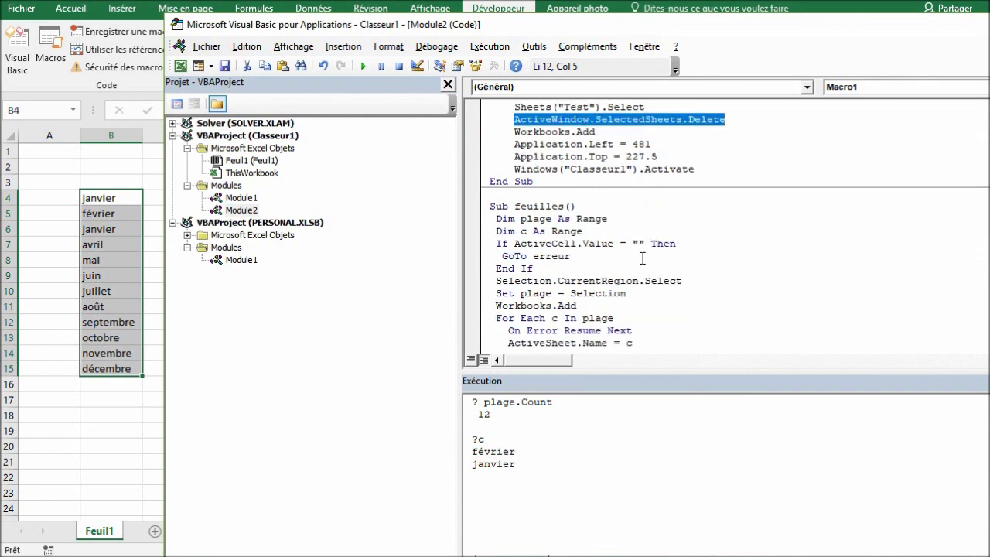
{"action": "scroll", "coordinate": [633, 265], "scroll_direction": "down", "scroll_amount": 2}
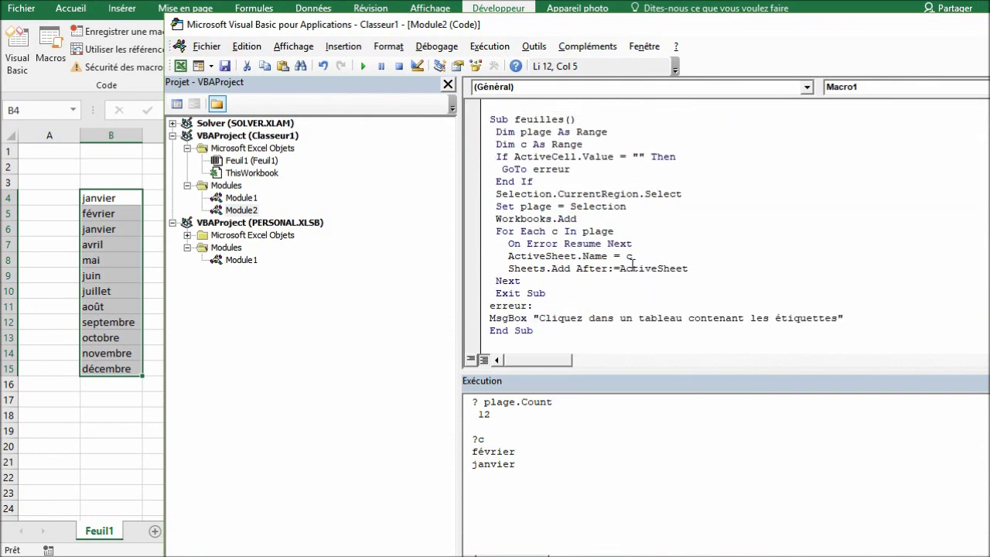
{"action": "left_click", "coordinate": [534, 279]}
{"action": "key", "text": "Return"}
{"action": "type", "text": "ActiveWindow.SelectedSheets.Delete"}
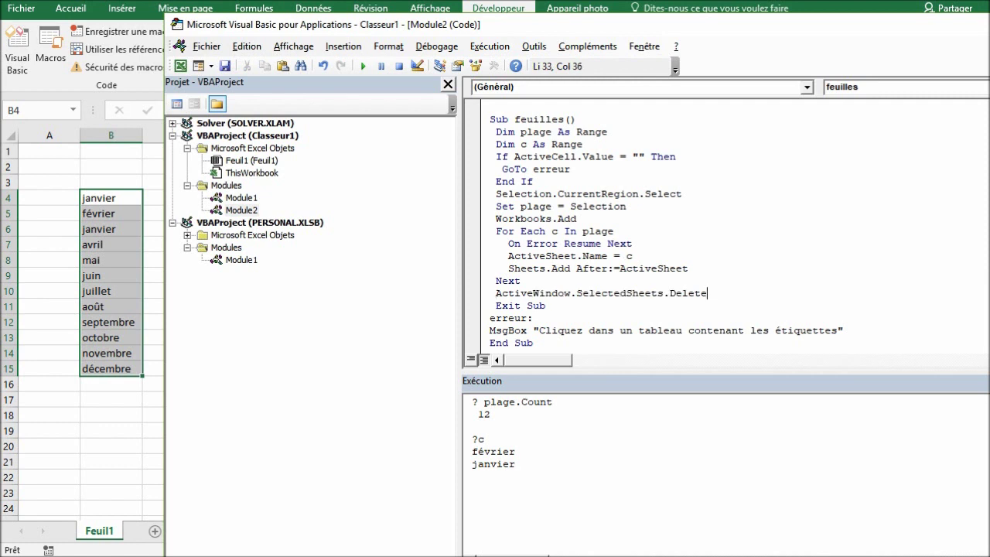
{"action": "key", "text": "alt+F11"}
{"action": "left_click", "coordinate": [126, 276]}
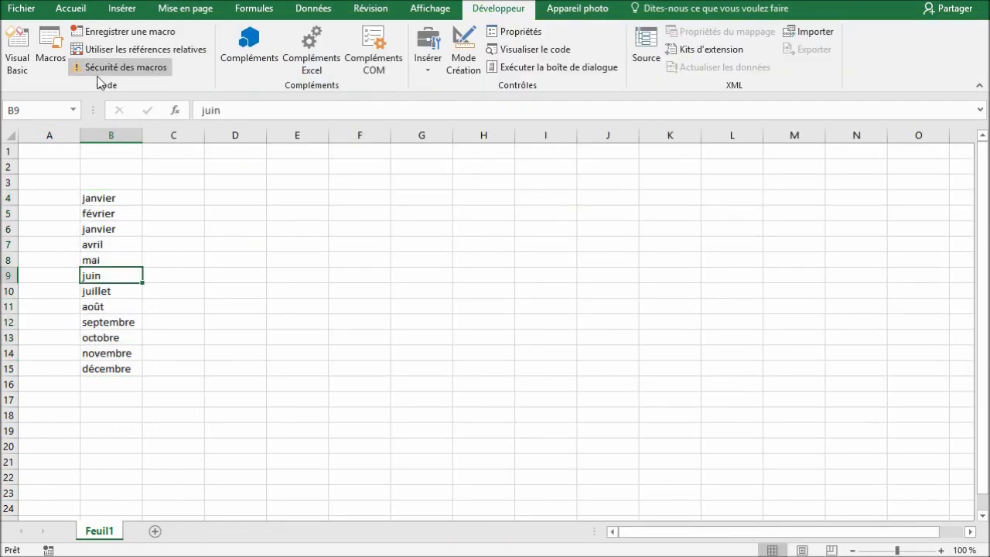
Run feuilles and confirm deleting the leftover blank sheet with Supprimer.
{"action": "left_click", "coordinate": [56, 43]}
{"action": "left_click", "coordinate": [623, 251]}
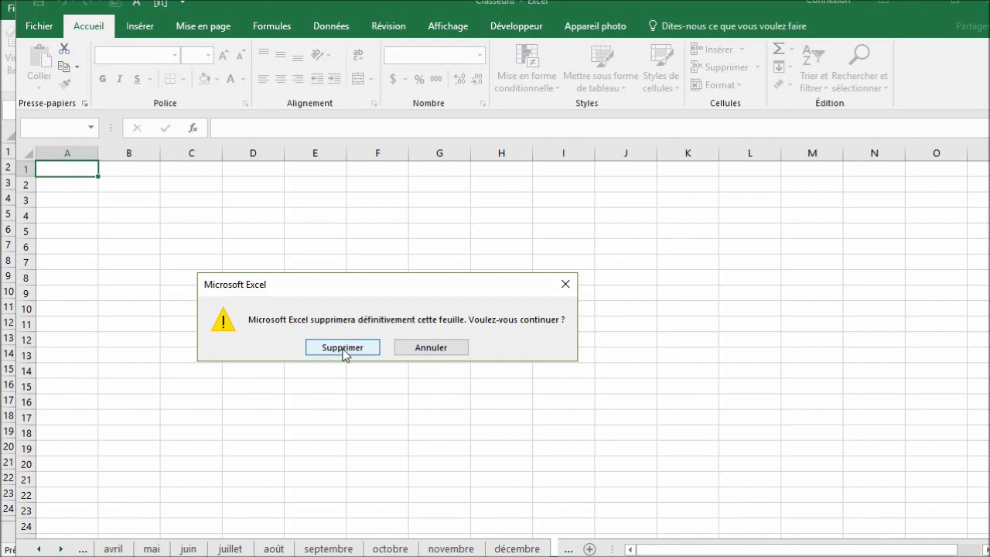
{"action": "left_click", "coordinate": [342, 349]}
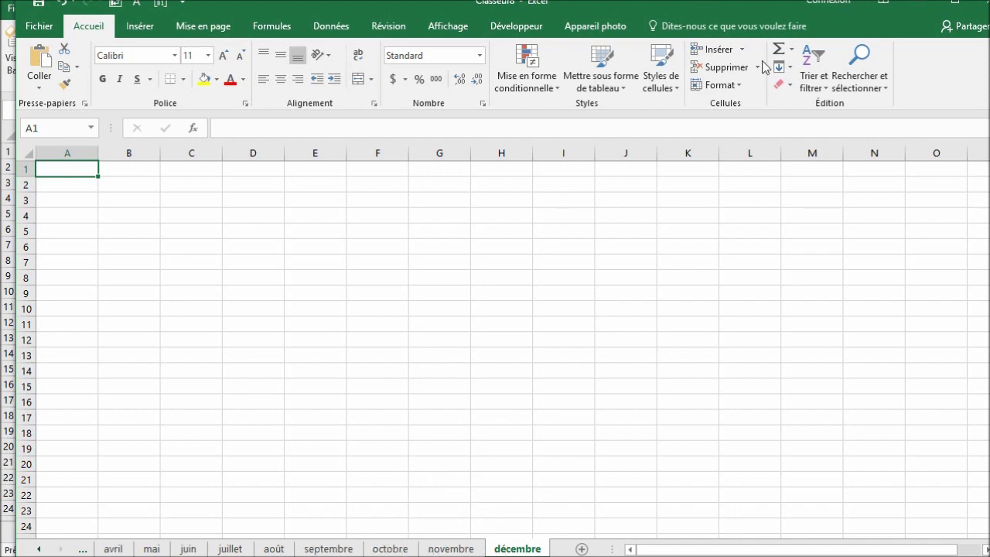
Close the generated month-sheet workbook without saving.
{"action": "left_click_drag", "start_coordinate": [719, 2], "coordinate": [666, 79]}
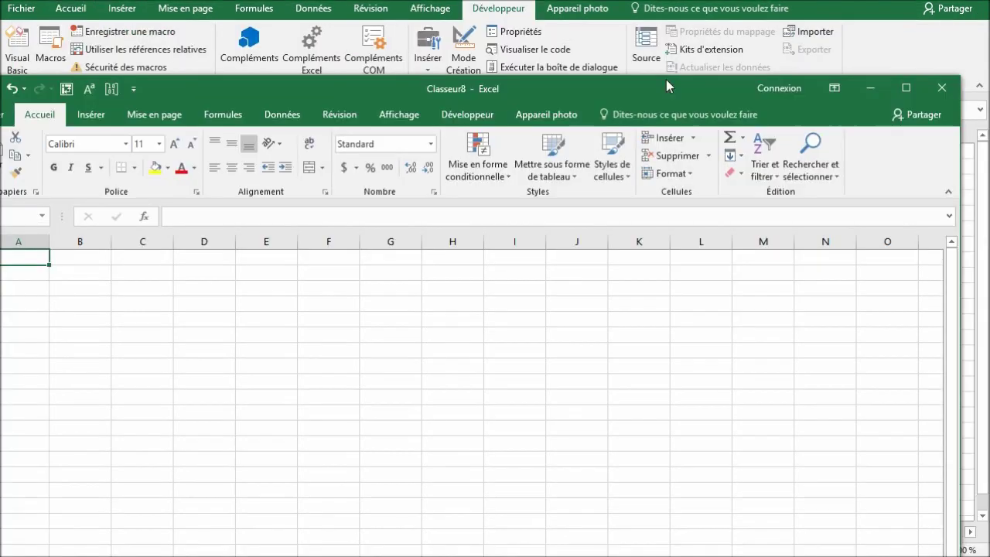
{"action": "left_click", "coordinate": [937, 91]}
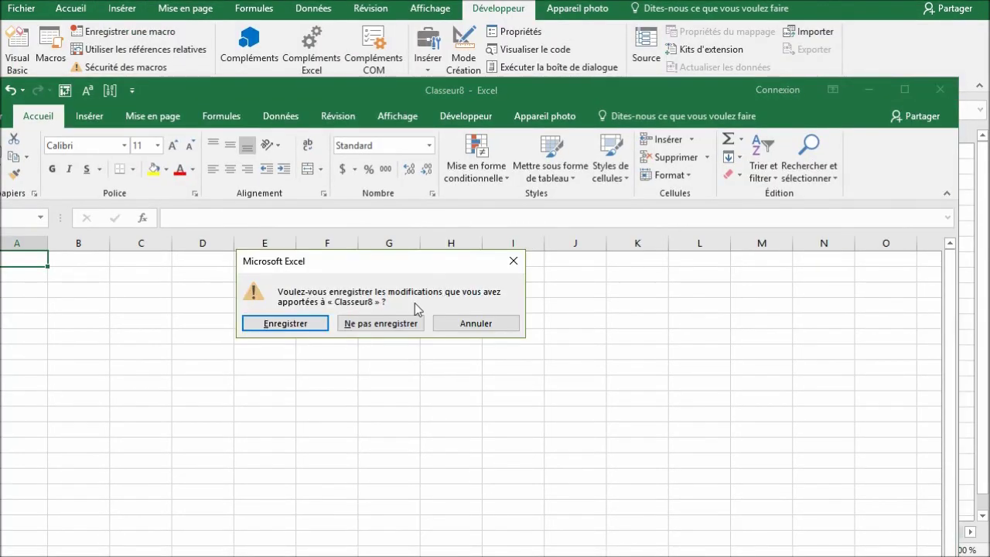
{"action": "left_click", "coordinate": [382, 325]}
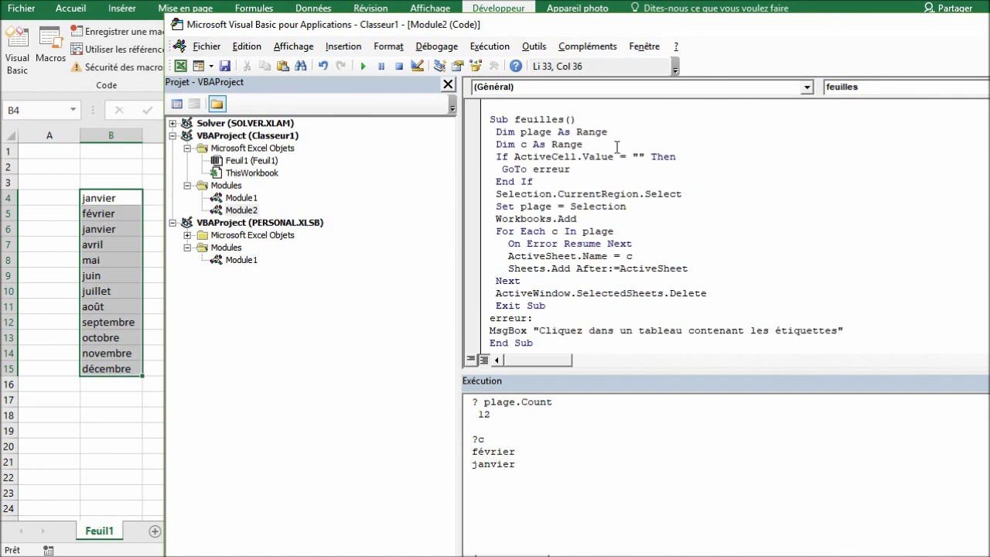
Insert Application.DisplayAlerts = False on a new line after End If.
{"action": "left_click", "coordinate": [564, 181]}
{"action": "key", "text": "Return"}
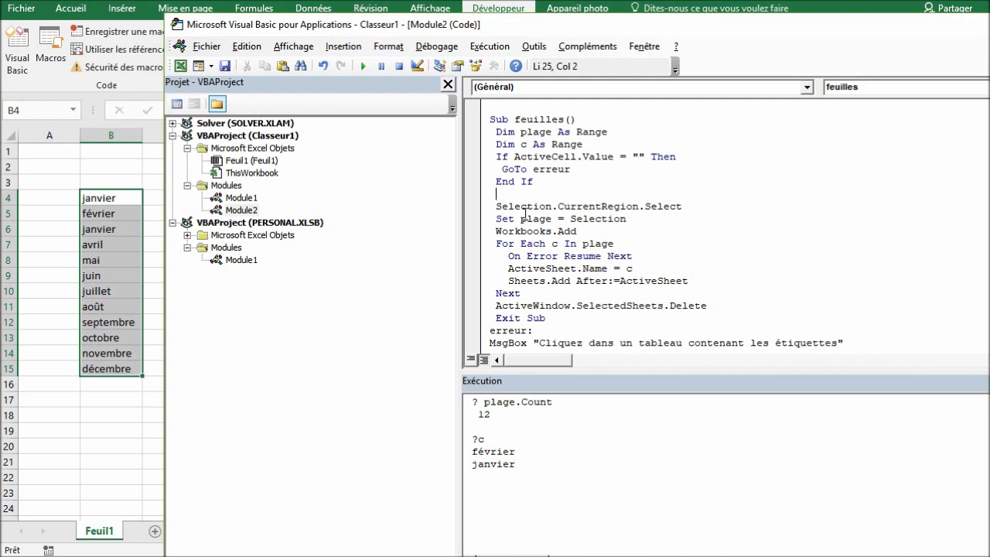
{"action": "type", "text": "Appl"}
{"action": "type", "text": "ication"}
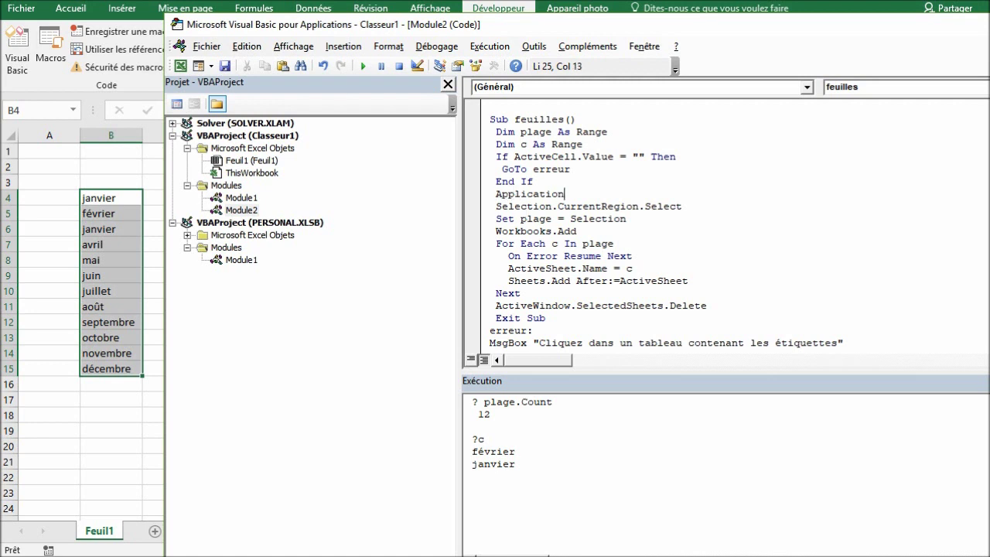
{"action": "type", "text": "."}
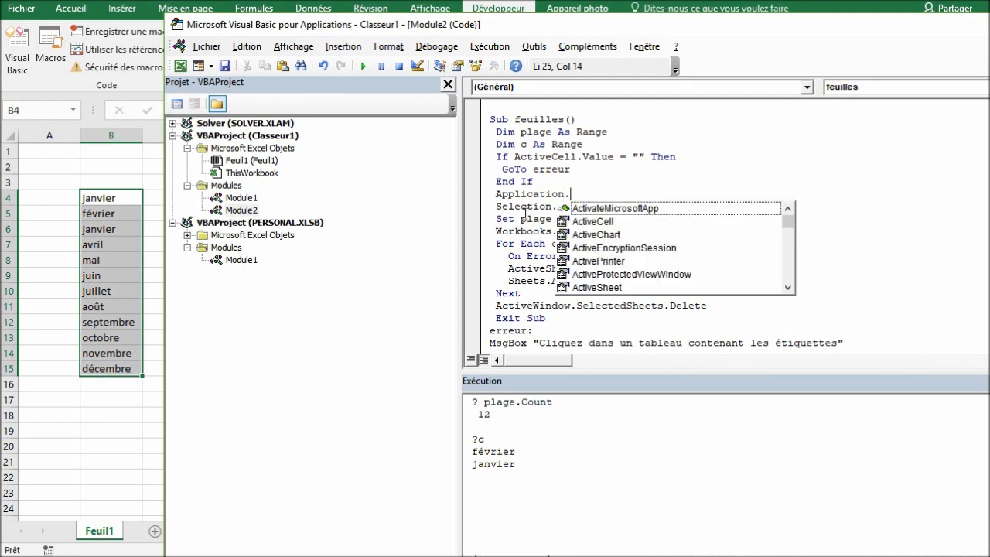
{"action": "type", "text": "di"}
{"action": "key", "text": "Down"}
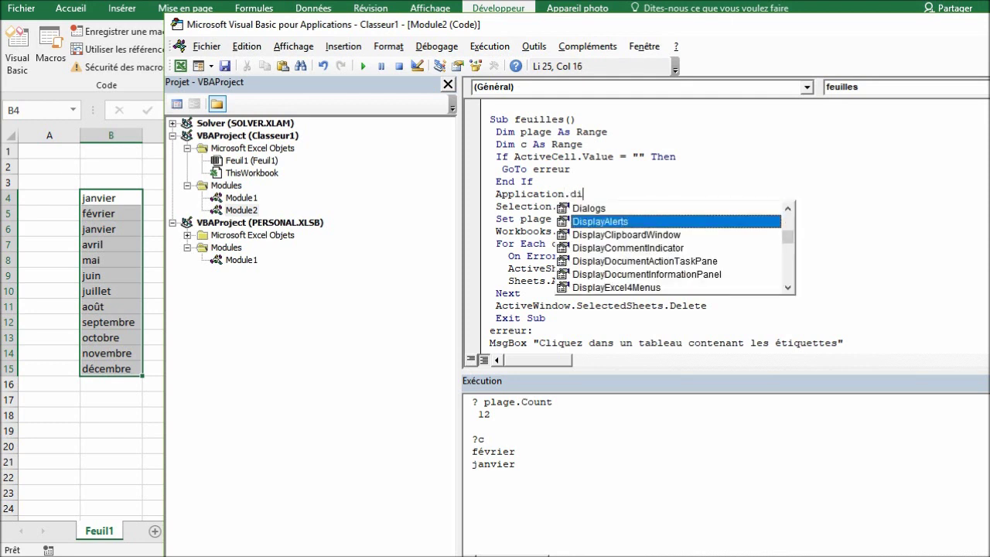
{"action": "key", "text": "Tab"}
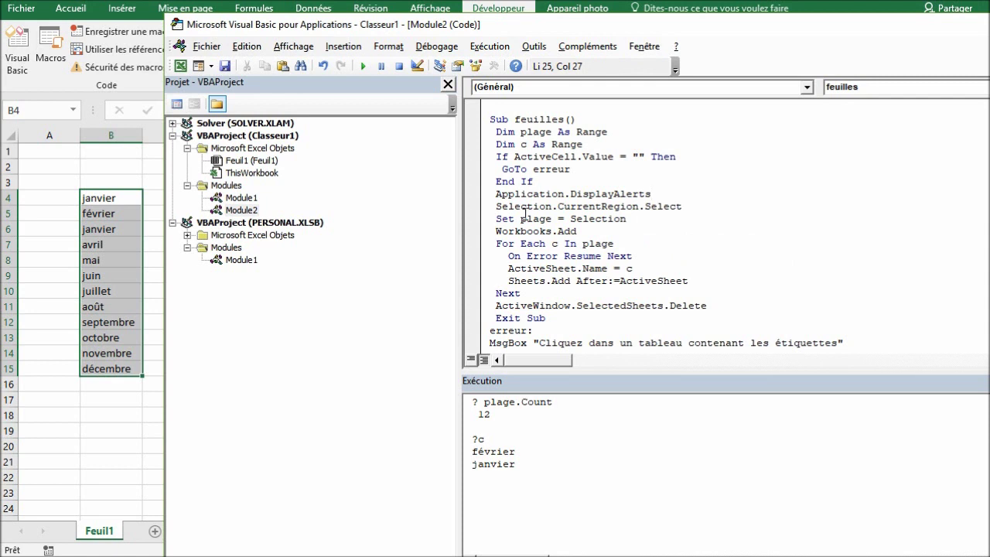
{"action": "type", "text": " = false"}
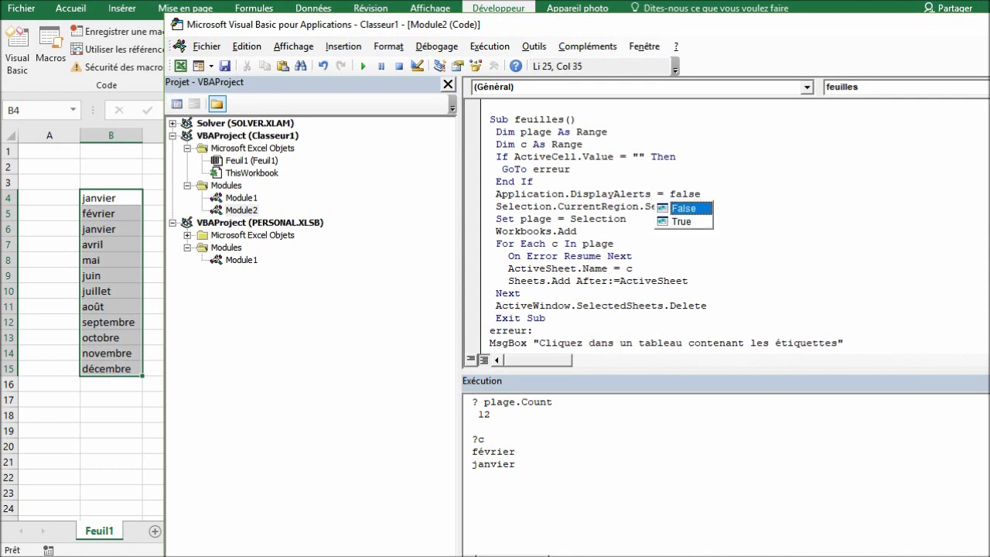
{"action": "left_click", "coordinate": [525, 214]}
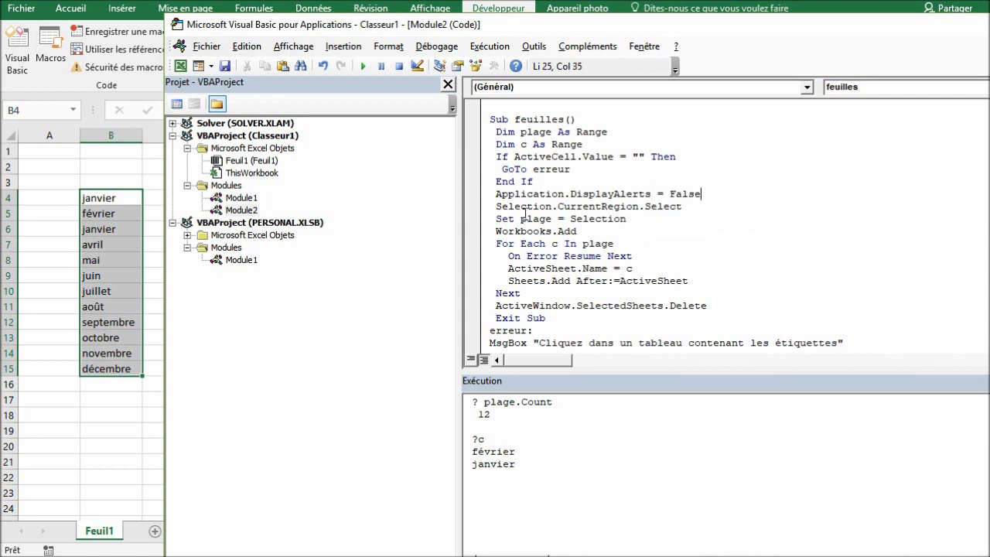
Copy the alerts line below the Delete line, changing it to Application.DisplayAlerts = True.
{"action": "scroll", "coordinate": [640, 283], "scroll_direction": "down", "scroll_amount": 1}
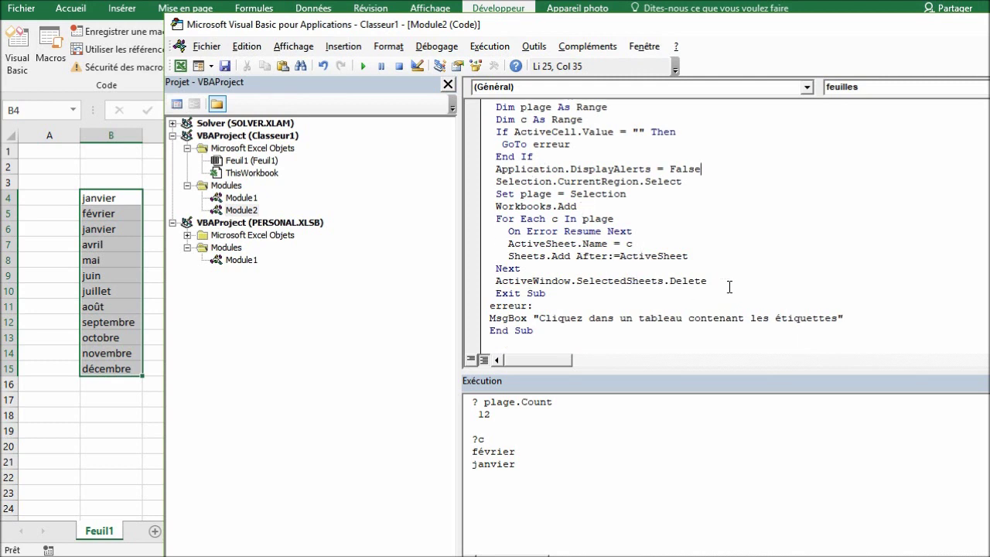
{"action": "left_click", "coordinate": [706, 280]}
{"action": "left_click_drag", "start_coordinate": [701, 169], "coordinate": [494, 168]}
{"action": "key", "text": "ctrl+c"}
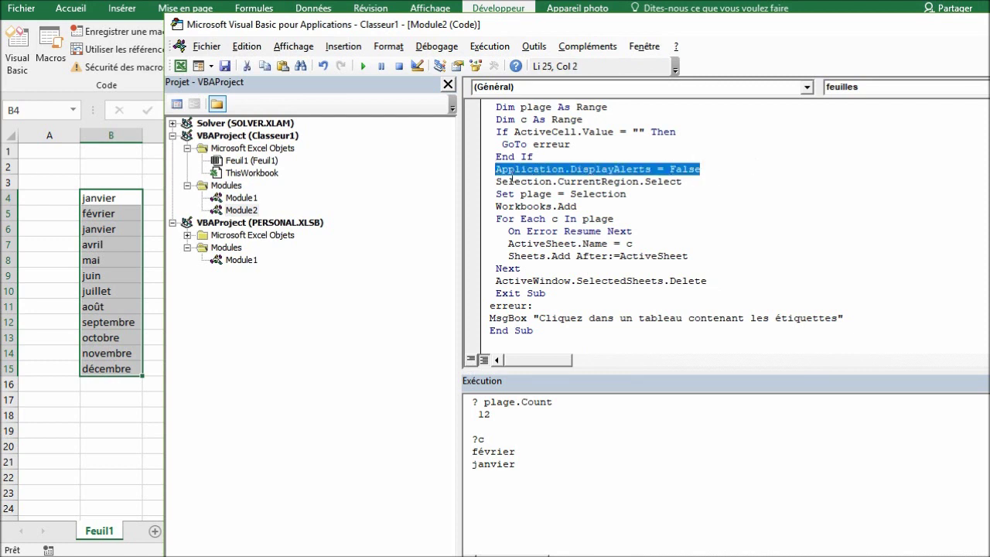
{"action": "left_click", "coordinate": [722, 286]}
{"action": "key", "text": "Return"}
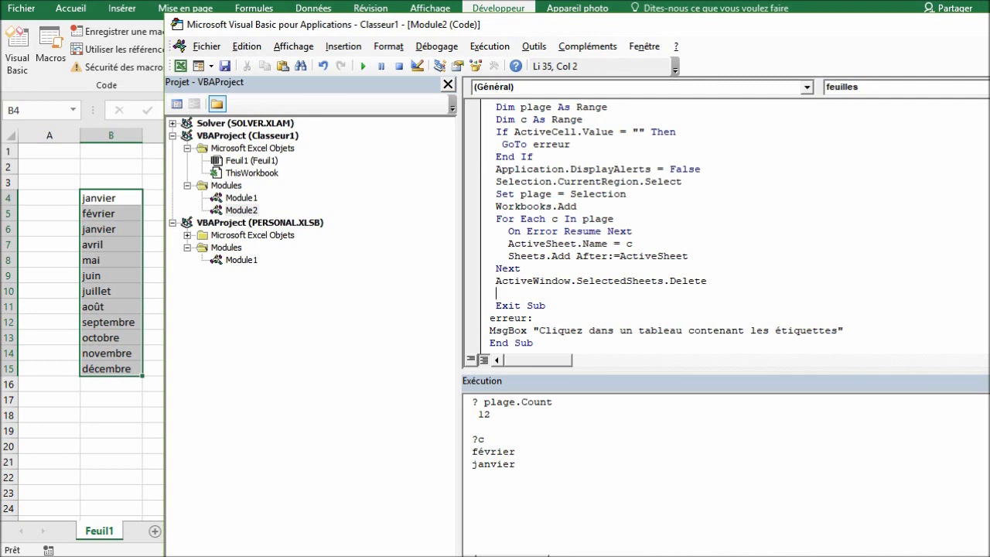
{"action": "key", "text": "ctrl+v"}
{"action": "double_click", "coordinate": [684, 293]}
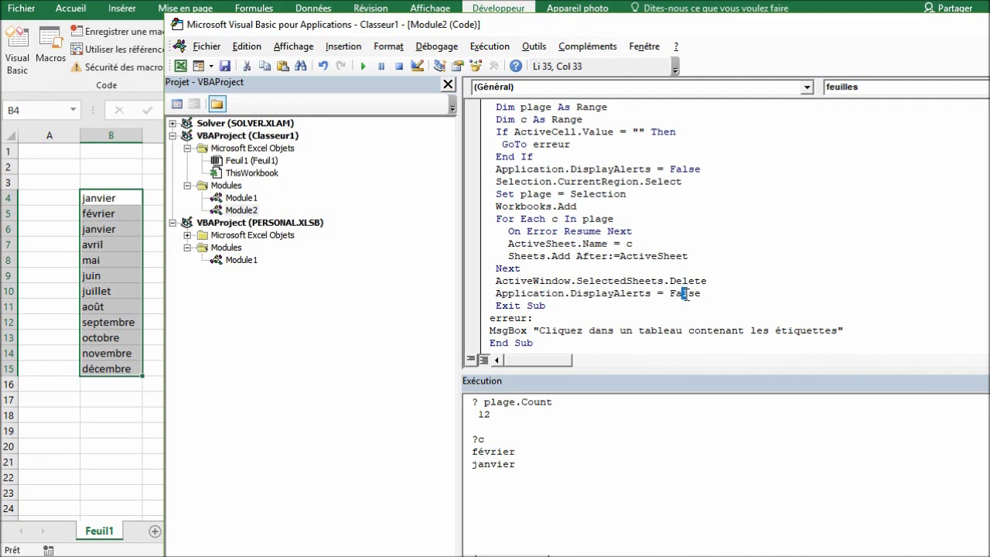
{"action": "type", "text": "true"}
{"action": "left_click", "coordinate": [669, 284]}
{"action": "left_click", "coordinate": [124, 307]}
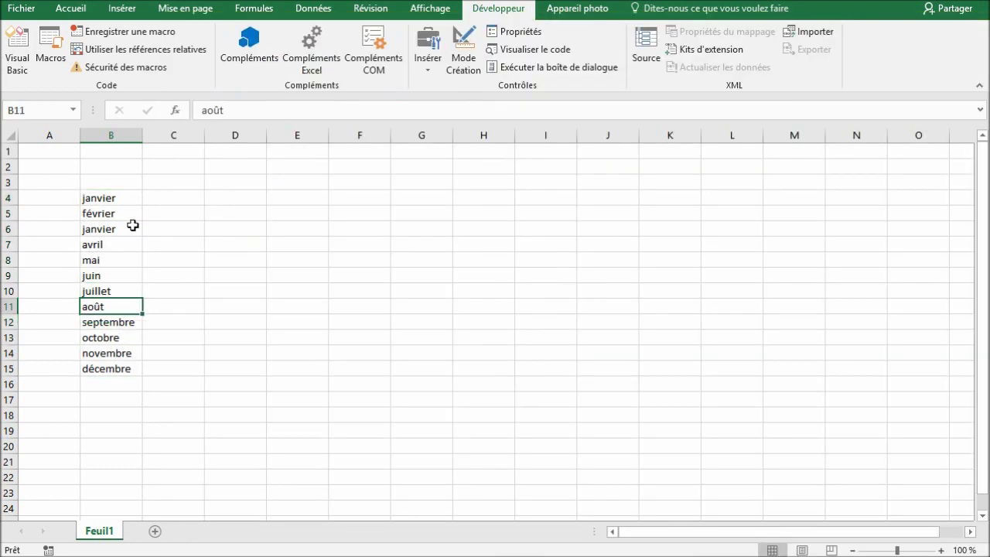
Run feuilles and check Classeur9's month tabs through décembre, with no alert shown.
{"action": "left_click", "coordinate": [50, 38]}
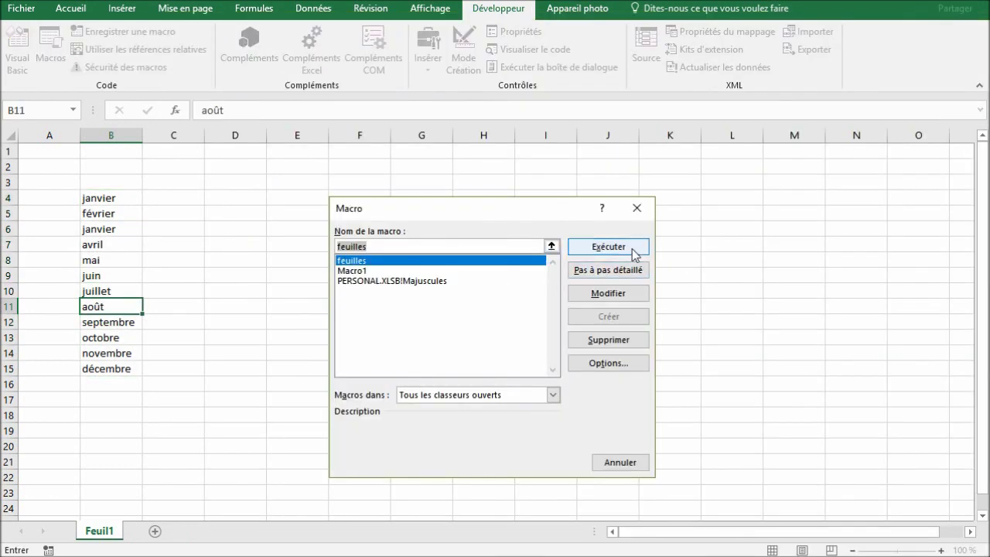
{"action": "left_click", "coordinate": [608, 246]}
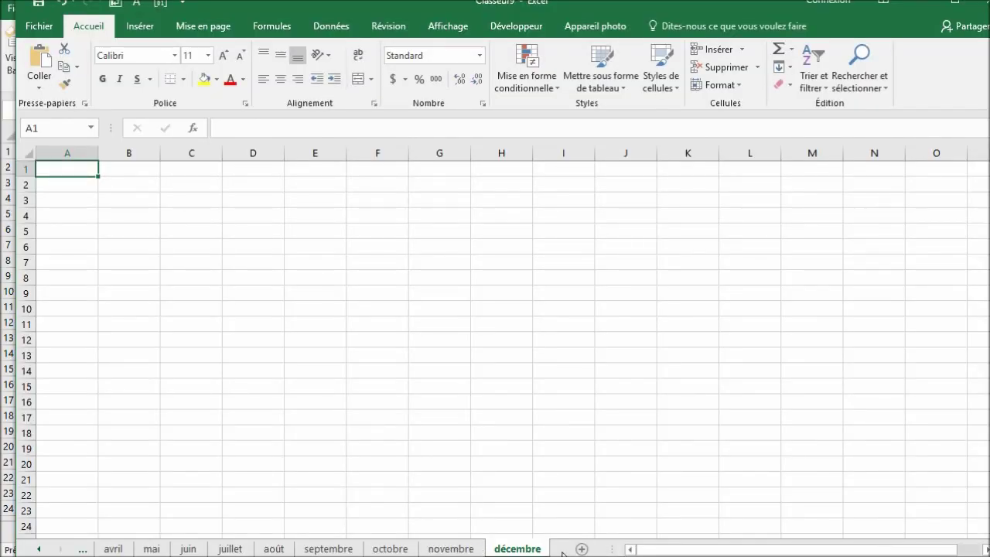
{"action": "left_click", "coordinate": [36, 549]}
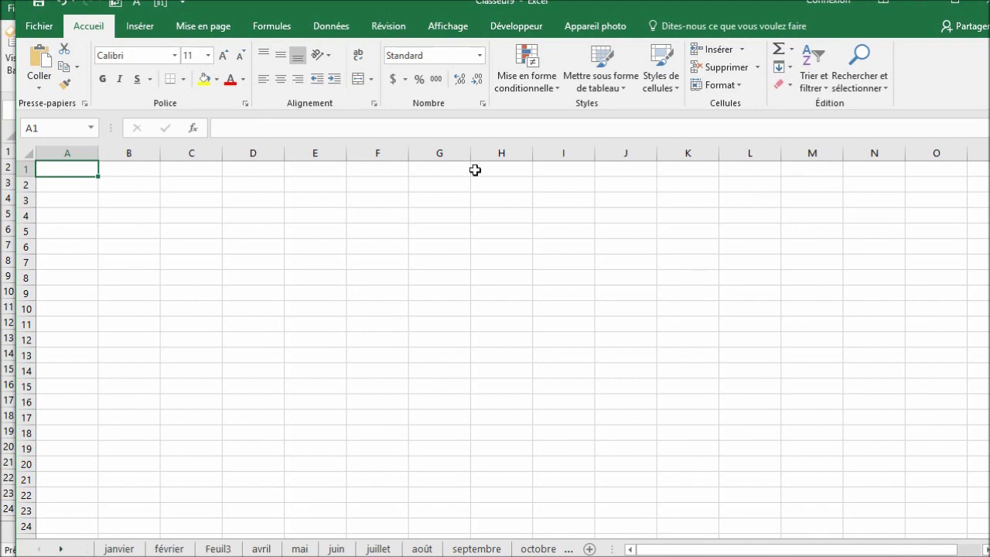
Close Classeur9 without saving and return to the Feuil1 month list.
{"action": "left_click_drag", "start_coordinate": [450, 2], "coordinate": [491, 45]}
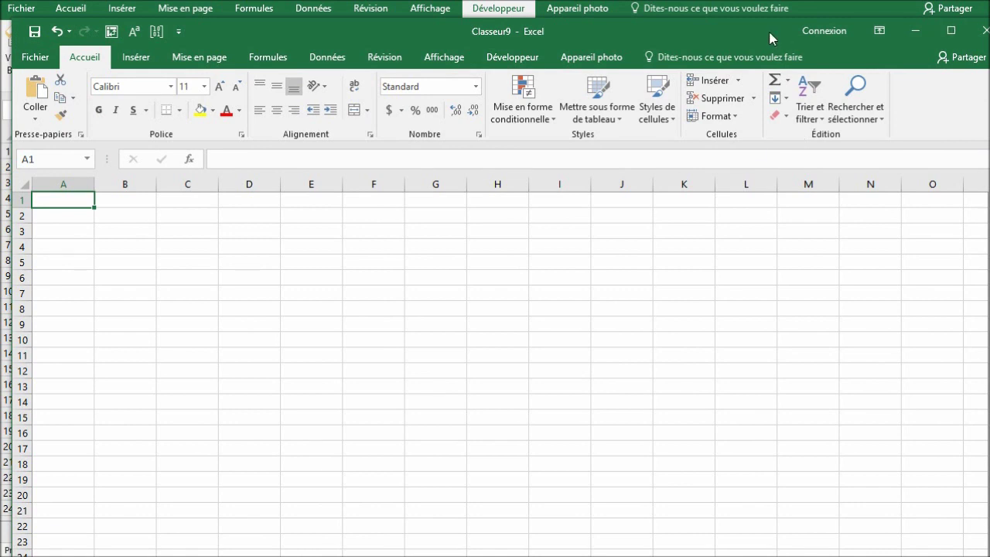
{"action": "left_click_drag", "start_coordinate": [770, 38], "coordinate": [701, 40]}
{"action": "left_click", "coordinate": [917, 32]}
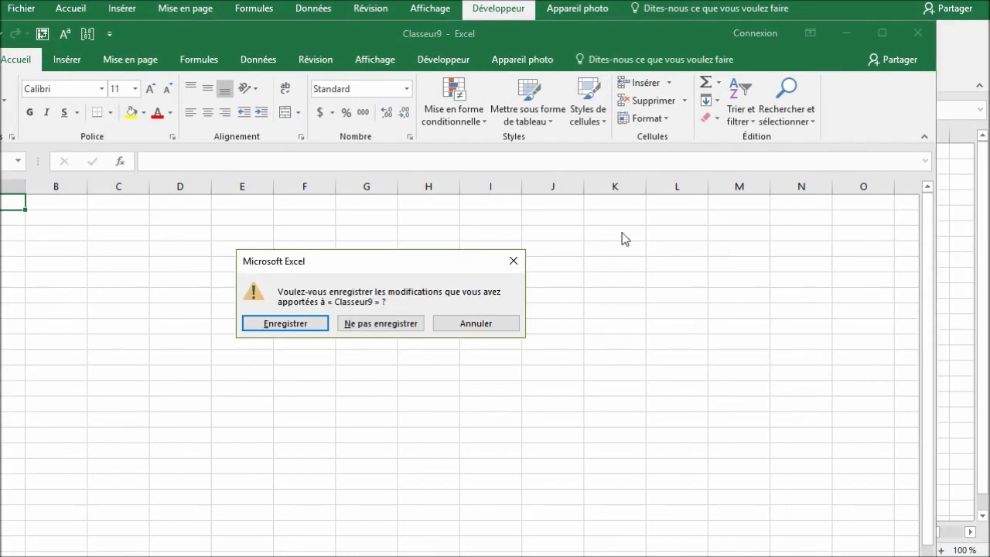
{"action": "left_click", "coordinate": [383, 324]}
{"action": "left_click", "coordinate": [235, 304]}
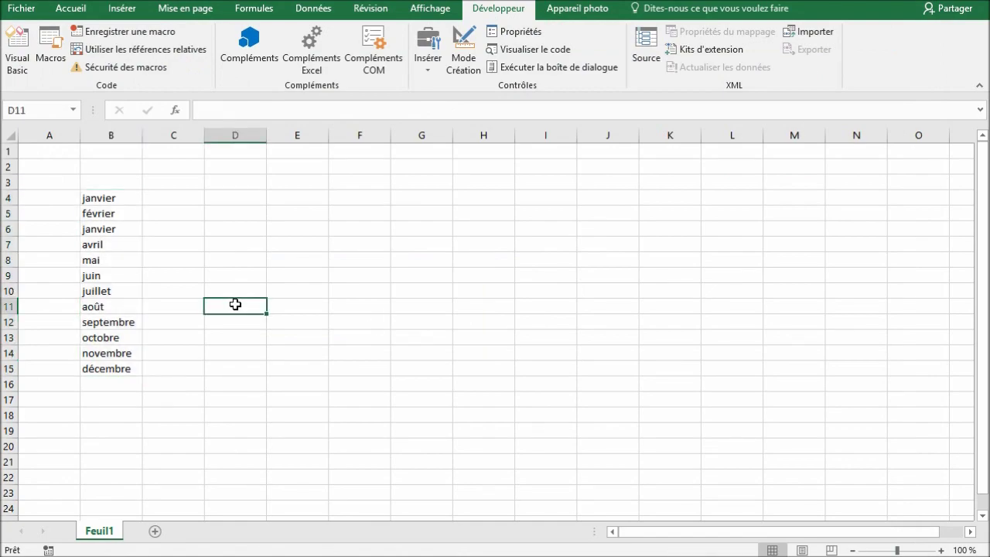